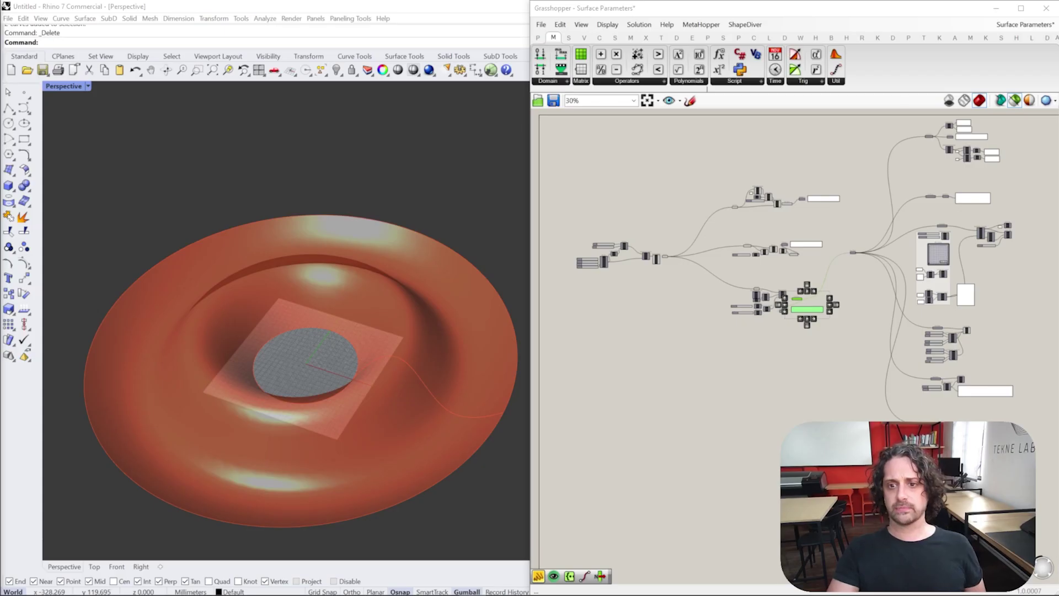
Inspect the profile curve definition, previewing the interpolated curve, its constructed points, and the Merge and Series inputs feeding them.
{"action": "right_click", "coordinate": [857, 255]}
{"action": "right_click_drag", "start_coordinate": [843, 251], "coordinate": [867, 284]}
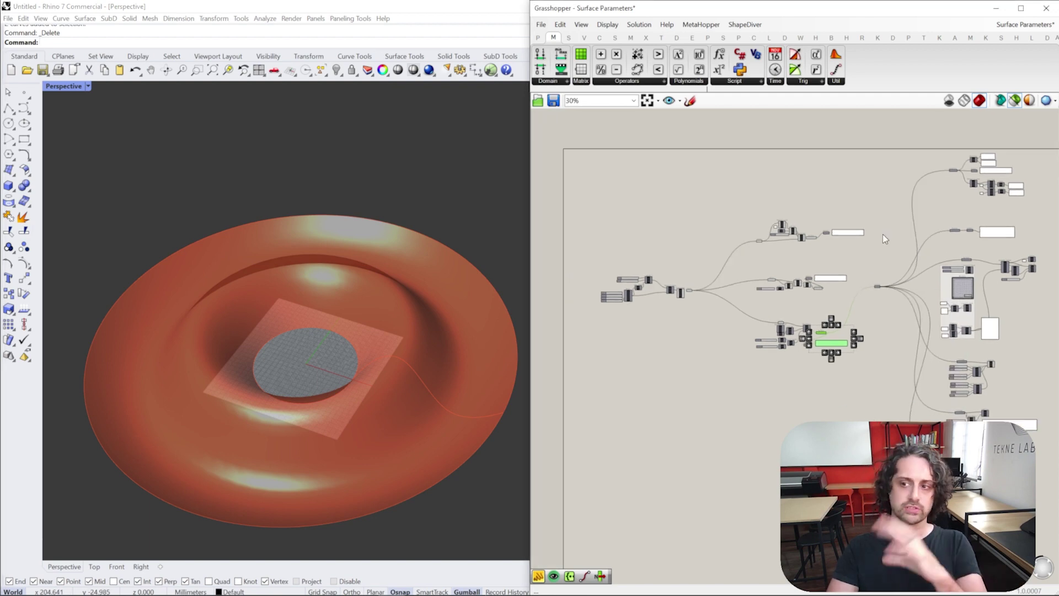
{"action": "right_click_drag", "start_coordinate": [688, 252], "coordinate": [713, 246]}
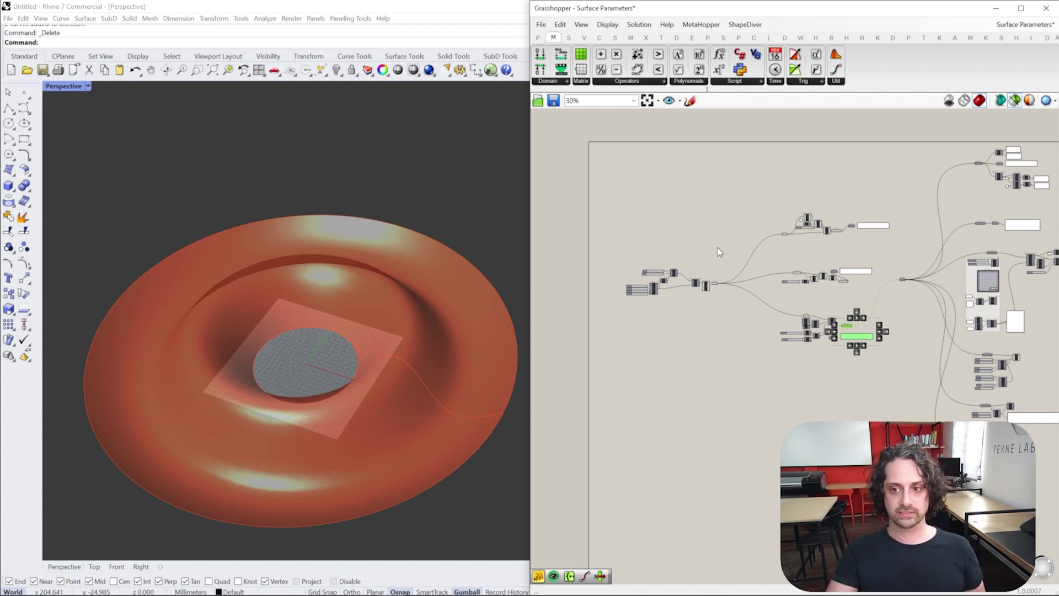
{"action": "scroll", "coordinate": [672, 276], "scroll_direction": "up", "scroll_amount": 6}
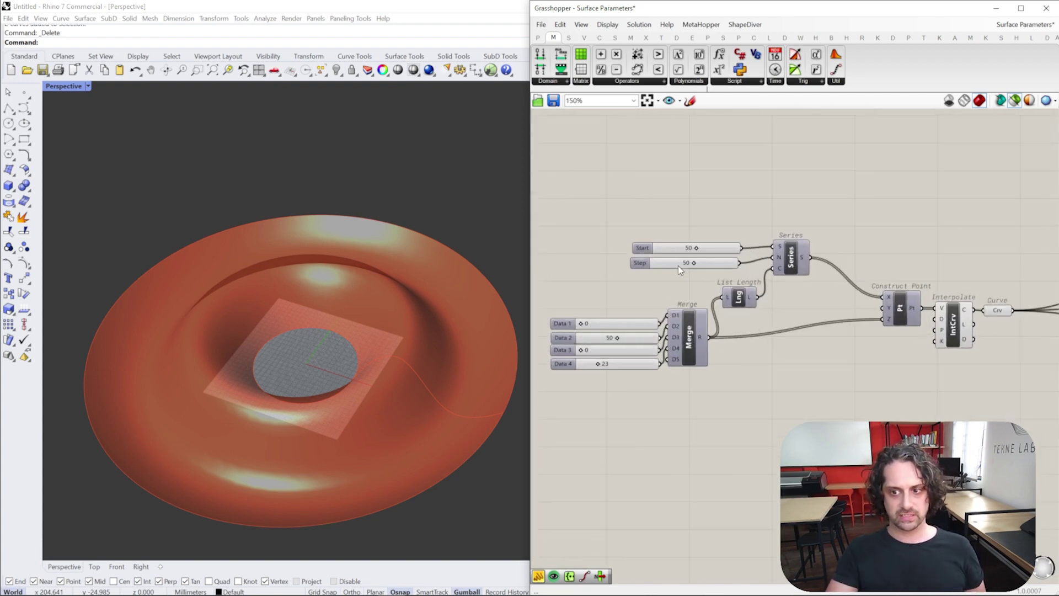
{"action": "left_click", "coordinate": [1006, 284]}
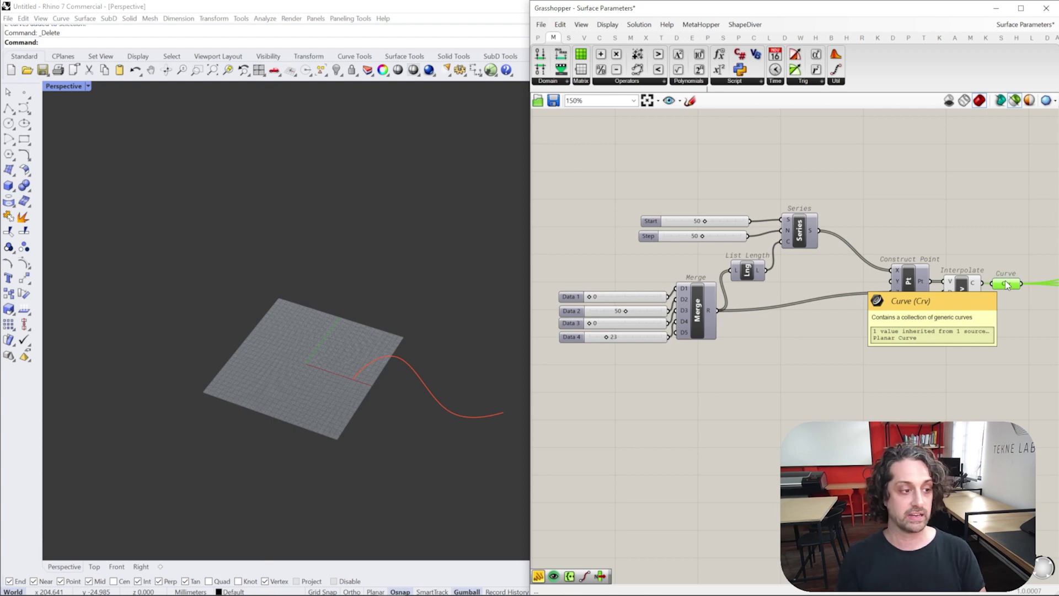
{"action": "left_click", "coordinate": [960, 284]}
{"action": "scroll", "coordinate": [938, 285], "scroll_direction": "up", "scroll_amount": 2}
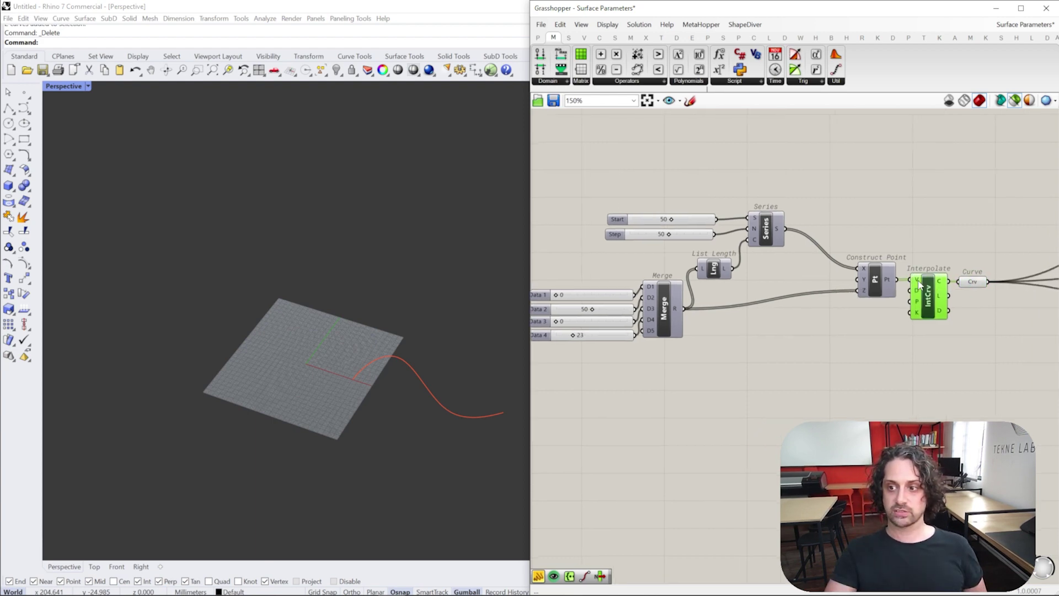
{"action": "left_click", "coordinate": [871, 277]}
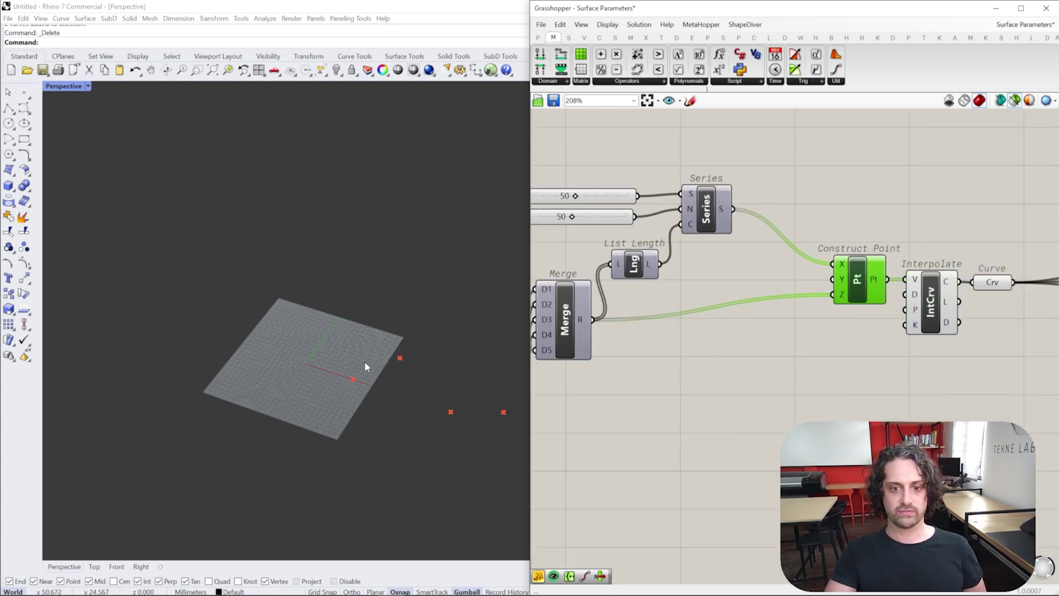
{"action": "scroll", "coordinate": [676, 289], "scroll_direction": "down", "scroll_amount": 1}
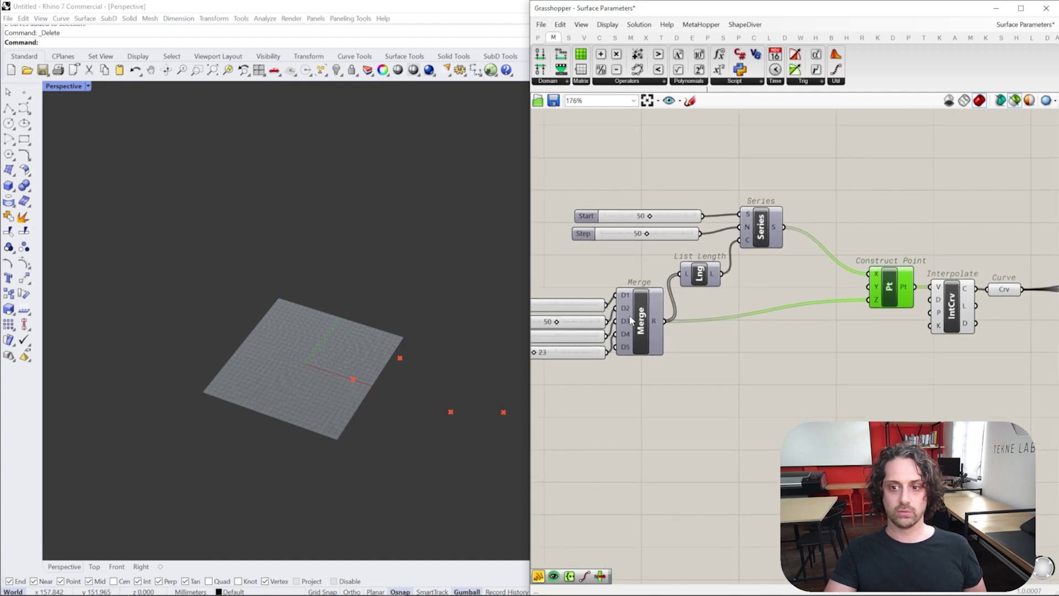
{"action": "left_click_drag", "start_coordinate": [772, 176], "coordinate": [583, 418]}
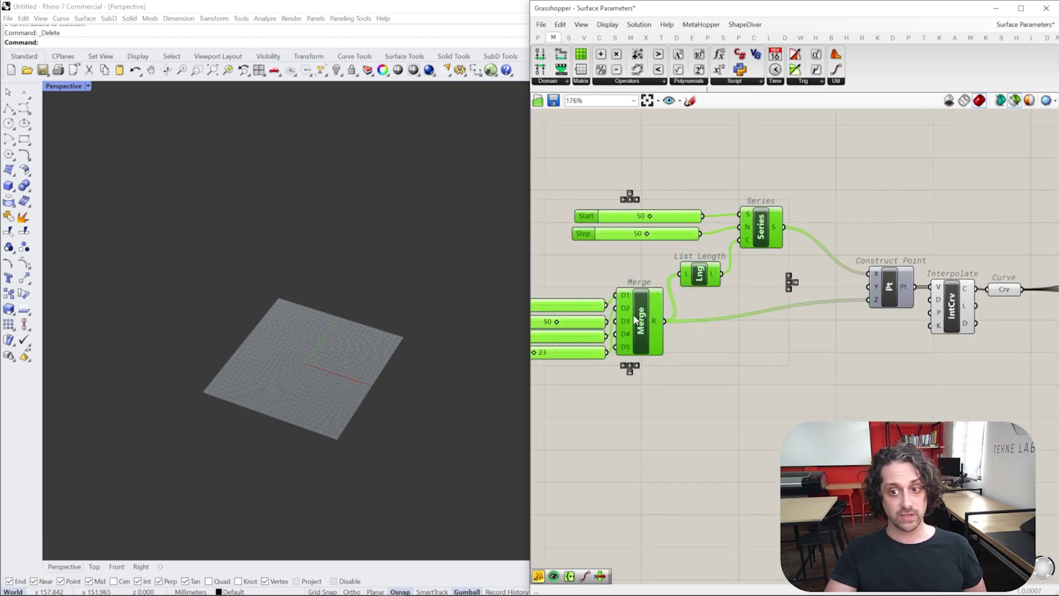
{"action": "right_click_drag", "start_coordinate": [575, 344], "coordinate": [644, 340]}
{"action": "right_click_drag", "start_coordinate": [1044, 291], "coordinate": [1041, 291]}
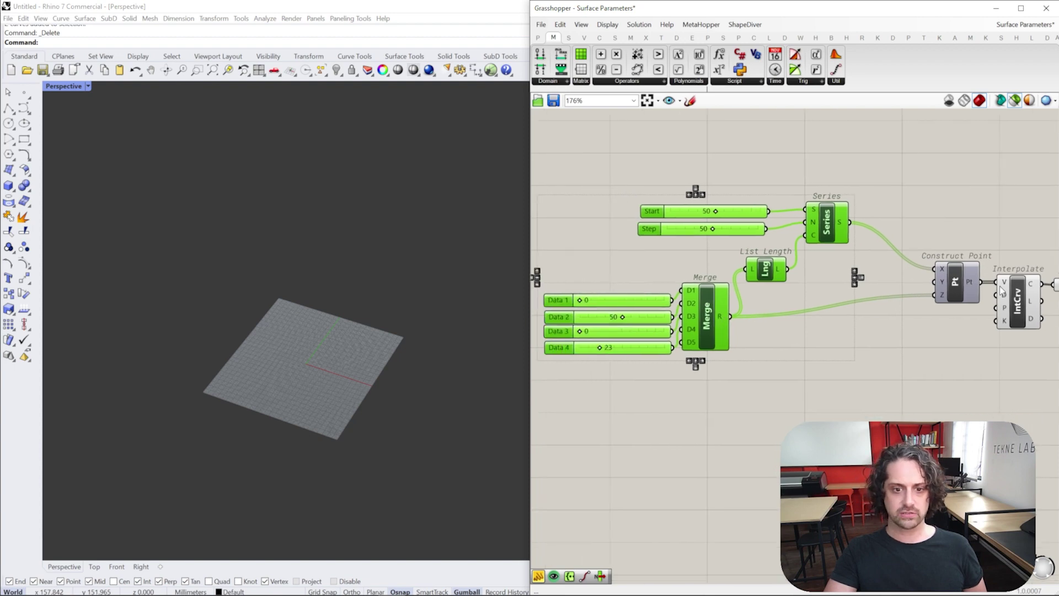
Preview the interpolated curve and set the Data 3 slider to 6 and the Data 2 slider to 57.
{"action": "left_click", "coordinate": [1014, 305]}
{"action": "scroll", "coordinate": [597, 335], "scroll_direction": "up", "scroll_amount": 3}
{"action": "mouse_move", "coordinate": [569, 330]}
{"action": "left_mouse_down"}
{"action": "mouse_move", "coordinate": [586, 332]}
{"action": "mouse_move", "coordinate": [577, 330]}
{"action": "left_mouse_up"}
{"action": "left_click_drag", "start_coordinate": [640, 303], "coordinate": [656, 302]}
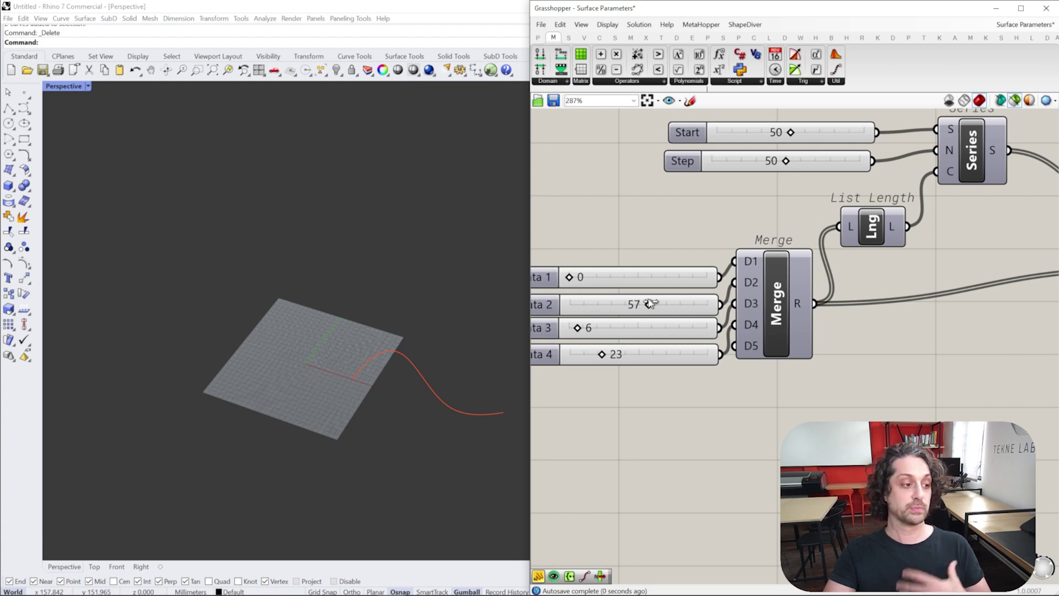
Review the height and spacing inputs, the constructed points and the interpolated curve they produce.
{"action": "scroll", "coordinate": [664, 281], "scroll_direction": "down", "scroll_amount": 2}
{"action": "scroll", "coordinate": [761, 290], "scroll_direction": "down", "scroll_amount": 2}
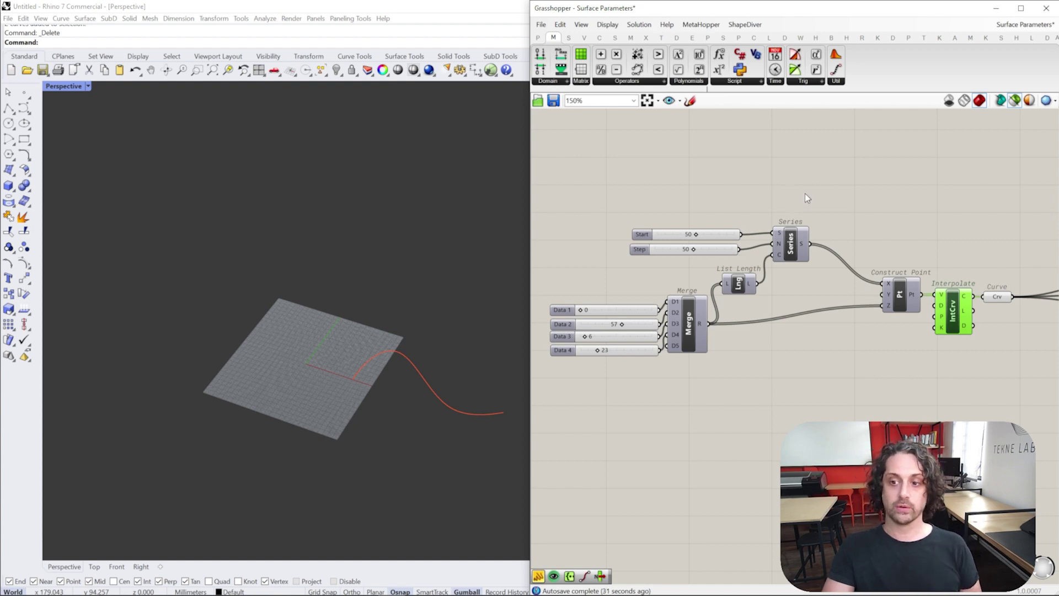
{"action": "left_click_drag", "start_coordinate": [802, 195], "coordinate": [532, 458]}
{"action": "left_click", "coordinate": [897, 298]}
{"action": "left_click", "coordinate": [952, 307]}
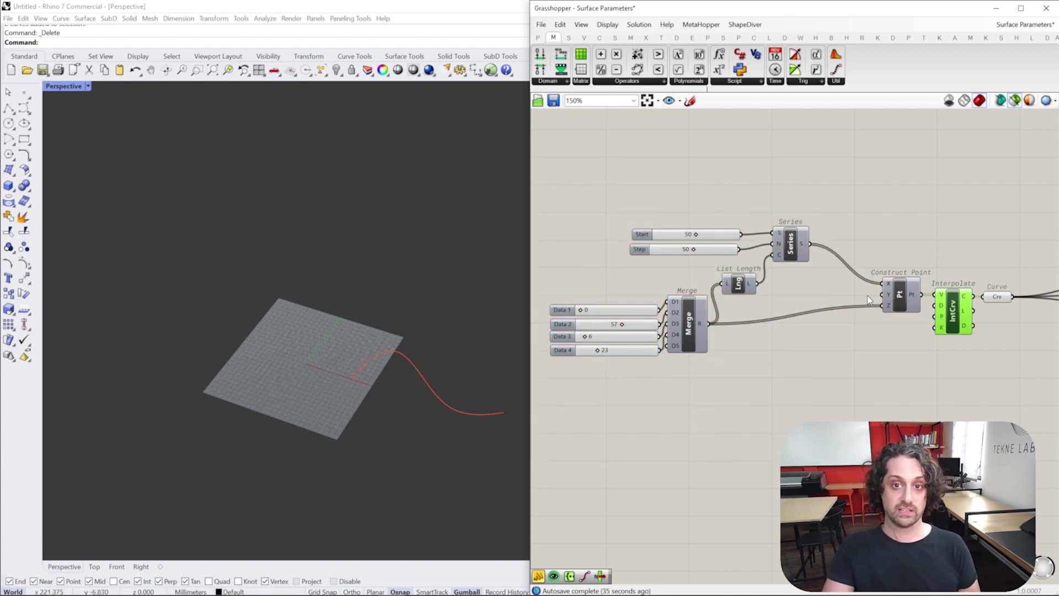
{"action": "right_click_drag", "start_coordinate": [867, 295], "coordinate": [713, 296]}
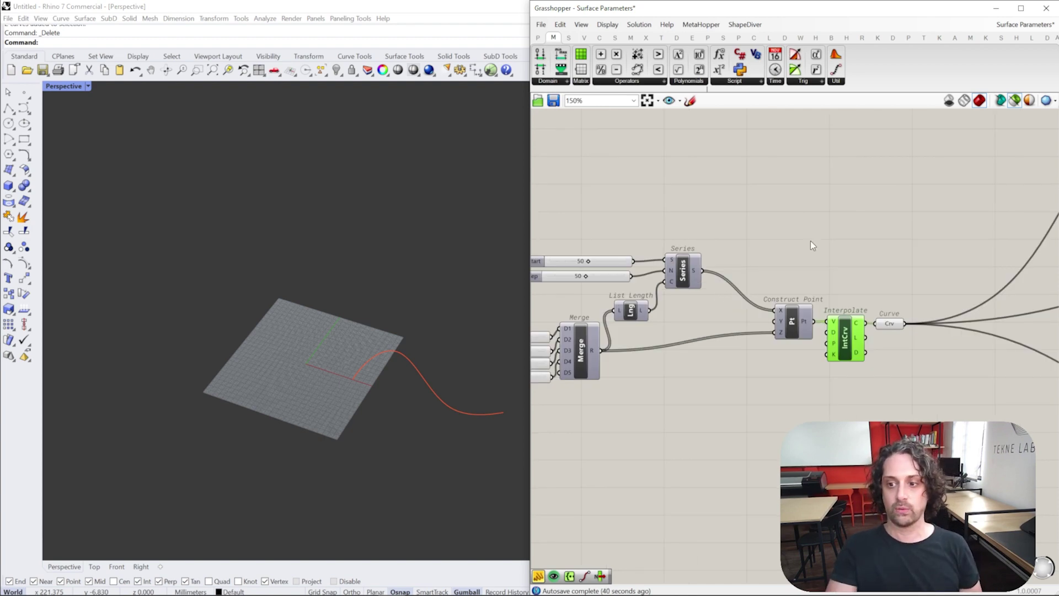
{"action": "right_click_drag", "start_coordinate": [809, 240], "coordinate": [782, 234]}
Preview the middle branch's input curve together with its moved copy and set the Unit Y factor to 62.
{"action": "scroll", "coordinate": [782, 234], "scroll_direction": "down", "scroll_amount": 3}
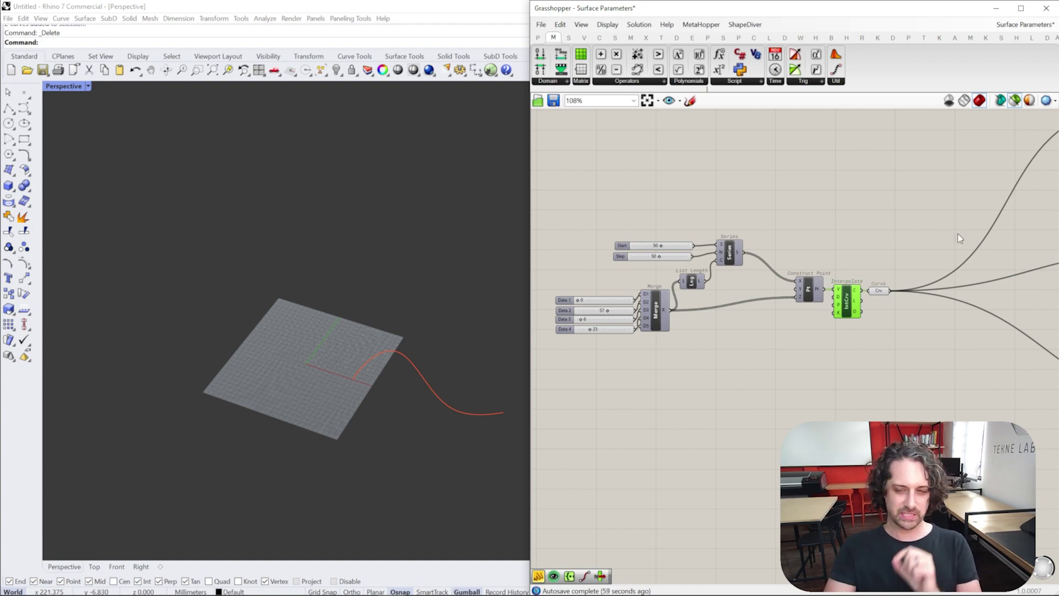
{"action": "right_click_drag", "start_coordinate": [943, 240], "coordinate": [770, 278]}
{"action": "scroll", "coordinate": [904, 234], "scroll_direction": "down", "scroll_amount": 2}
{"action": "right_click_drag", "start_coordinate": [904, 234], "coordinate": [615, 285]}
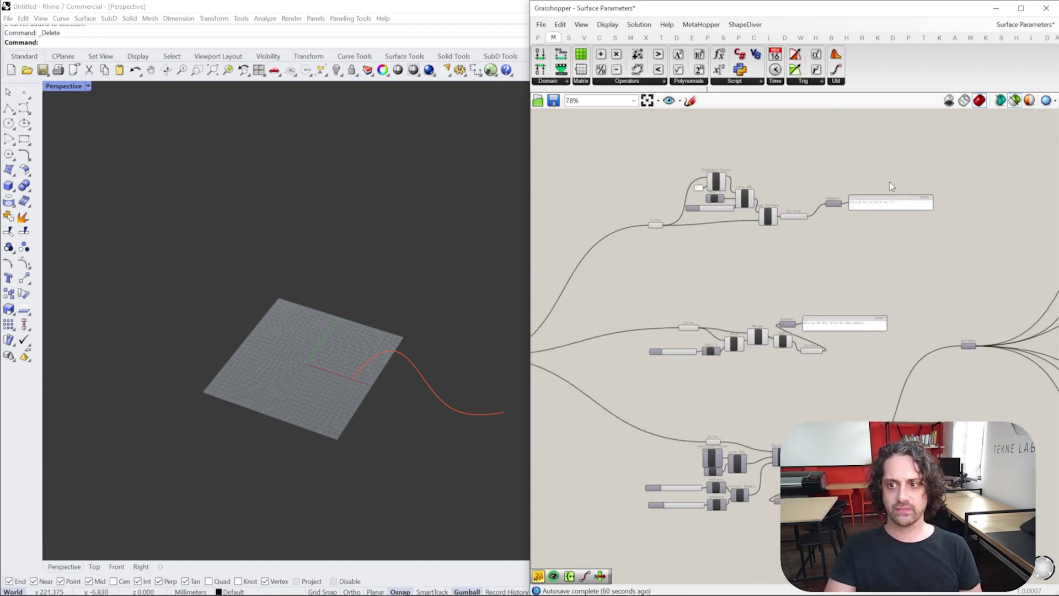
{"action": "right_click_drag", "start_coordinate": [824, 251], "coordinate": [818, 238]}
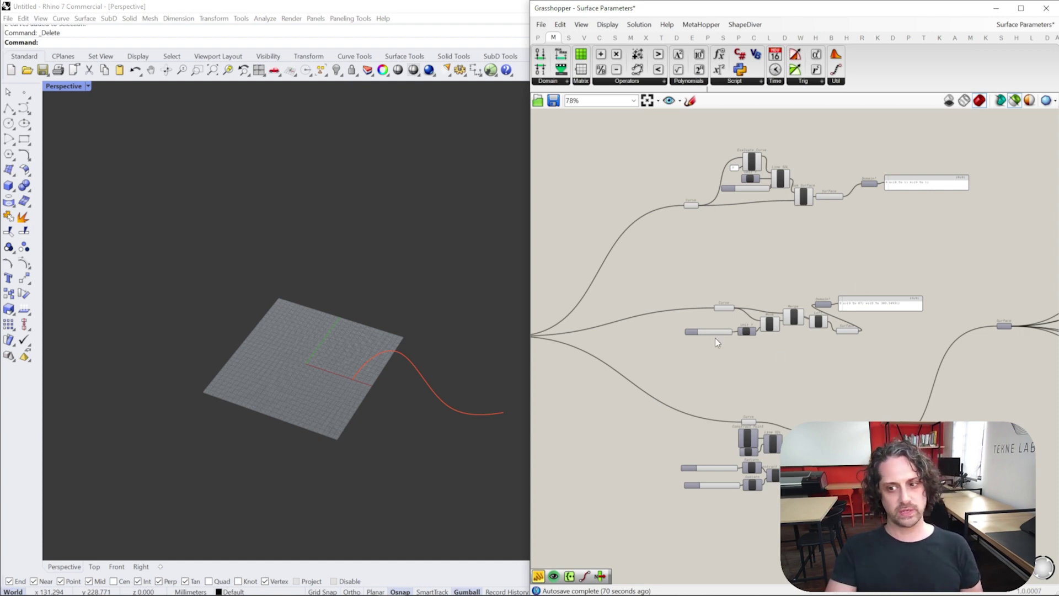
{"action": "scroll", "coordinate": [744, 343], "scroll_direction": "up", "scroll_amount": 5}
{"action": "right_click_drag", "start_coordinate": [895, 264], "coordinate": [748, 252]}
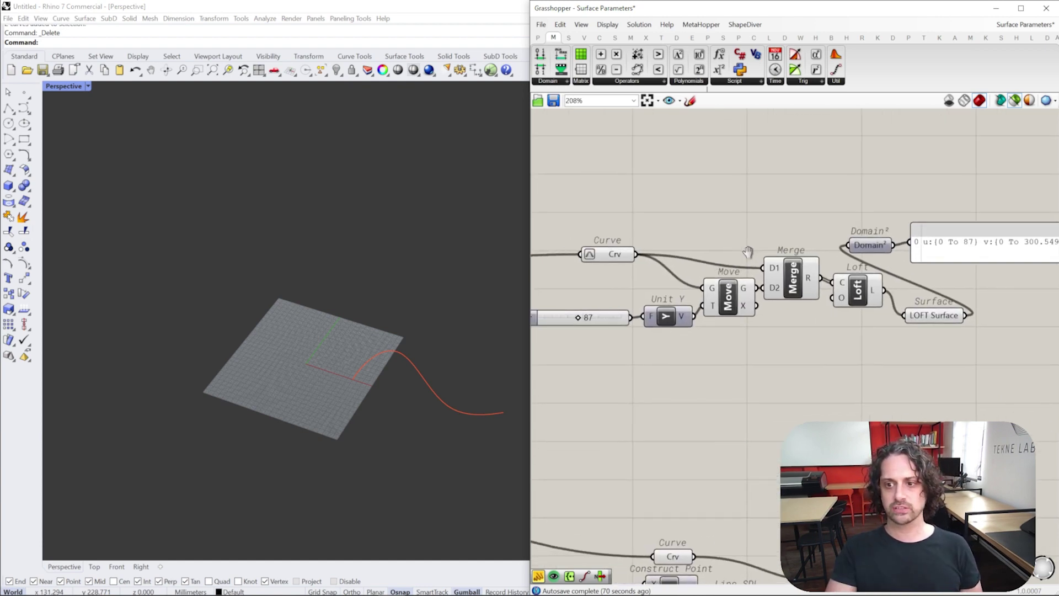
{"action": "left_click", "coordinate": [933, 317]}
{"action": "left_click", "coordinate": [602, 259]}
{"action": "scroll", "coordinate": [338, 277], "scroll_direction": "up", "scroll_amount": 5}
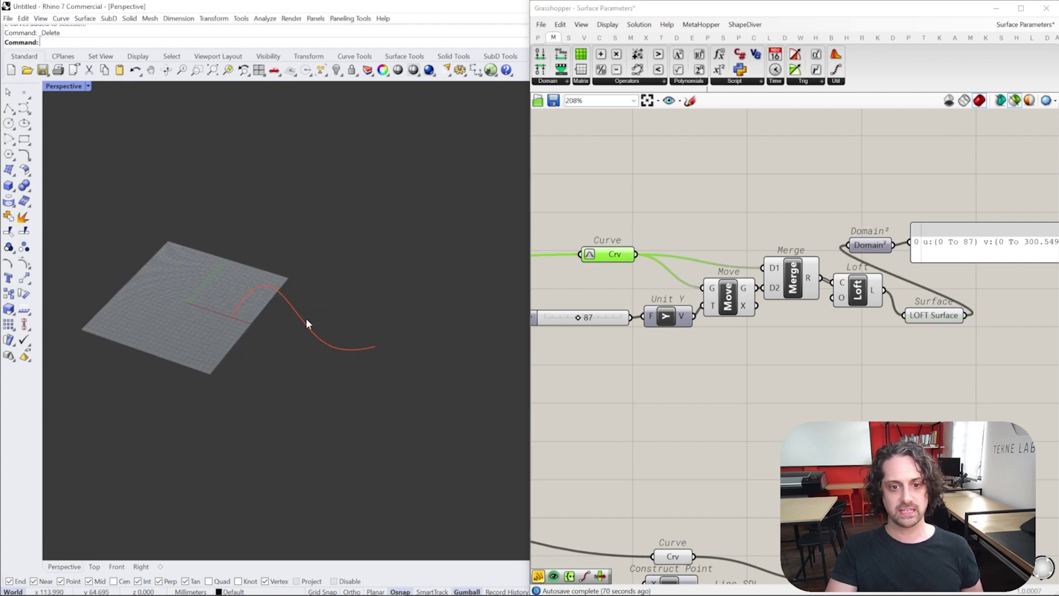
{"action": "left_click", "coordinate": [735, 302], "text": "shift"}
{"action": "right_click_drag", "start_coordinate": [356, 237], "coordinate": [386, 259]}
{"action": "right_click_drag", "start_coordinate": [574, 324], "coordinate": [586, 328]}
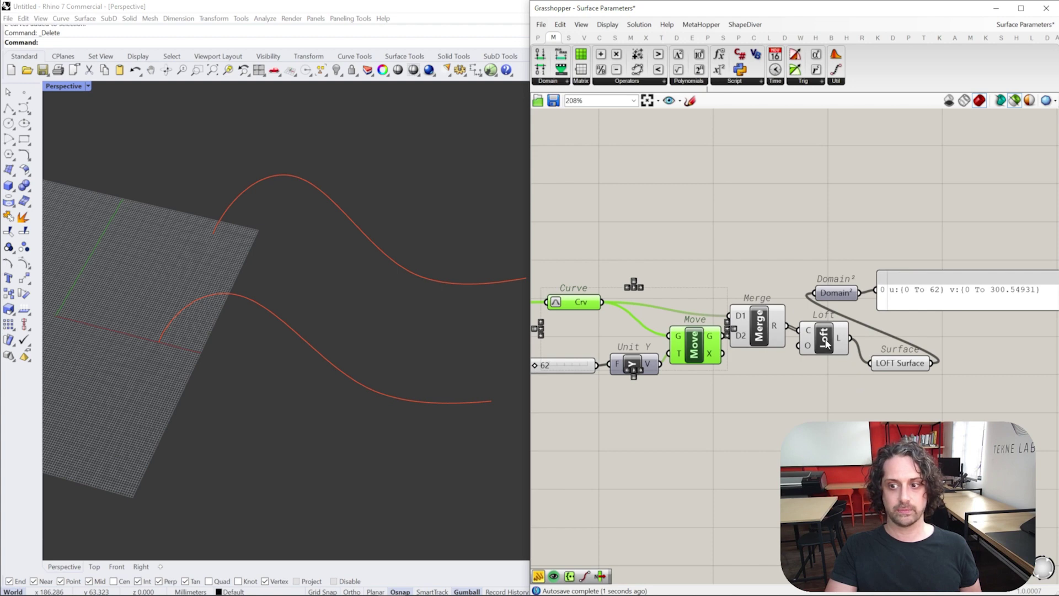
Add the Loft result to the curve preview and view it from another angle.
{"action": "left_click", "coordinate": [826, 341], "text": "shift"}
{"action": "right_click_drag", "start_coordinate": [387, 286], "coordinate": [442, 255]}
{"action": "right_click_drag", "start_coordinate": [441, 255], "coordinate": [451, 249]}
Move the Domain² component and its panel below the Move, Merge and Loft components.
{"action": "left_click_drag", "start_coordinate": [796, 167], "coordinate": [718, 367]}
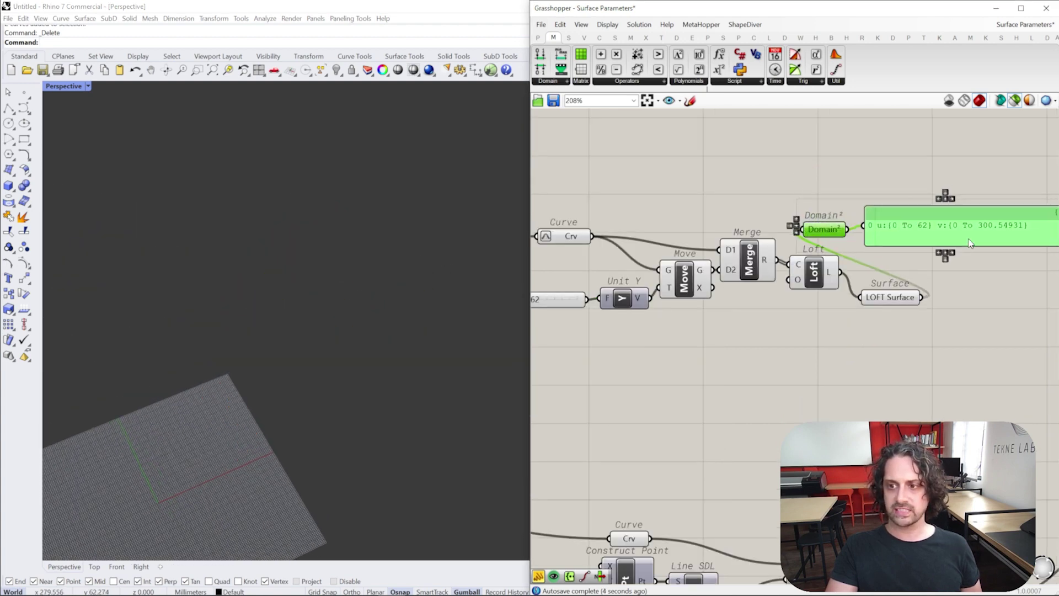
{"action": "scroll", "coordinate": [769, 293], "scroll_direction": "up", "scroll_amount": 1}
{"action": "right_click_drag", "start_coordinate": [623, 384], "coordinate": [650, 387]}
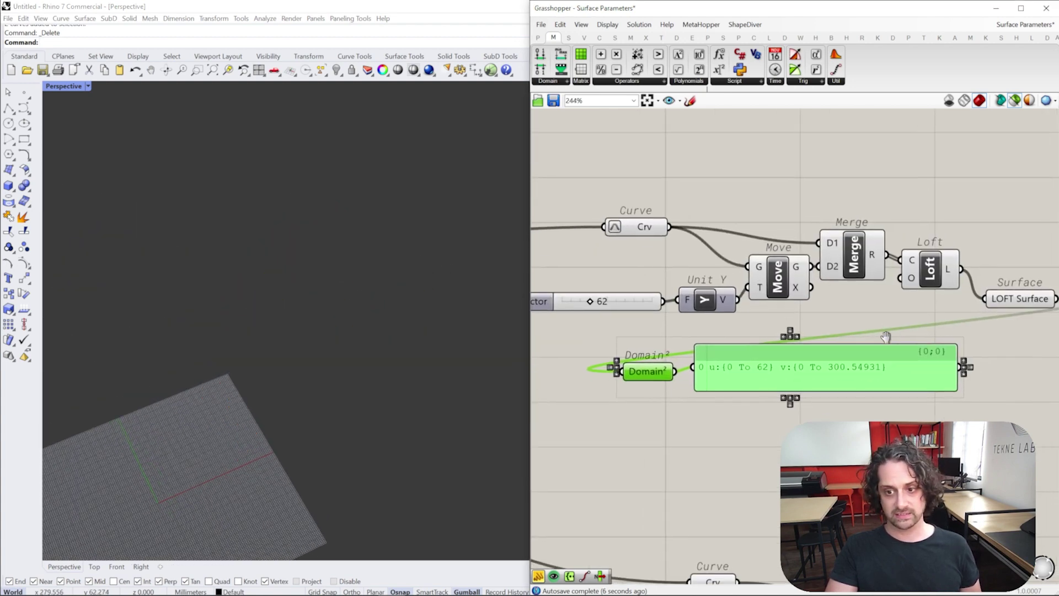
Preview the lofted surface together with its input curve.
{"action": "left_click", "coordinate": [642, 231]}
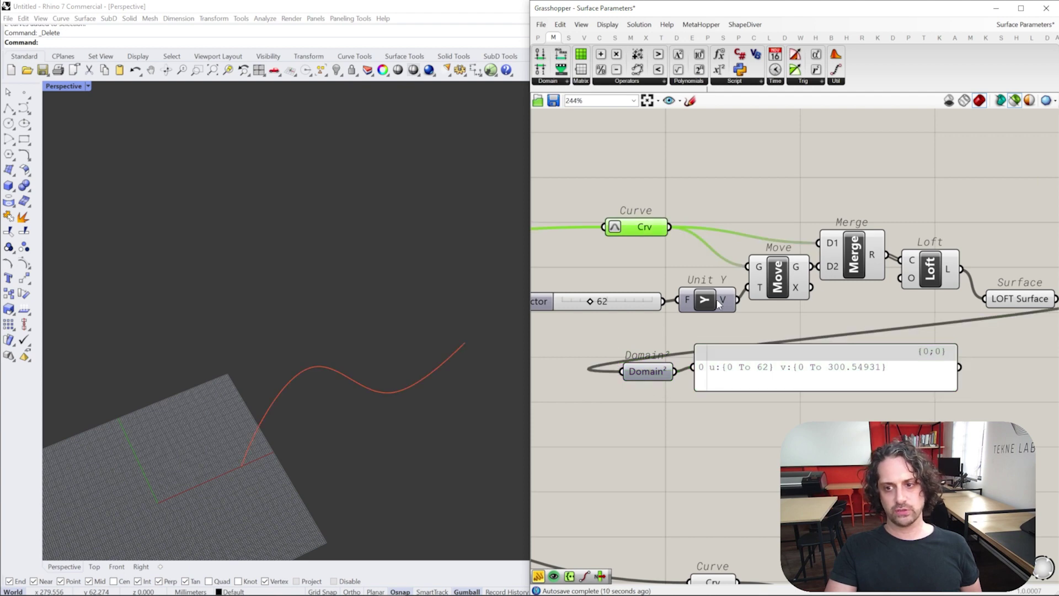
{"action": "right_click_drag", "start_coordinate": [681, 300], "coordinate": [660, 308]}
{"action": "right_click_drag", "start_coordinate": [419, 331], "coordinate": [375, 353]}
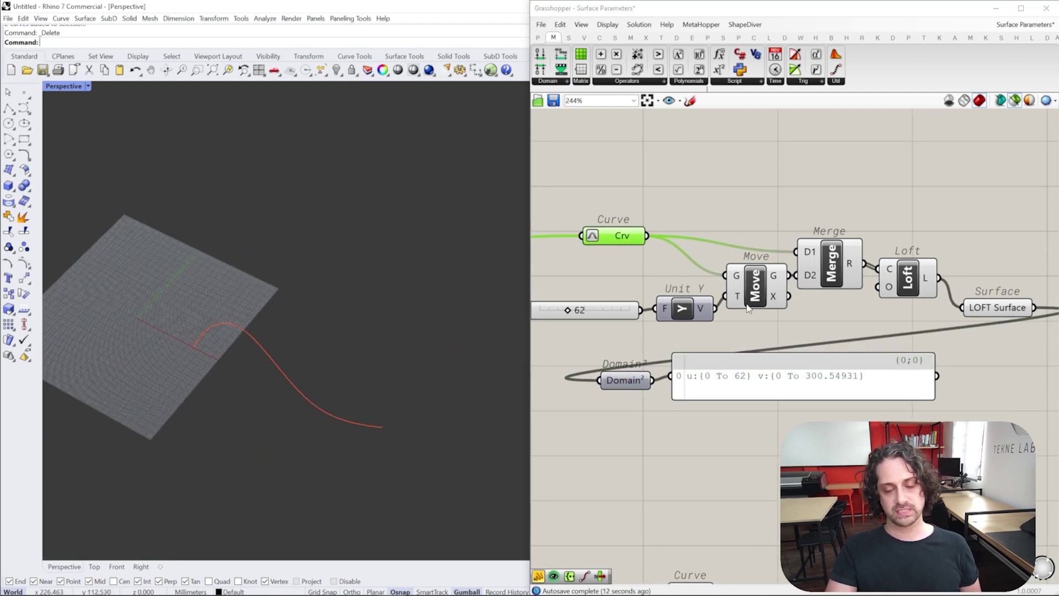
{"action": "left_click", "coordinate": [904, 276], "text": "shift"}
{"action": "right_click_drag", "start_coordinate": [287, 337], "coordinate": [425, 362]}
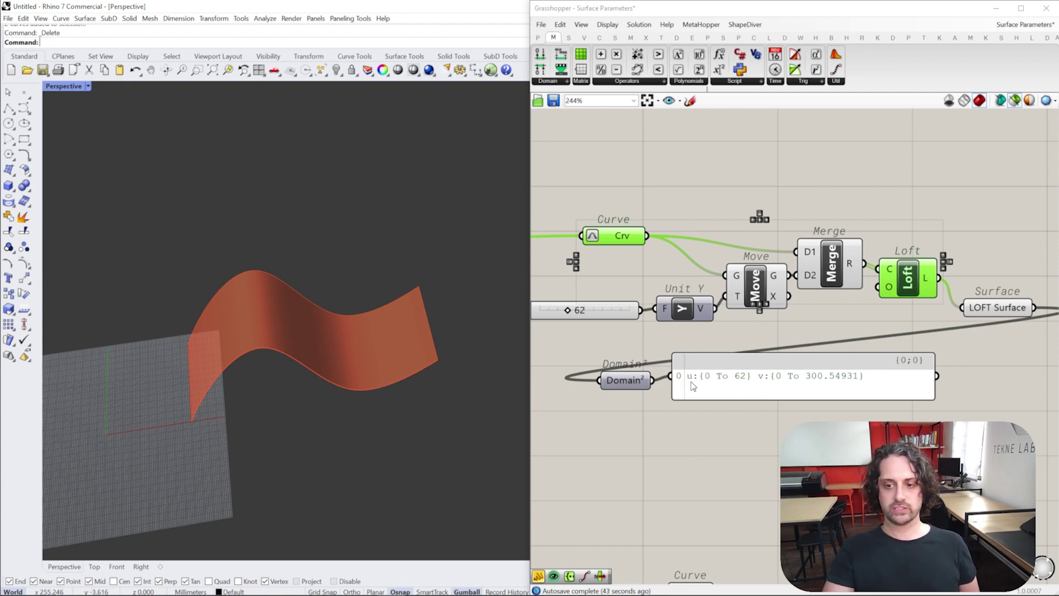
Examine the U and V ranges in the Domain² panel against the lofted surface.
{"action": "scroll", "coordinate": [746, 394], "scroll_direction": "up", "scroll_amount": 3}
{"action": "scroll", "coordinate": [618, 358], "scroll_direction": "down", "scroll_amount": 1}
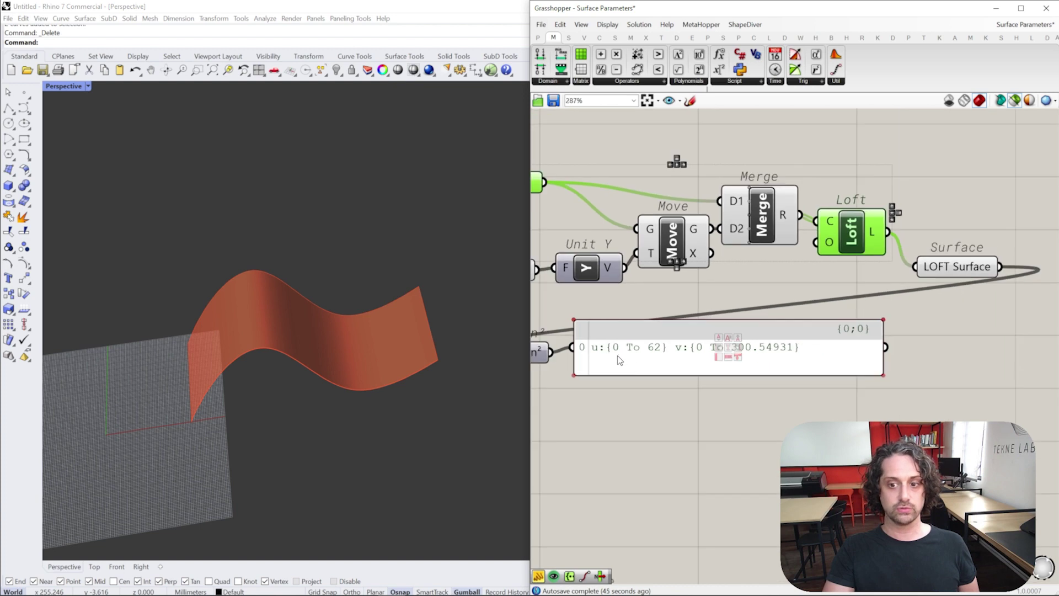
{"action": "scroll", "coordinate": [657, 355], "scroll_direction": "down", "scroll_amount": 1}
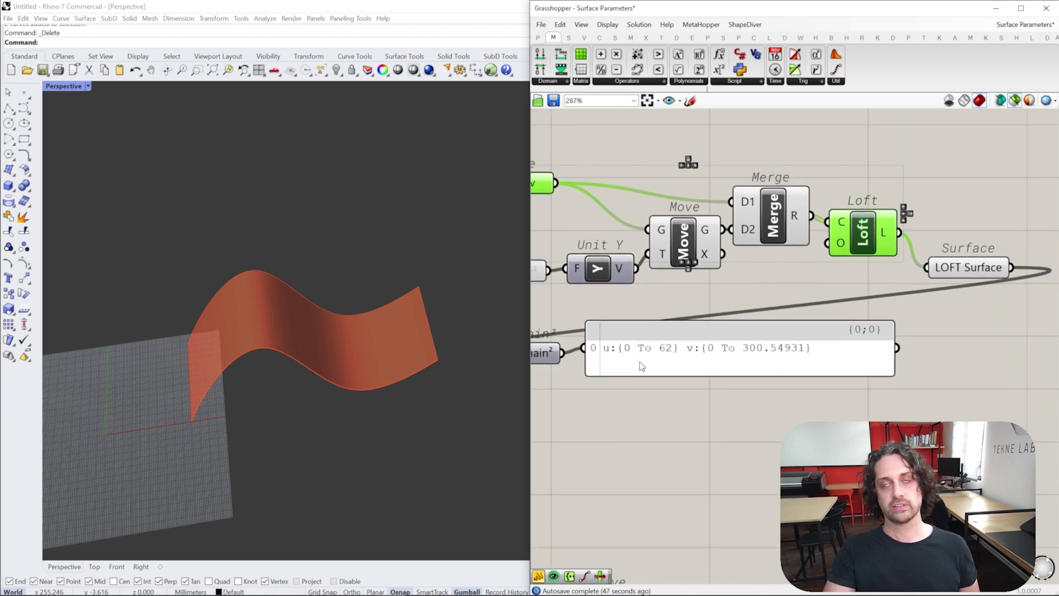
{"action": "right_click_drag", "start_coordinate": [679, 329], "coordinate": [747, 340]}
{"action": "scroll", "coordinate": [747, 341], "scroll_direction": "down", "scroll_amount": 1}
{"action": "right_click_drag", "start_coordinate": [345, 349], "coordinate": [342, 323]}
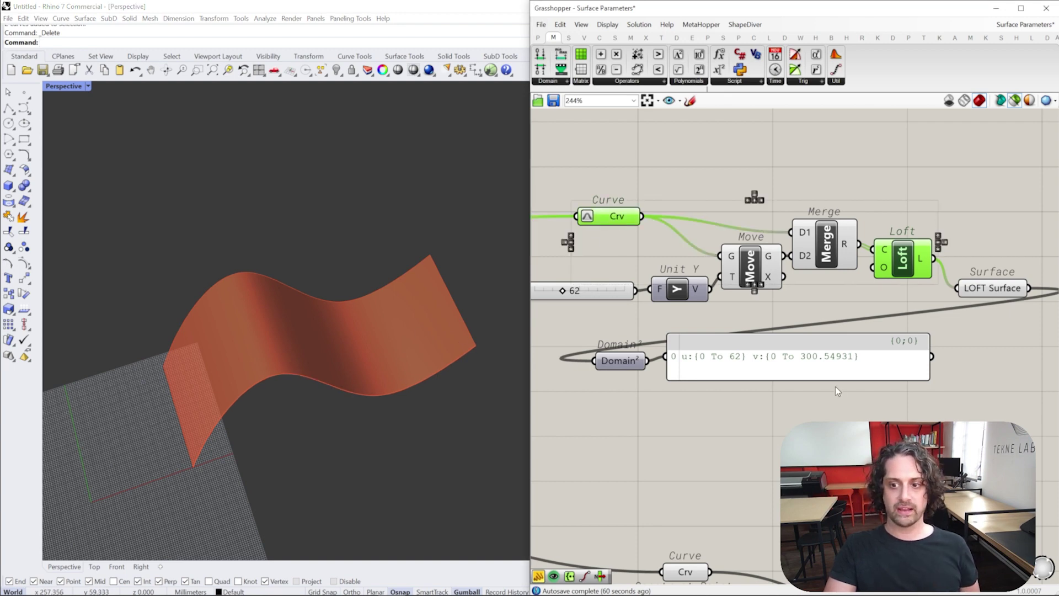
Check the V range in the domain panel and set the Unit Y factor to 129.
{"action": "scroll", "coordinate": [773, 369], "scroll_direction": "up", "scroll_amount": 2}
{"action": "scroll", "coordinate": [719, 355], "scroll_direction": "up", "scroll_amount": 1}
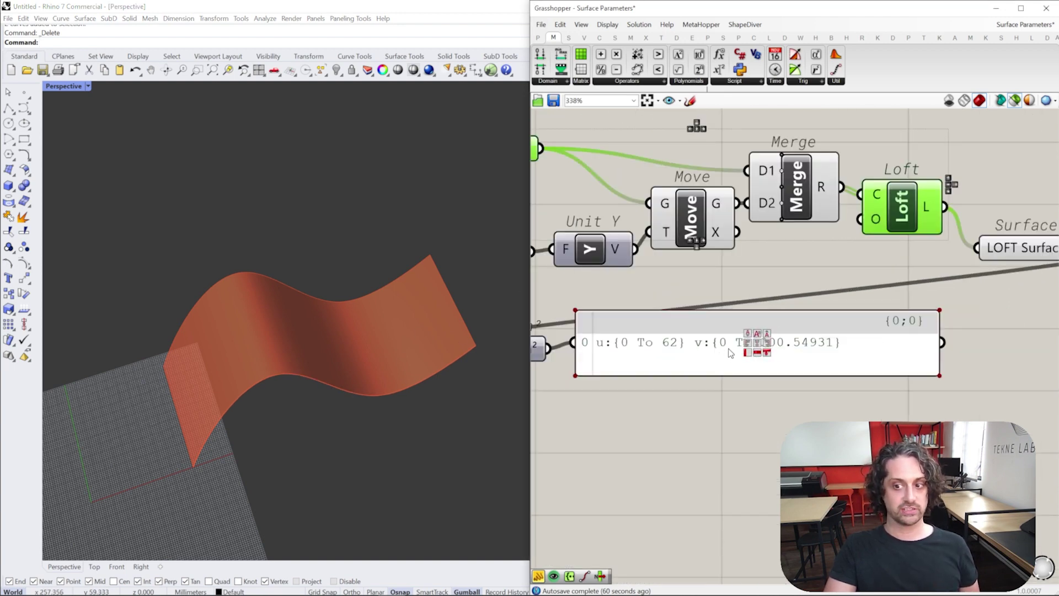
{"action": "scroll", "coordinate": [730, 354], "scroll_direction": "down", "scroll_amount": 3}
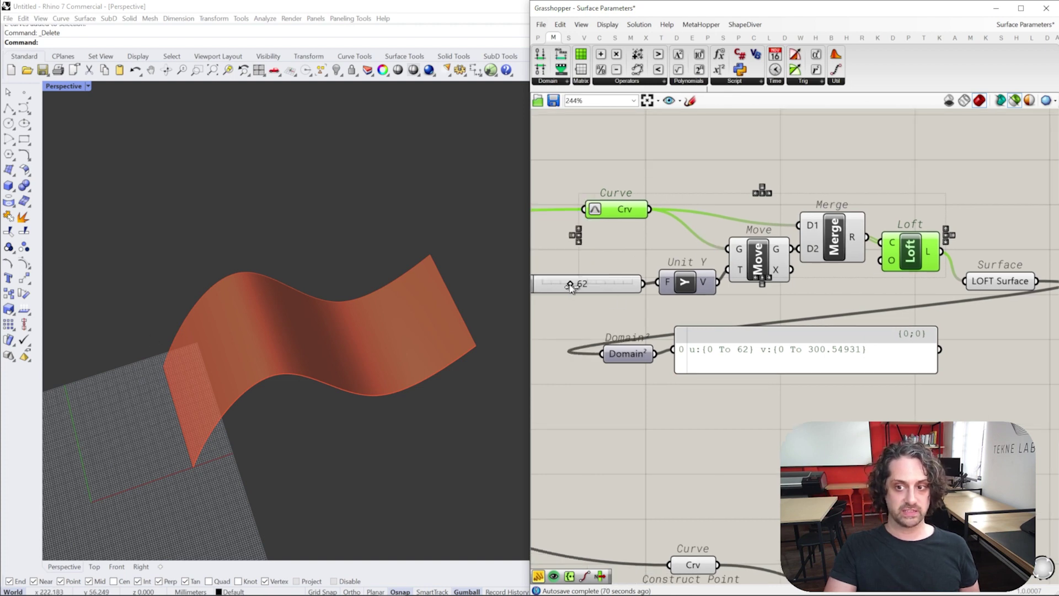
{"action": "left_click_drag", "start_coordinate": [571, 284], "coordinate": [600, 284]}
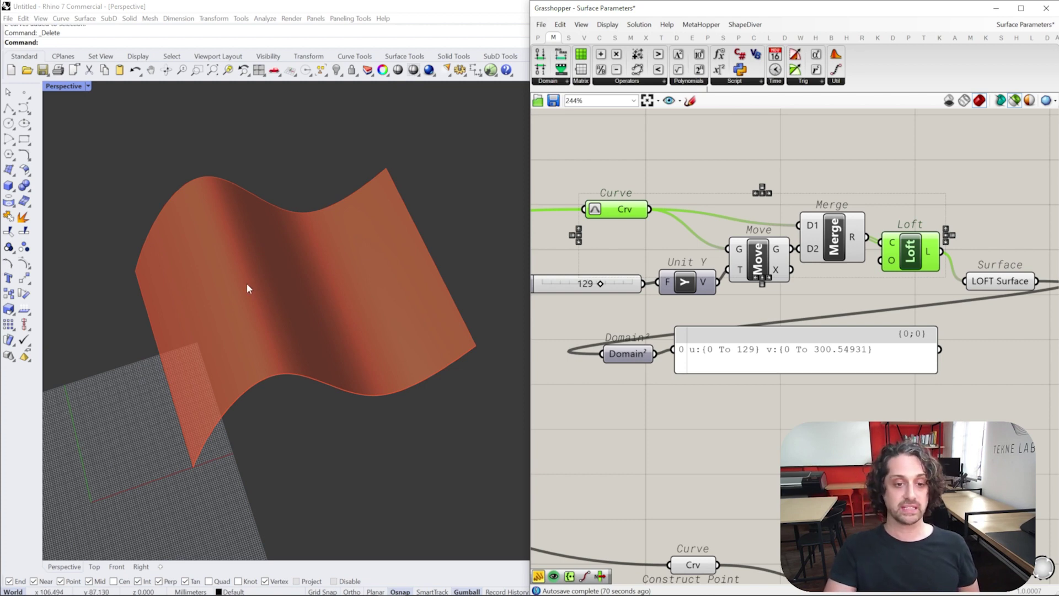
Set the Unit Y factor to 58 and select the whole loft branch with its domain panel.
{"action": "scroll", "coordinate": [730, 356], "scroll_direction": "up", "scroll_amount": 2}
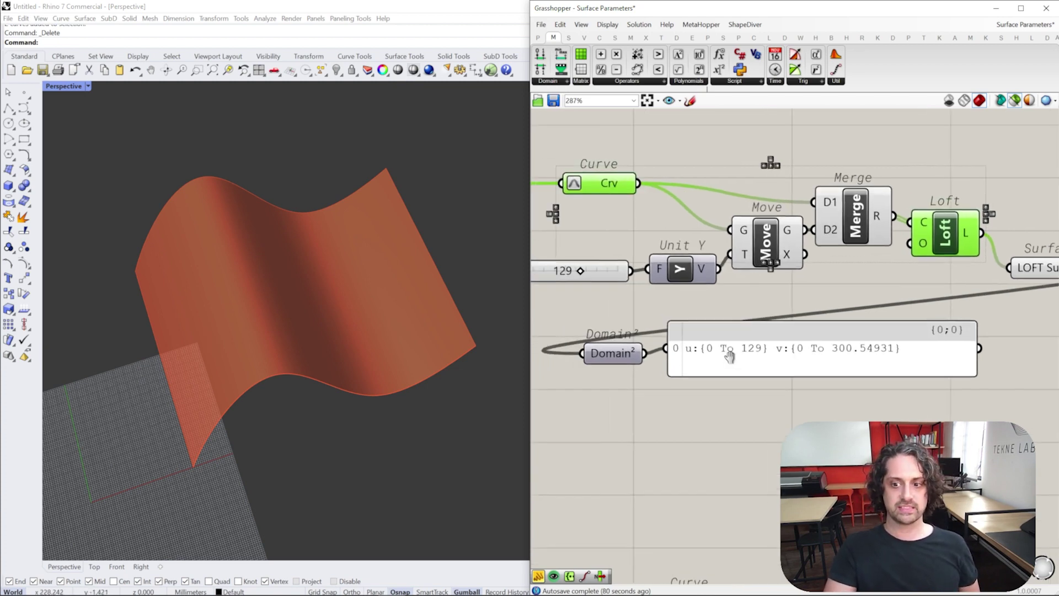
{"action": "scroll", "coordinate": [909, 369], "scroll_direction": "down", "scroll_amount": 2}
{"action": "left_click_drag", "start_coordinate": [655, 288], "coordinate": [597, 288]}
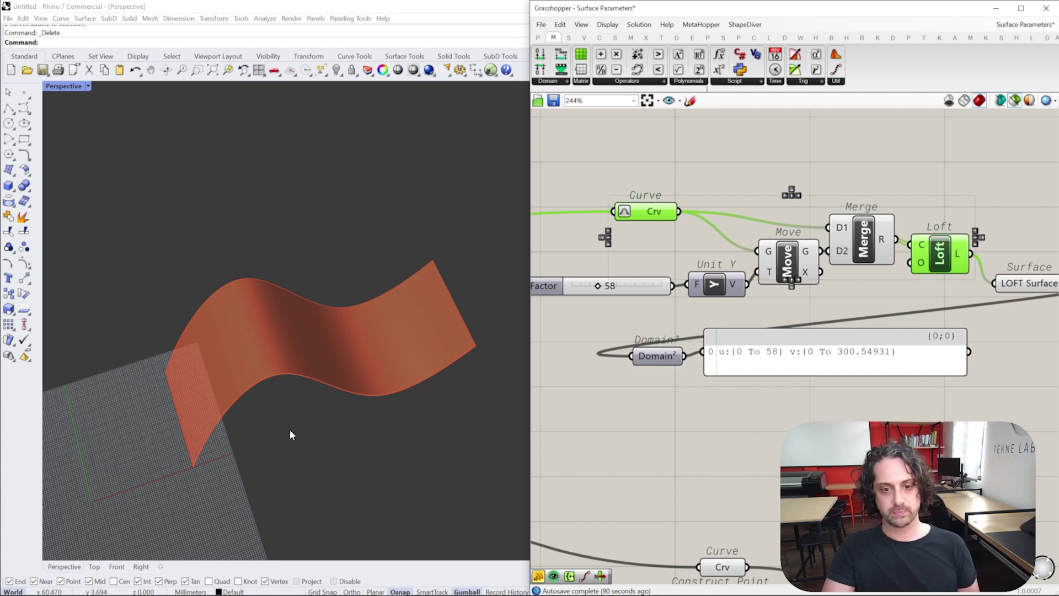
{"action": "left_click_drag", "start_coordinate": [1029, 199], "coordinate": [601, 420]}
Set the Unit Y factor to 92 and compare the surface with its domain panel.
{"action": "left_click_drag", "start_coordinate": [601, 284], "coordinate": [615, 285]}
{"action": "right_click_drag", "start_coordinate": [696, 347], "coordinate": [687, 369]}
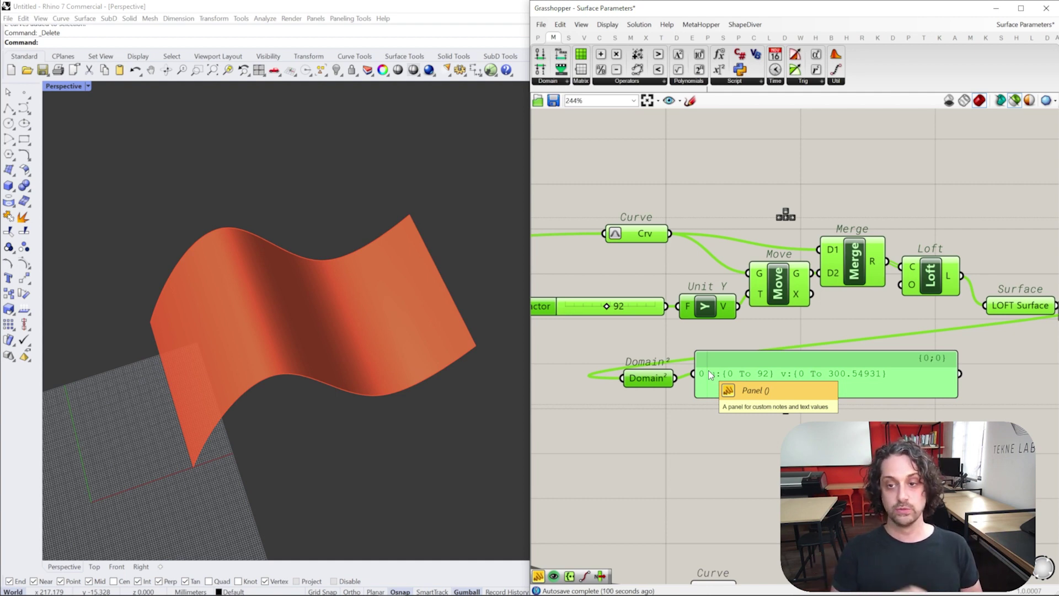
{"action": "right_click_drag", "start_coordinate": [751, 400], "coordinate": [712, 382]}
{"action": "right_click_drag", "start_coordinate": [651, 322], "coordinate": [682, 345]}
{"action": "scroll", "coordinate": [683, 337], "scroll_direction": "down", "scroll_amount": 1}
{"action": "scroll", "coordinate": [684, 338], "scroll_direction": "up", "scroll_amount": 1}
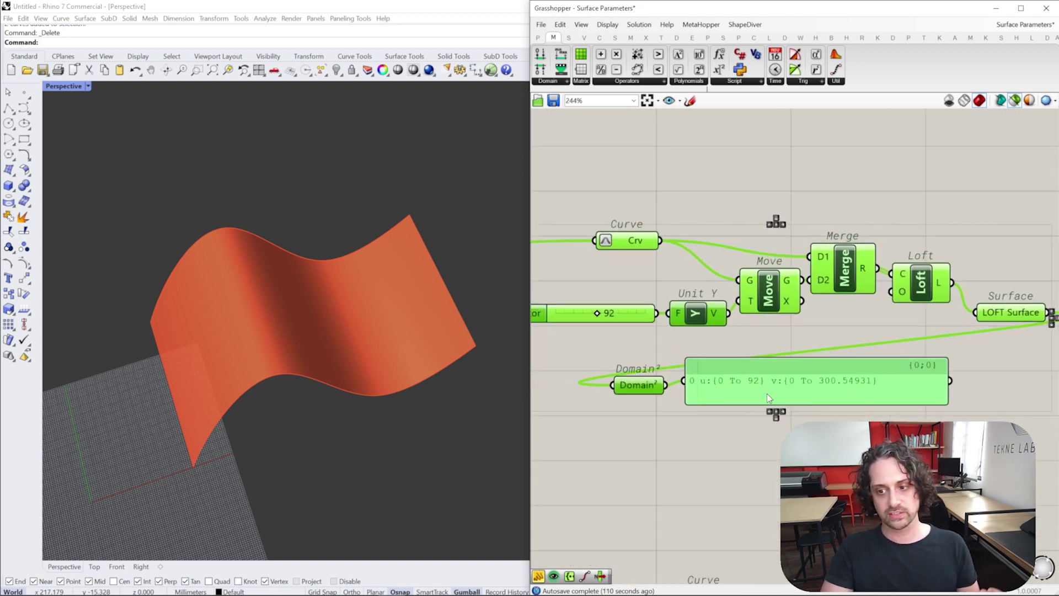
Set the Unit Y factor to 86 and check the domain panel.
{"action": "right_click_drag", "start_coordinate": [607, 319], "coordinate": [644, 320]}
{"action": "left_click_drag", "start_coordinate": [636, 313], "coordinate": [632, 313]}
{"action": "mouse_move", "coordinate": [813, 383]}
{"action": "right_mouse_down"}
{"action": "mouse_move", "coordinate": [802, 394]}
{"action": "mouse_move", "coordinate": [812, 392]}
{"action": "right_mouse_up"}
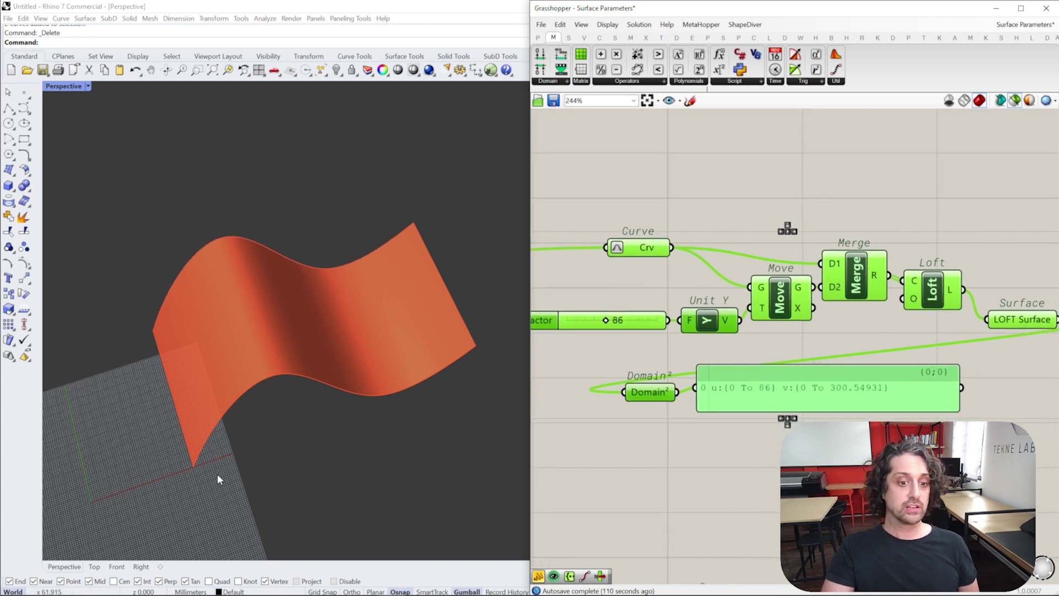
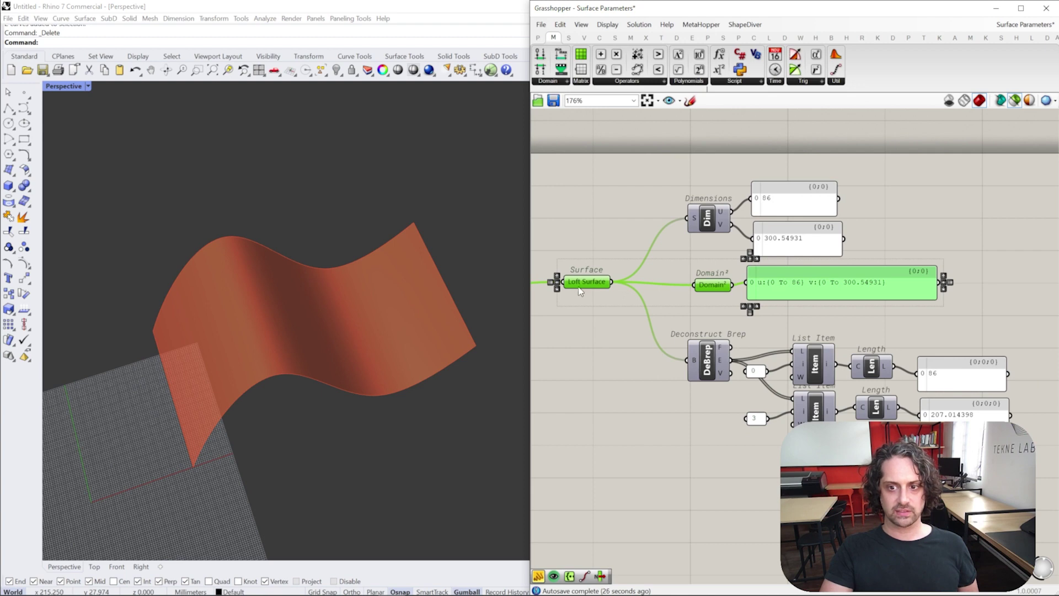
Preview the Loft Surface's Deconstruct Brep parts and the two edges picked by the List Item components.
{"action": "left_click_drag", "start_coordinate": [599, 275], "coordinate": [565, 322]}
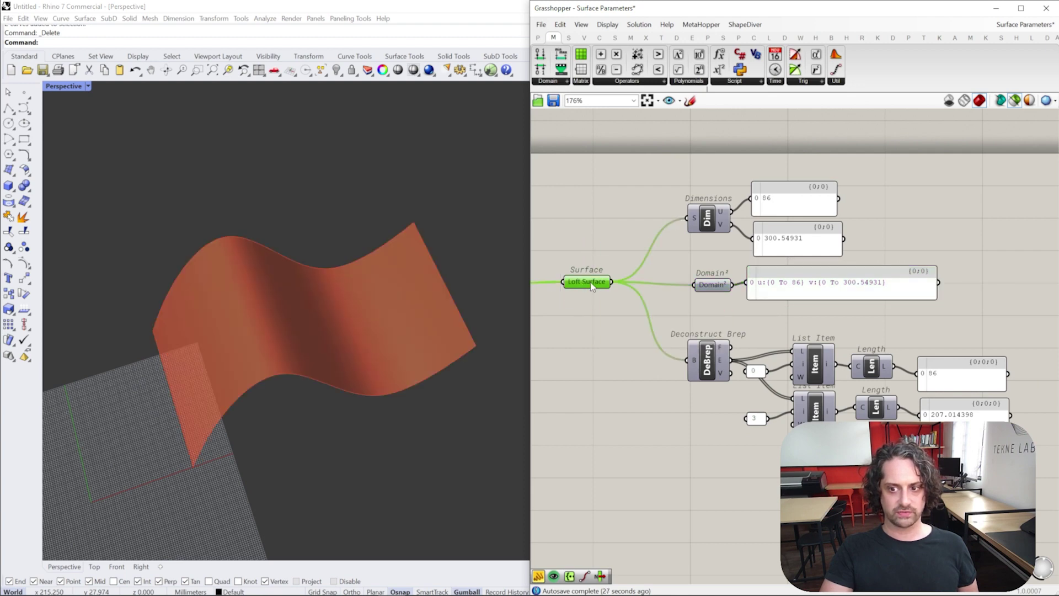
{"action": "left_click", "coordinate": [708, 362]}
{"action": "scroll", "coordinate": [711, 361], "scroll_direction": "up", "scroll_amount": 4}
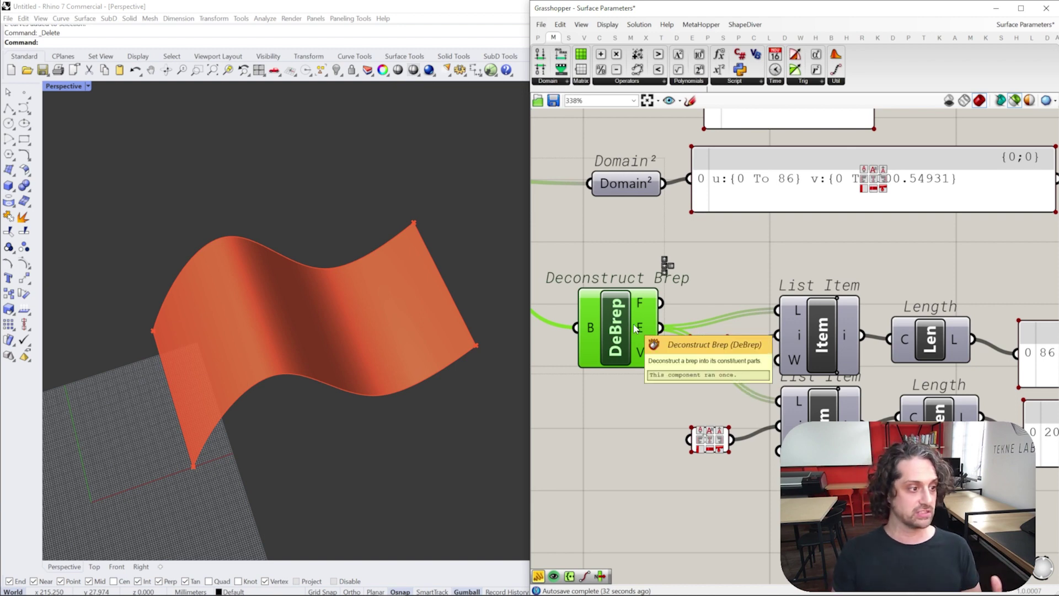
{"action": "left_click", "coordinate": [807, 349]}
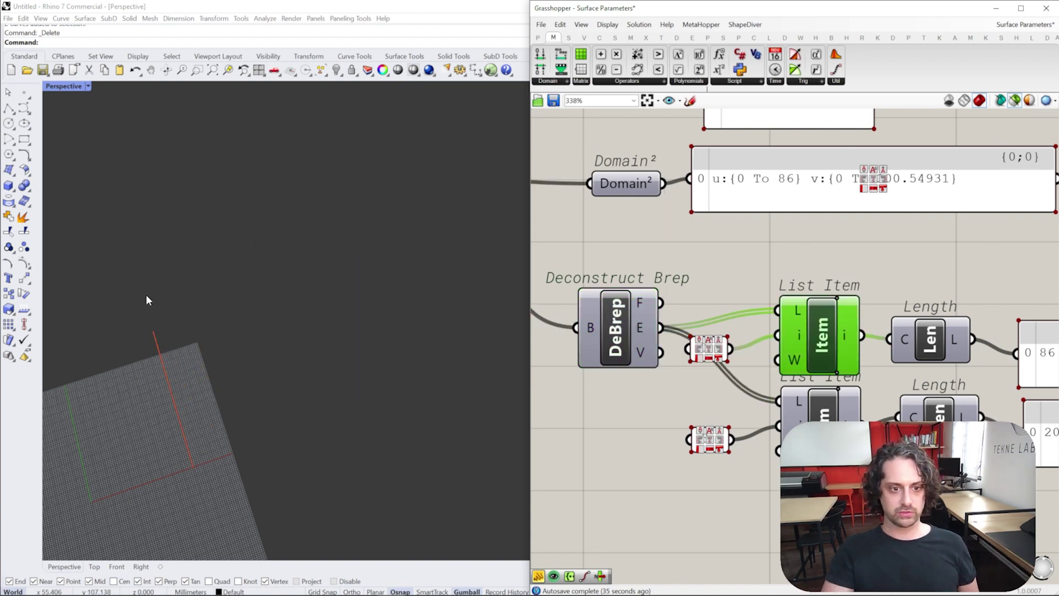
{"action": "right_click_drag", "start_coordinate": [808, 352], "coordinate": [764, 315]}
{"action": "left_click", "coordinate": [775, 382], "text": "shift"}
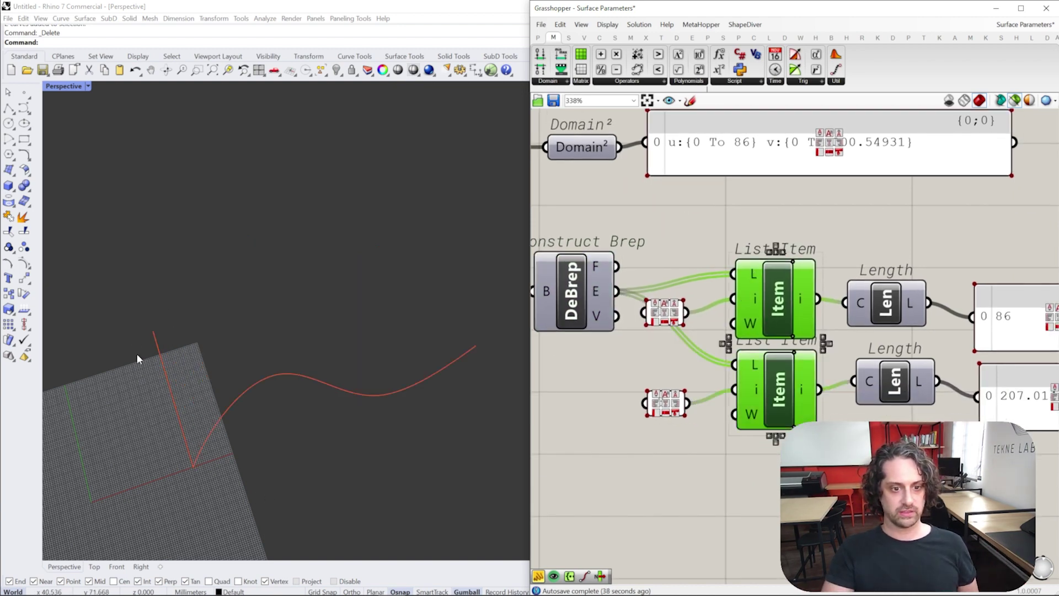
Preview only the index 0 edge and compare its length with the loft's U domain.
{"action": "right_click_drag", "start_coordinate": [900, 272], "coordinate": [896, 344]}
{"action": "scroll", "coordinate": [777, 314], "scroll_direction": "down", "scroll_amount": 2}
{"action": "left_click", "coordinate": [777, 312]}
{"action": "left_click", "coordinate": [865, 323]}
{"action": "left_click", "coordinate": [796, 362]}
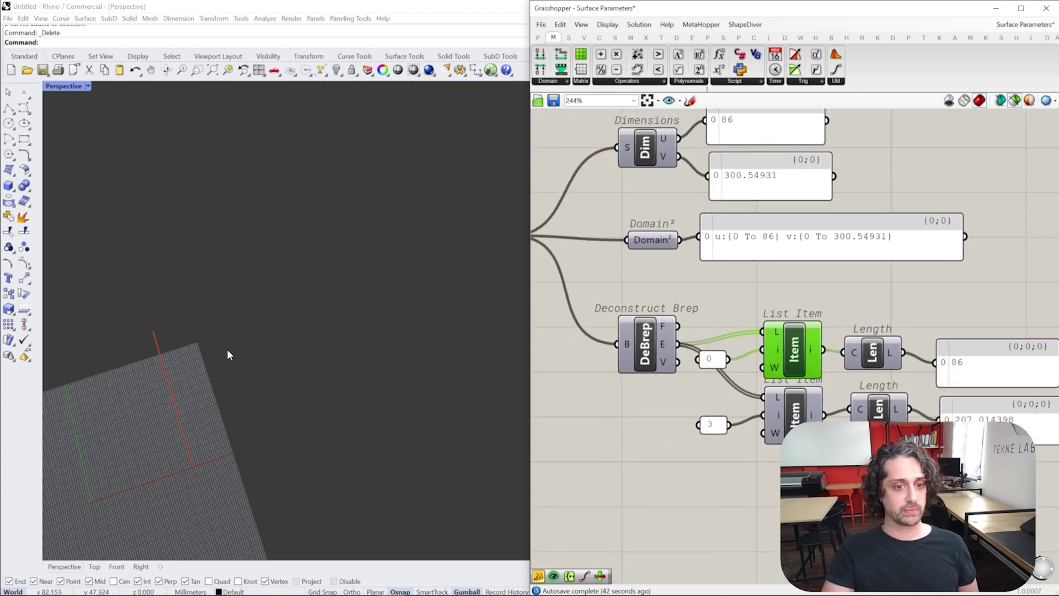
{"action": "right_click_drag", "start_coordinate": [884, 285], "coordinate": [874, 343]}
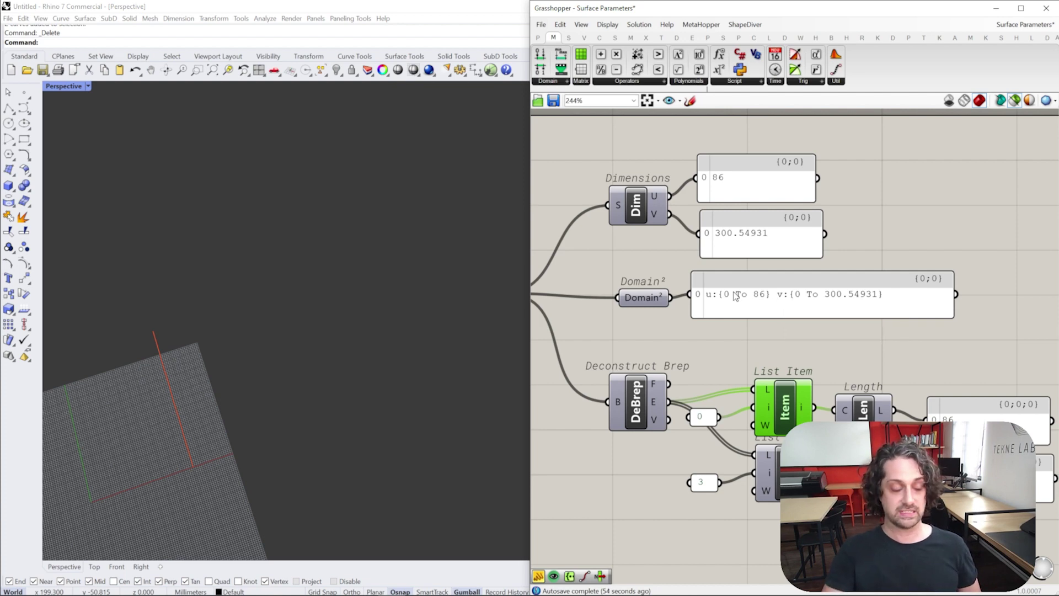
Preview only the index 3 edge of the loft and examine its Length panel.
{"action": "right_click_drag", "start_coordinate": [801, 470], "coordinate": [757, 385]}
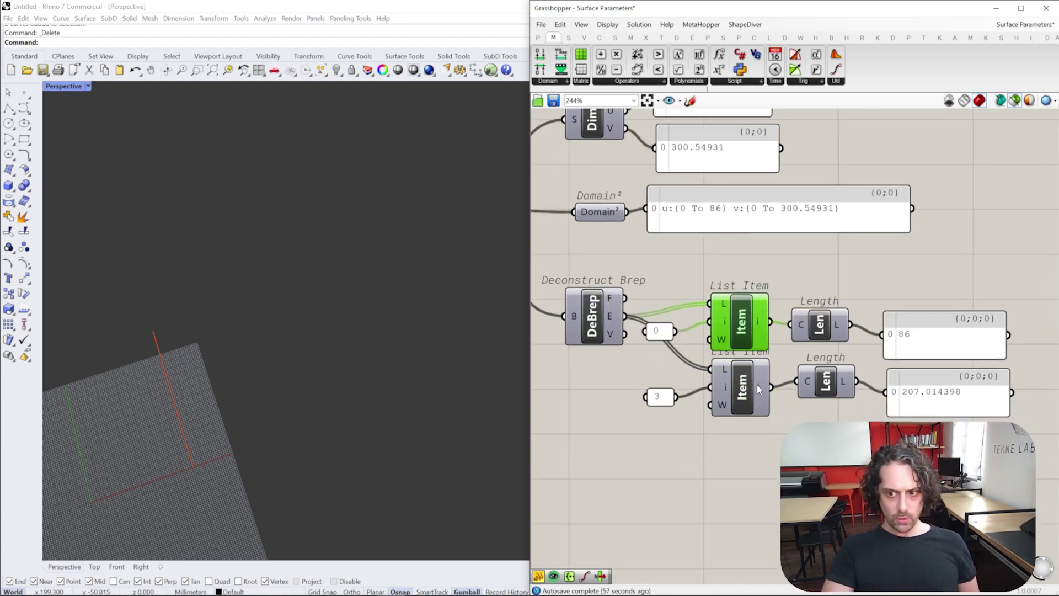
{"action": "left_click", "coordinate": [750, 386]}
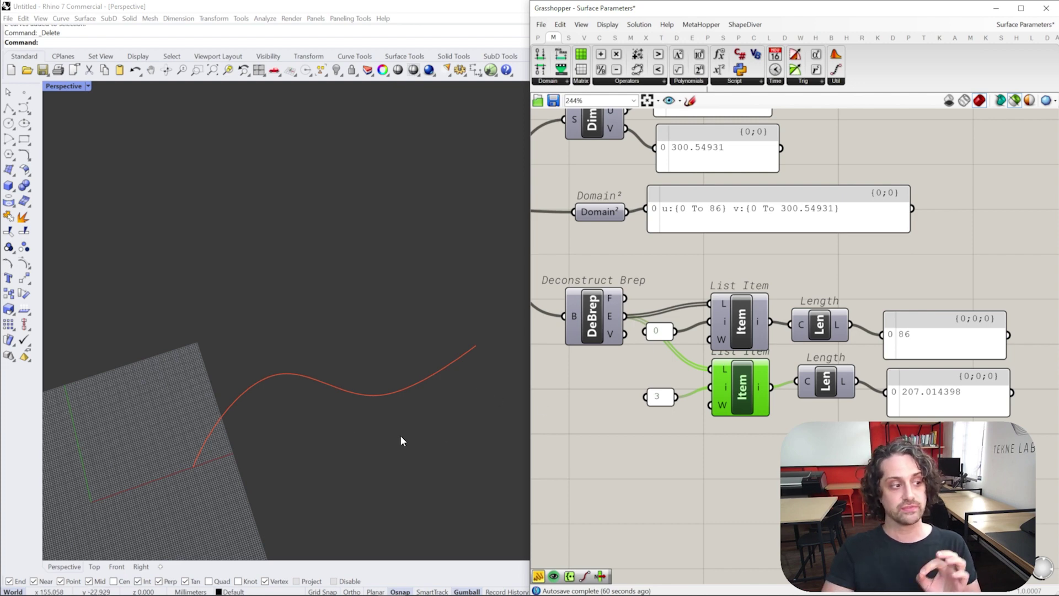
{"action": "left_click", "coordinate": [591, 318], "text": "shift"}
{"action": "left_click", "coordinate": [745, 407]}
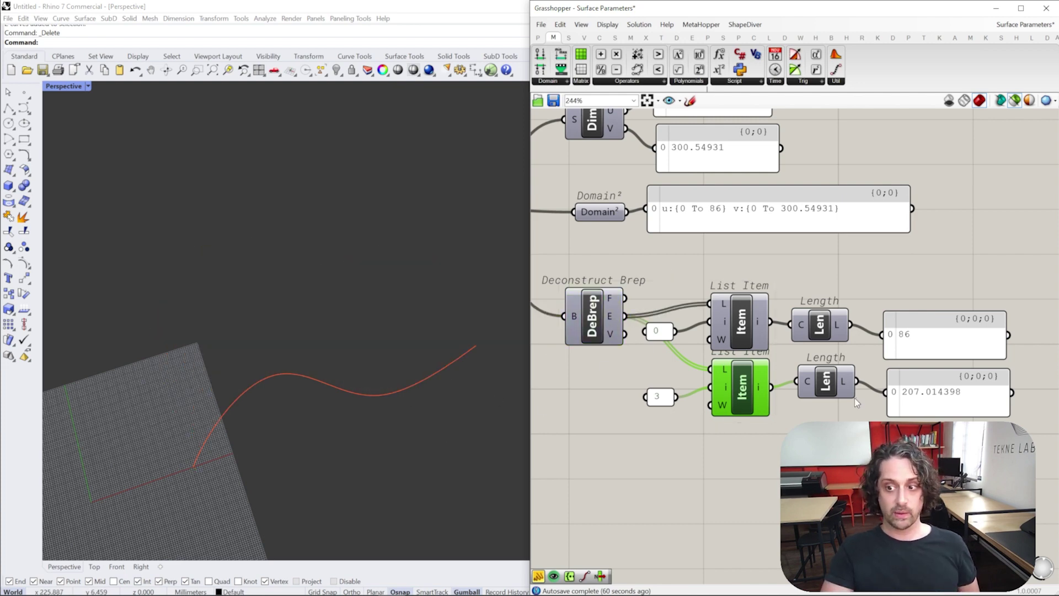
{"action": "right_click_drag", "start_coordinate": [920, 401], "coordinate": [832, 387]}
{"action": "scroll", "coordinate": [832, 388], "scroll_direction": "up", "scroll_amount": 2}
{"action": "scroll", "coordinate": [827, 381], "scroll_direction": "down", "scroll_amount": 2}
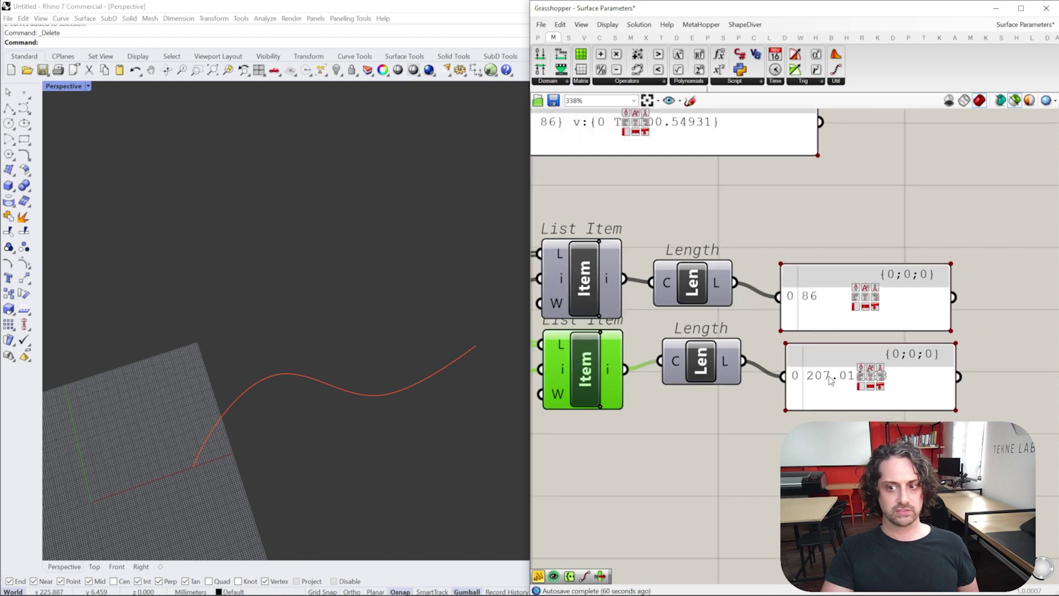
Bake a temporary copy of the index 3 edge to measure its length in Rhino, and delete the copy.
{"action": "right_click_drag", "start_coordinate": [648, 367], "coordinate": [742, 366]}
{"action": "right_click", "coordinate": [742, 366]}
{"action": "left_click", "coordinate": [772, 413]}
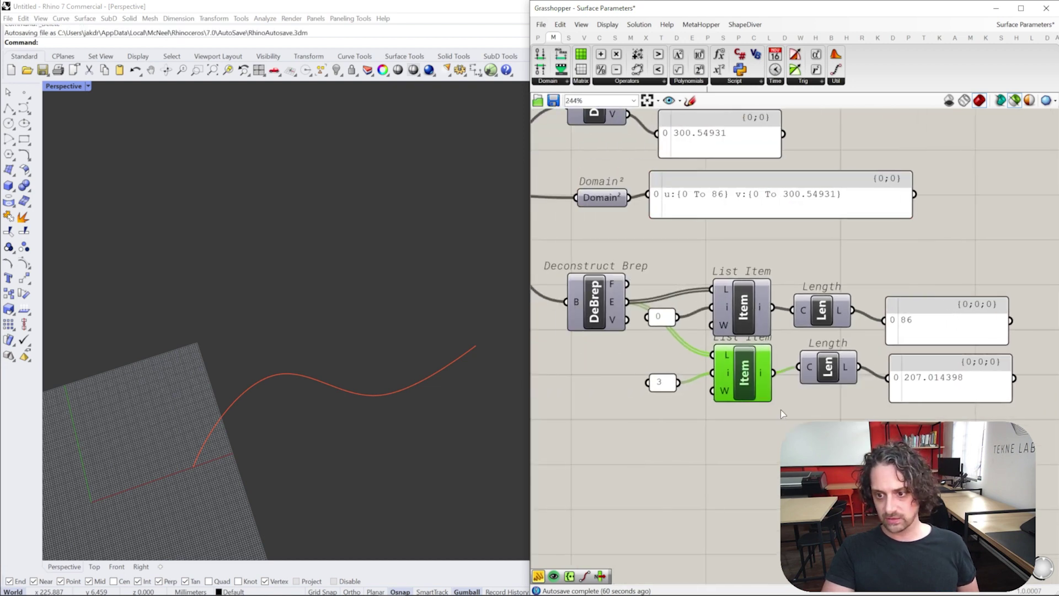
{"action": "left_click", "coordinate": [776, 514]}
{"action": "left_click", "coordinate": [380, 394]}
{"action": "type", "text": "L"}
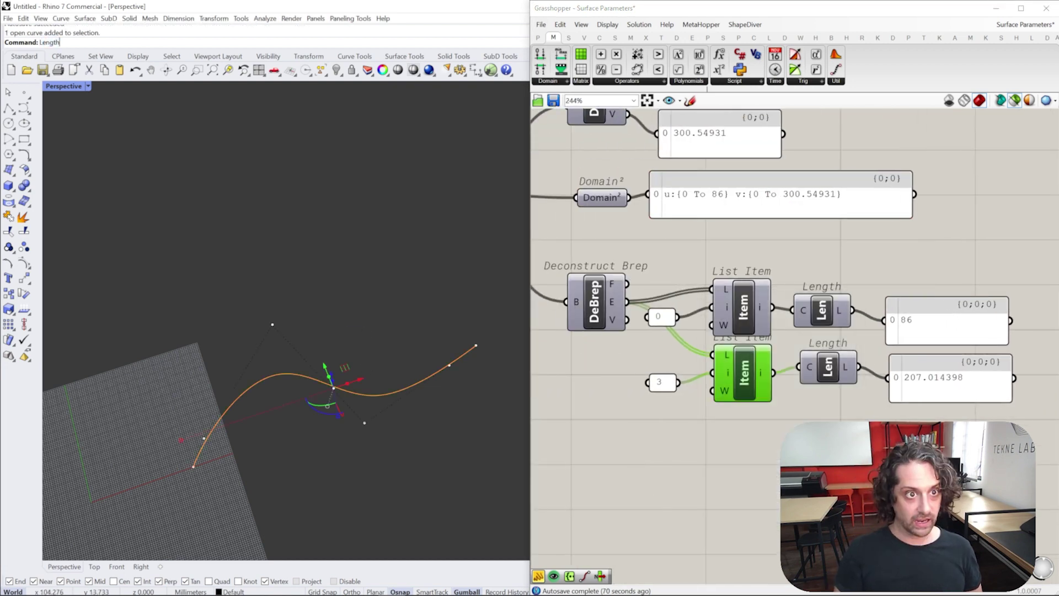
{"action": "type", "text": "ength"}
{"action": "key", "text": "Return"}
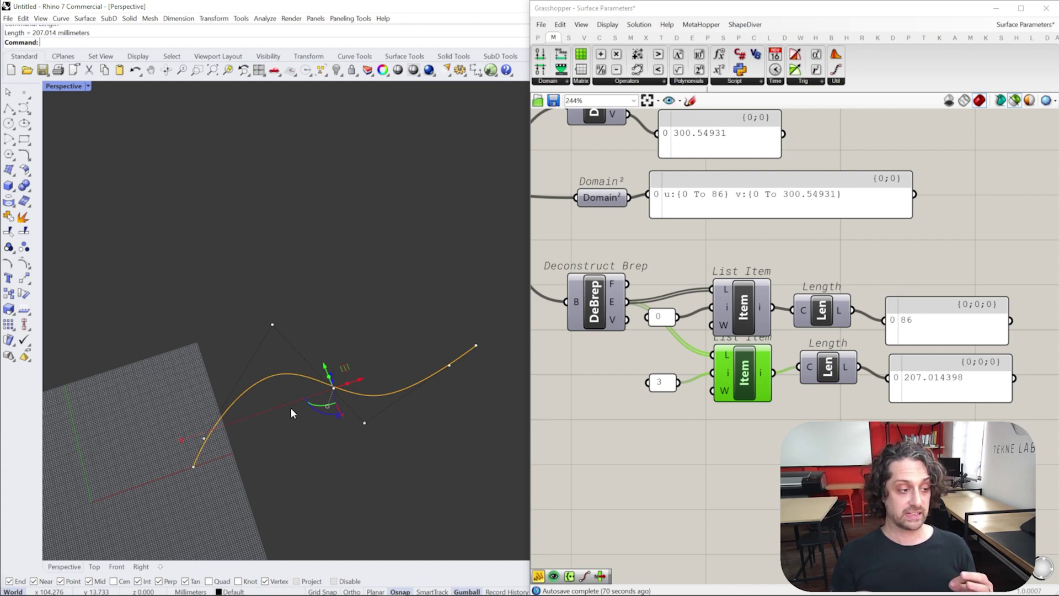
{"action": "key", "text": "Delete"}
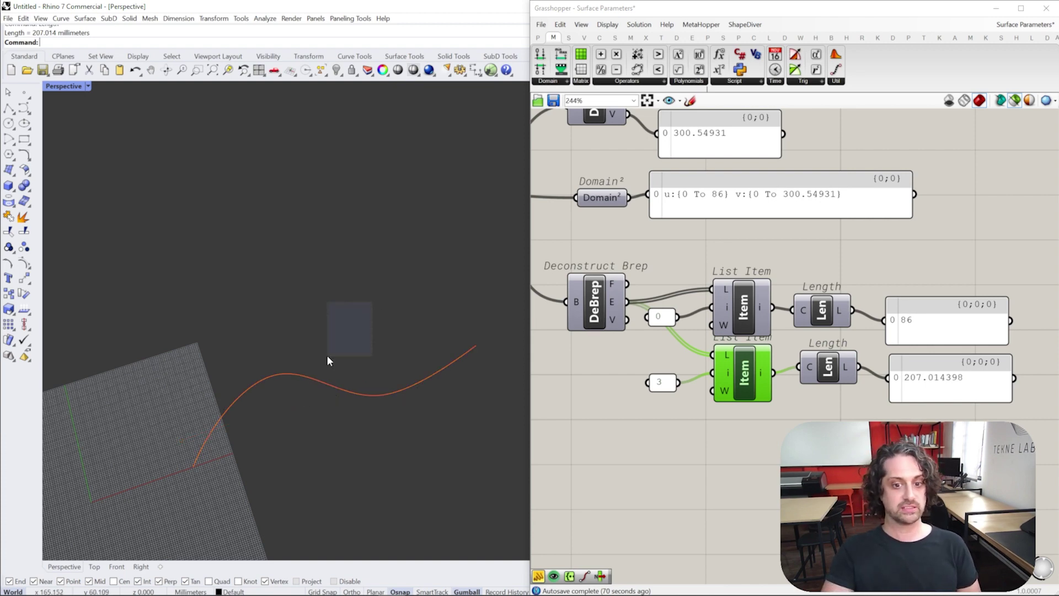
Compare the loft's V domain with the Dimensions and edge Length panels.
{"action": "scroll", "coordinate": [772, 300], "scroll_direction": "down", "scroll_amount": 1}
{"action": "scroll", "coordinate": [830, 273], "scroll_direction": "up", "scroll_amount": 2}
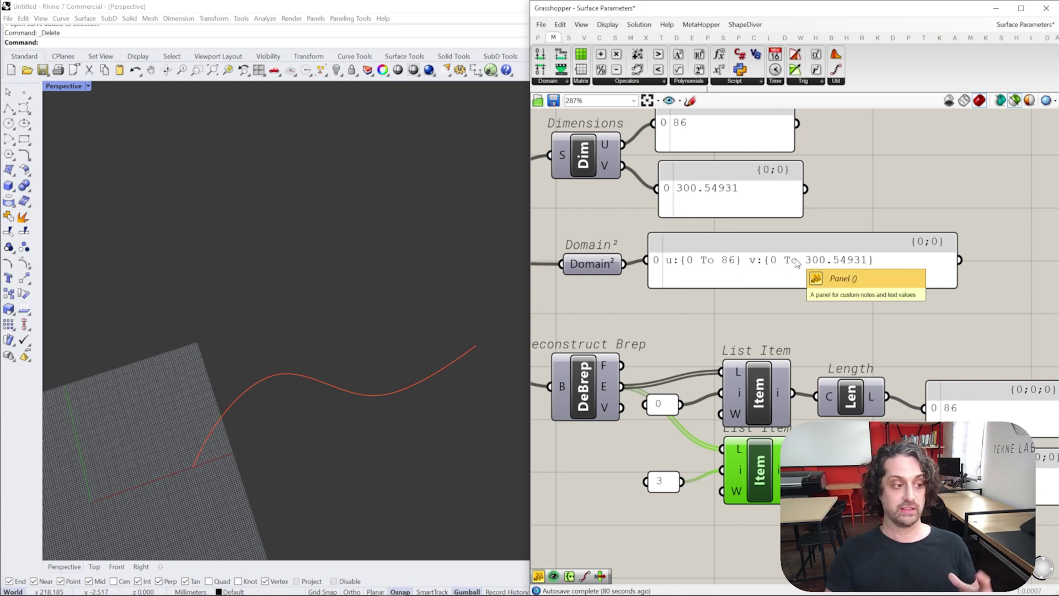
{"action": "right_click_drag", "start_coordinate": [795, 260], "coordinate": [812, 304]}
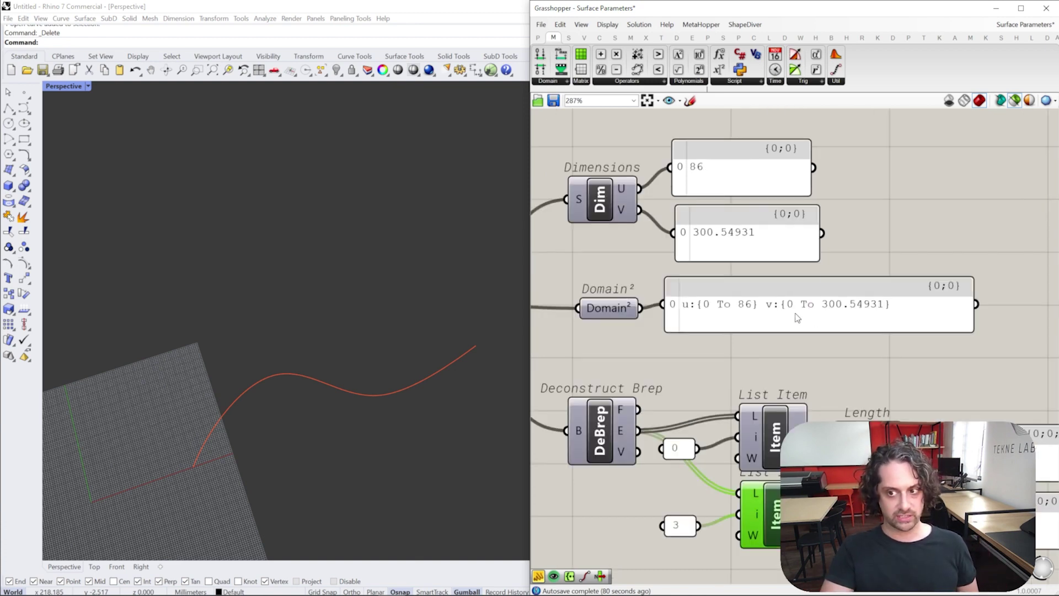
{"action": "scroll", "coordinate": [796, 314], "scroll_direction": "down", "scroll_amount": 2}
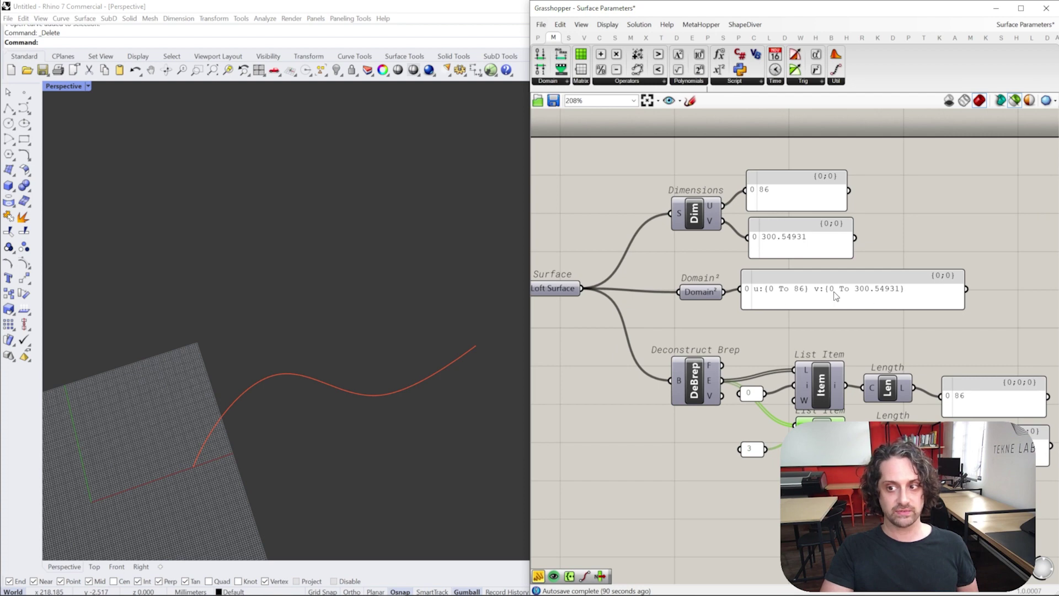
{"action": "scroll", "coordinate": [794, 259], "scroll_direction": "down", "scroll_amount": 1}
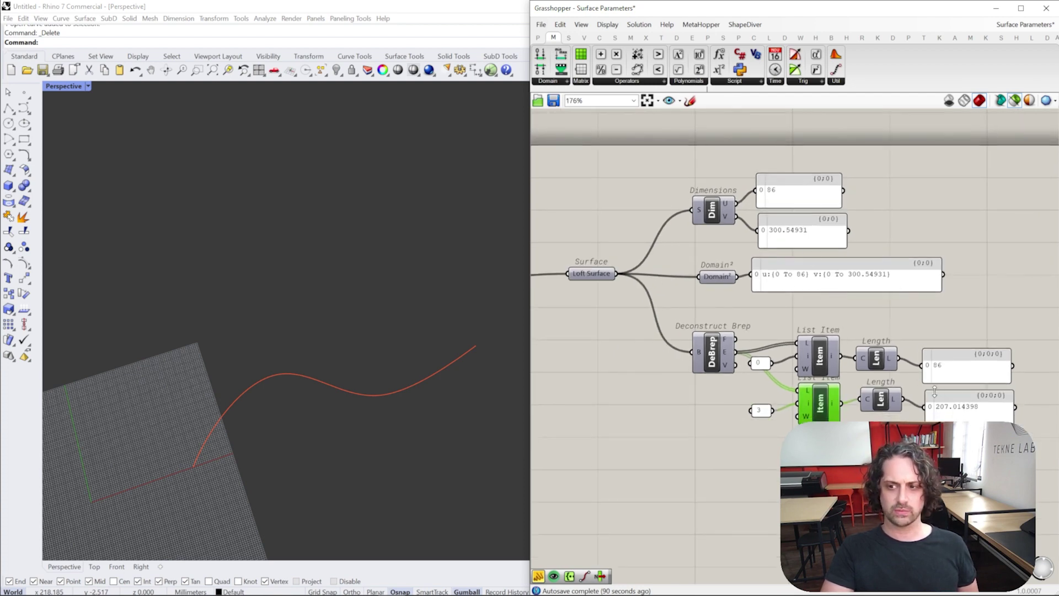
{"action": "scroll", "coordinate": [862, 274], "scroll_direction": "down", "scroll_amount": 2}
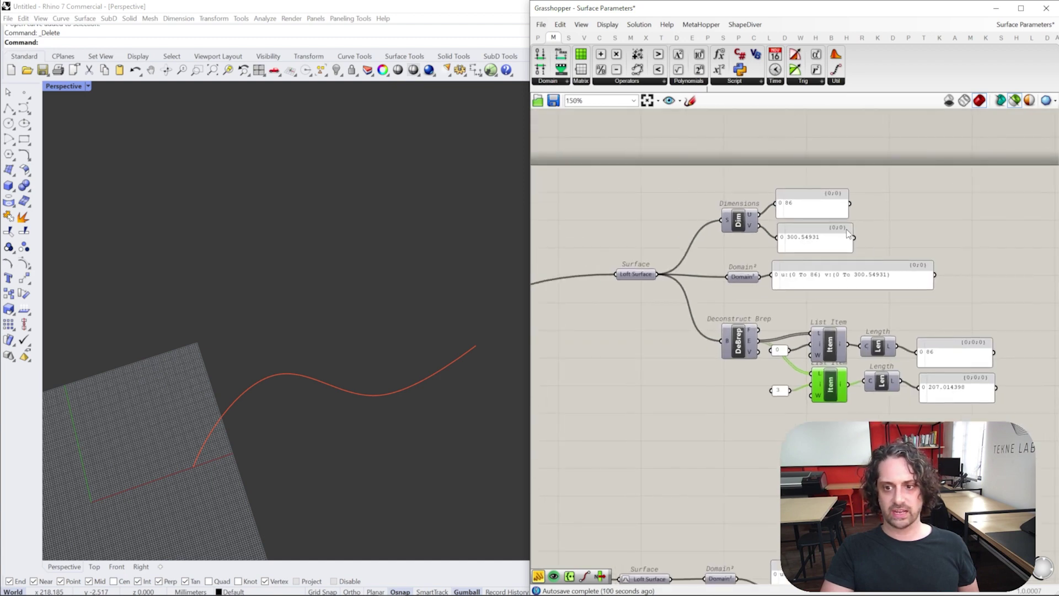
{"action": "right_click_drag", "start_coordinate": [735, 290], "coordinate": [811, 326]}
Preview the Loft component's surface and review the domain panel beneath it.
{"action": "scroll", "coordinate": [811, 326], "scroll_direction": "down", "scroll_amount": 4}
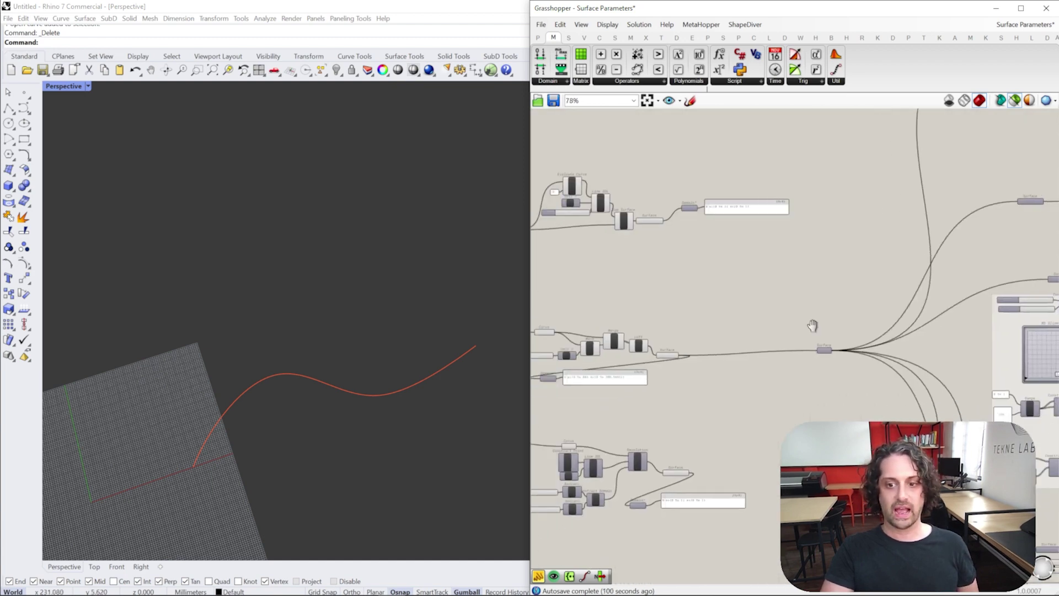
{"action": "scroll", "coordinate": [749, 321], "scroll_direction": "up", "scroll_amount": 7}
{"action": "left_click", "coordinate": [865, 308]}
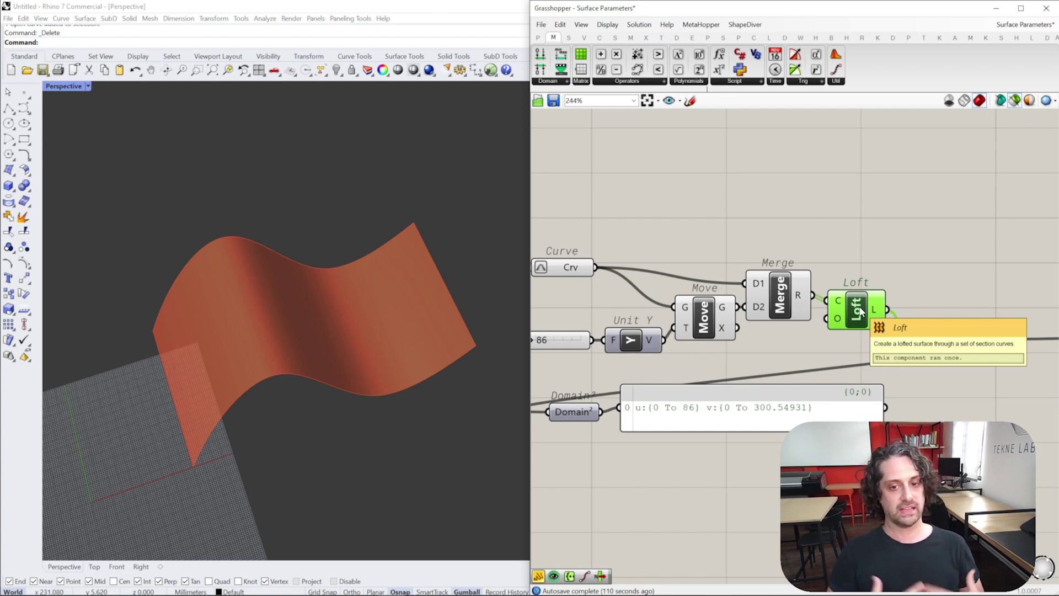
{"action": "scroll", "coordinate": [688, 383], "scroll_direction": "down", "scroll_amount": 2}
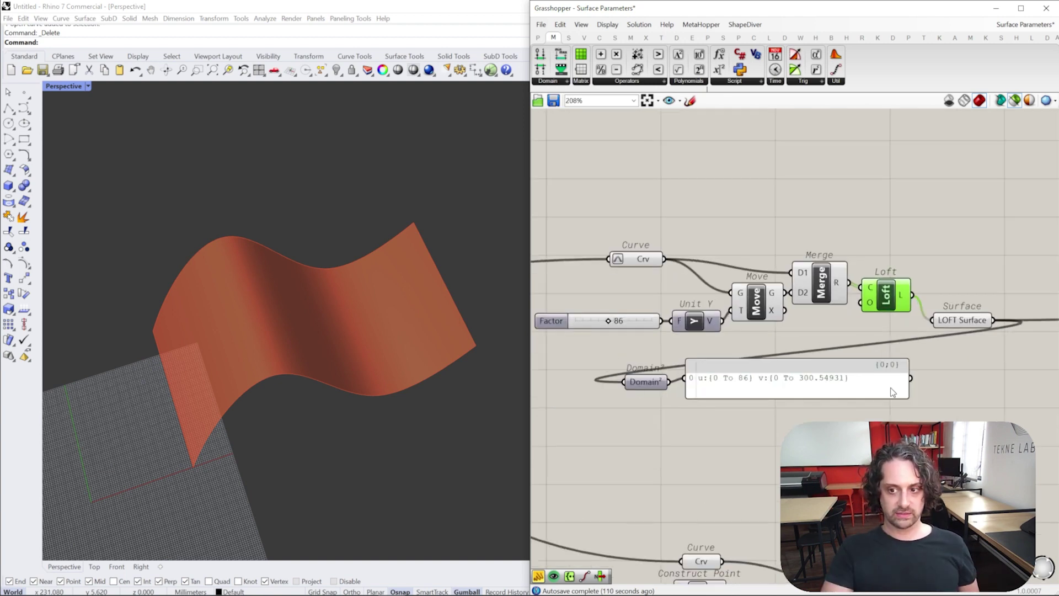
{"action": "left_click_drag", "start_coordinate": [862, 461], "coordinate": [623, 373]}
Set the Length slider of the Sum Surface branch to 86.
{"action": "scroll", "coordinate": [739, 330], "scroll_direction": "down", "scroll_amount": 3}
{"action": "right_click_drag", "start_coordinate": [737, 160], "coordinate": [745, 298]}
{"action": "scroll", "coordinate": [745, 298], "scroll_direction": "up", "scroll_amount": 2}
{"action": "double_click", "coordinate": [753, 217]}
{"action": "type", "text": "86"}
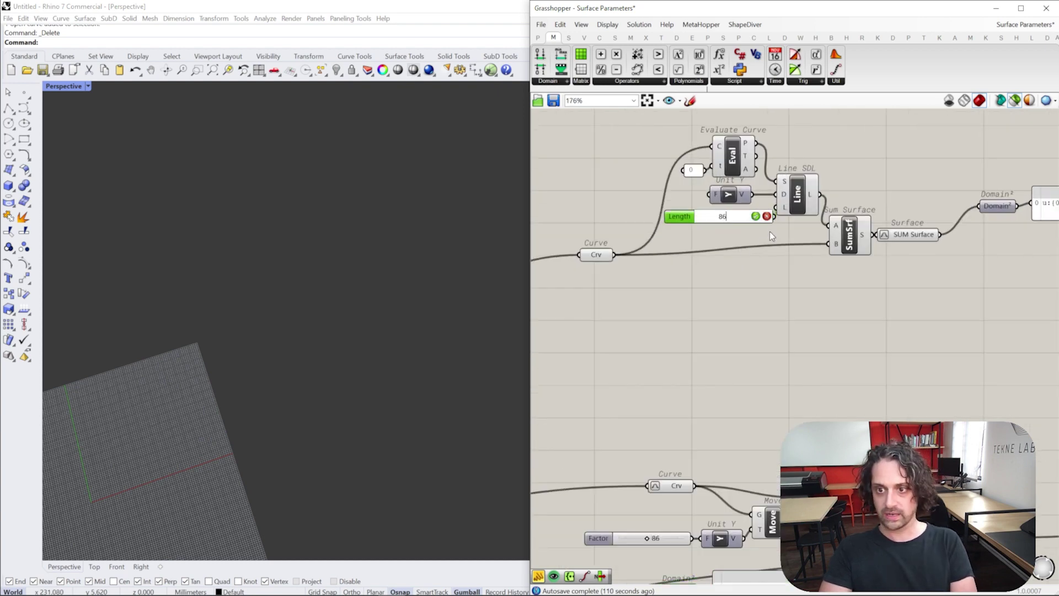
{"action": "left_click", "coordinate": [756, 217]}
{"action": "right_click_drag", "start_coordinate": [729, 257], "coordinate": [713, 334]}
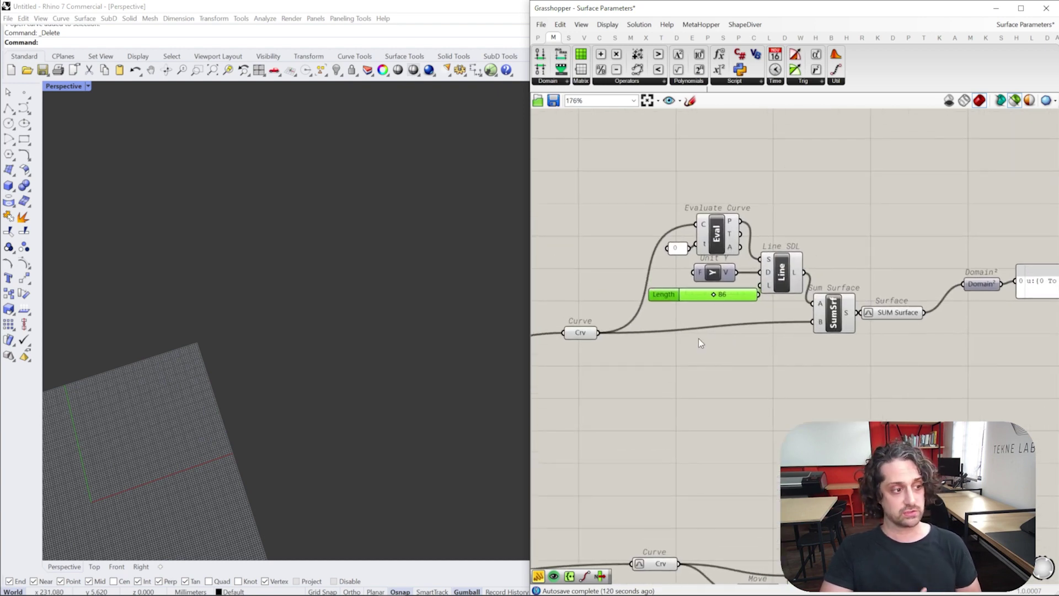
Preview the Sum Surface branch's base curve together with the Evaluate Curve point at parameter 0.
{"action": "left_click", "coordinate": [580, 332]}
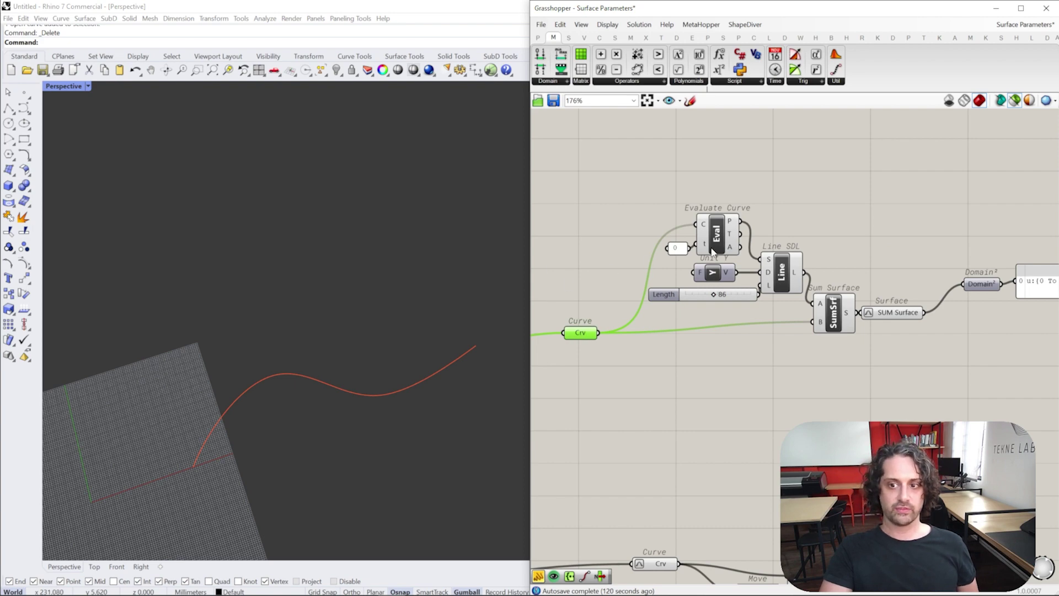
{"action": "left_click", "coordinate": [712, 251]}
{"action": "right_click_drag", "start_coordinate": [319, 354], "coordinate": [177, 465]}
{"action": "scroll", "coordinate": [725, 234], "scroll_direction": "up", "scroll_amount": 3}
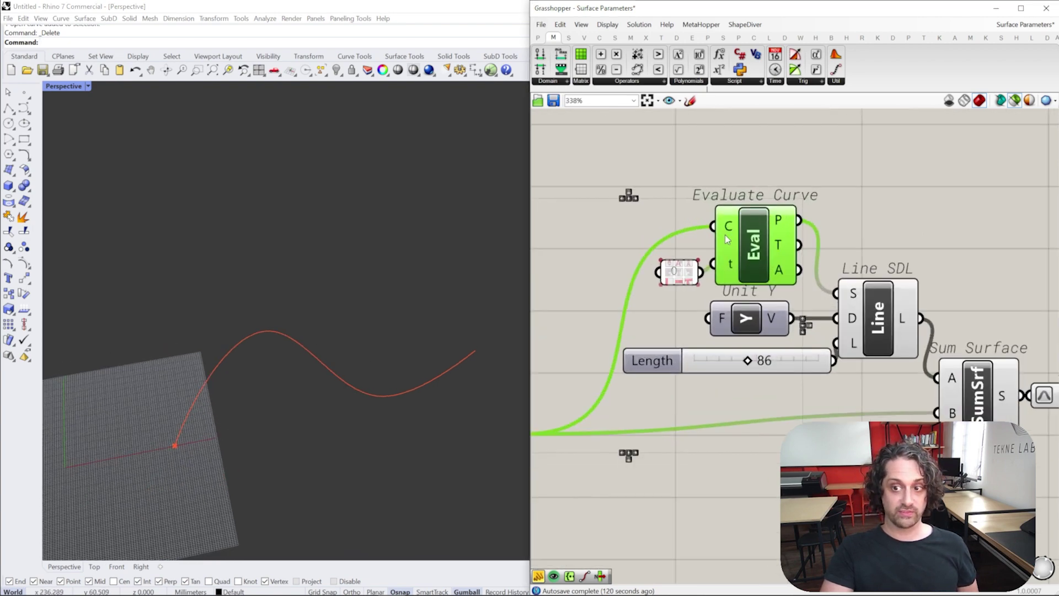
{"action": "scroll", "coordinate": [675, 293], "scroll_direction": "down", "scroll_amount": 2}
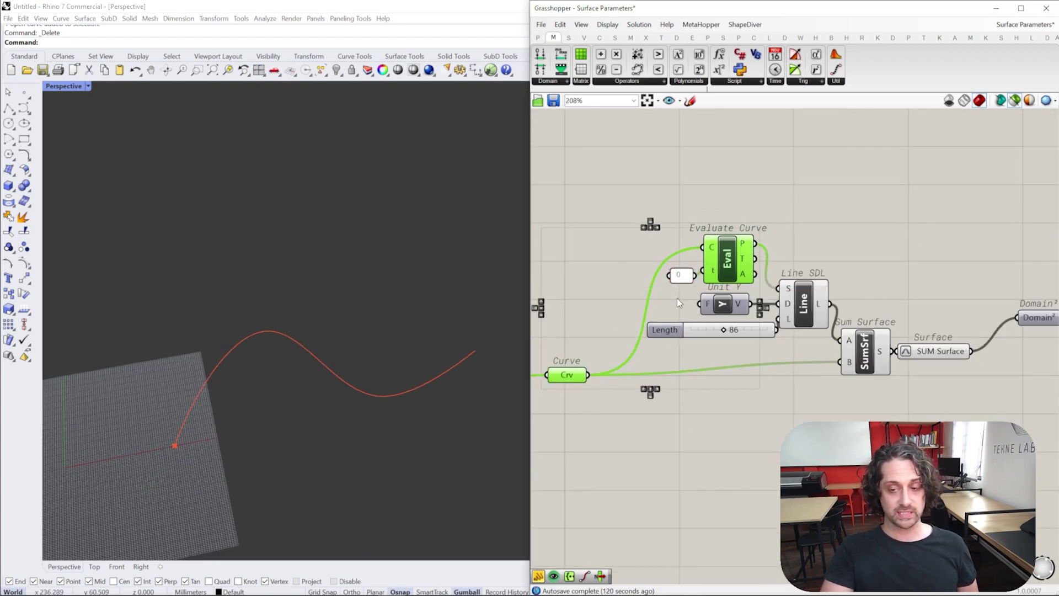
{"action": "right_click_drag", "start_coordinate": [677, 298], "coordinate": [721, 289]}
{"action": "right_click_drag", "start_coordinate": [792, 278], "coordinate": [770, 257]}
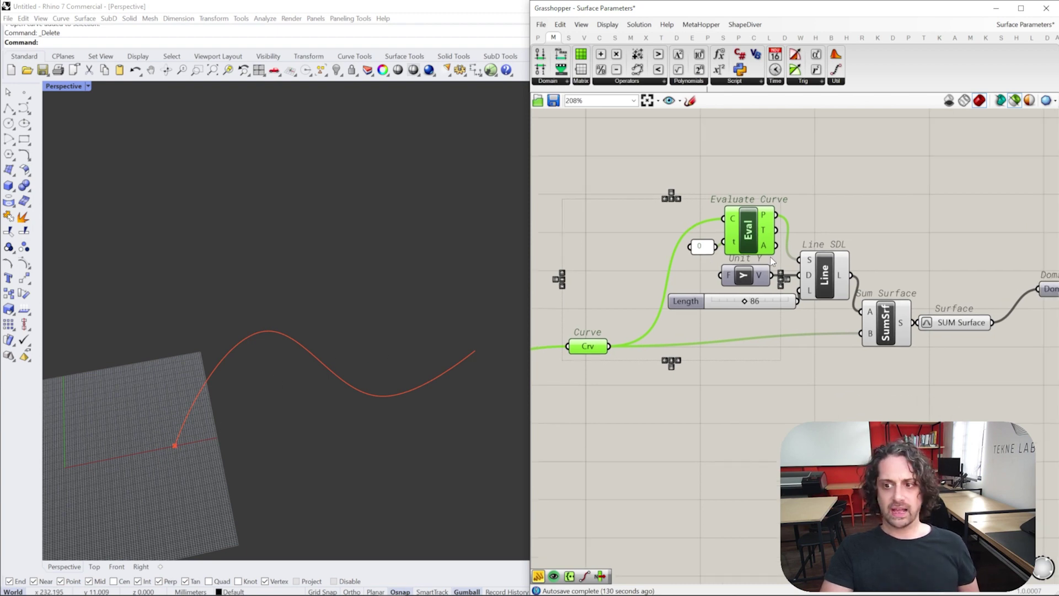
Preview the Line SDL and the resulting Sum Surface along with the base curve, and clear the selection.
{"action": "left_click", "coordinate": [822, 272]}
{"action": "right_click_drag", "start_coordinate": [296, 295], "coordinate": [225, 489]}
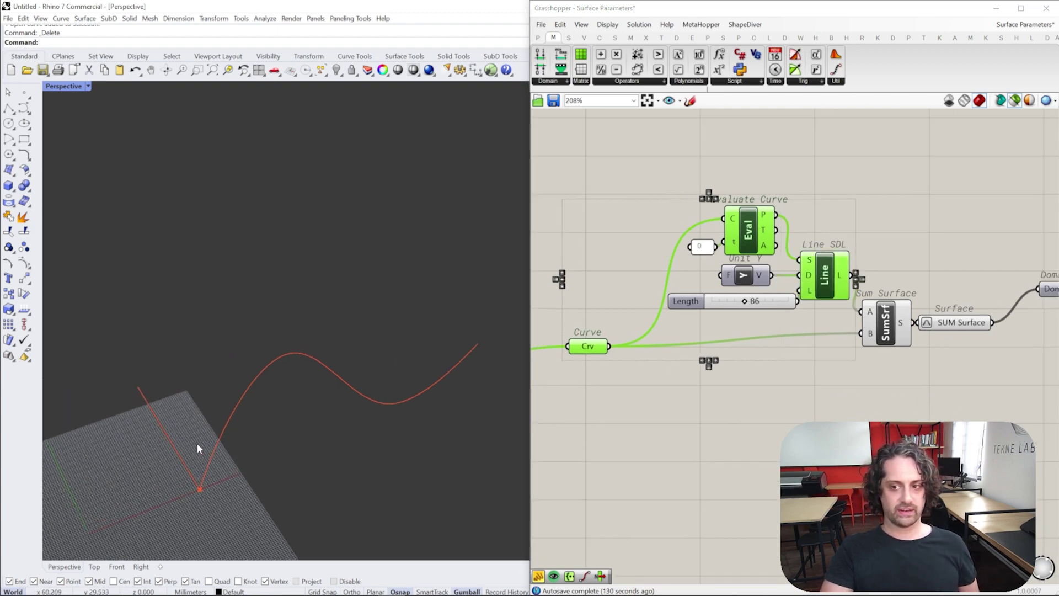
{"action": "left_click", "coordinate": [883, 326], "text": "shift"}
{"action": "right_click_drag", "start_coordinate": [201, 449], "coordinate": [334, 374]}
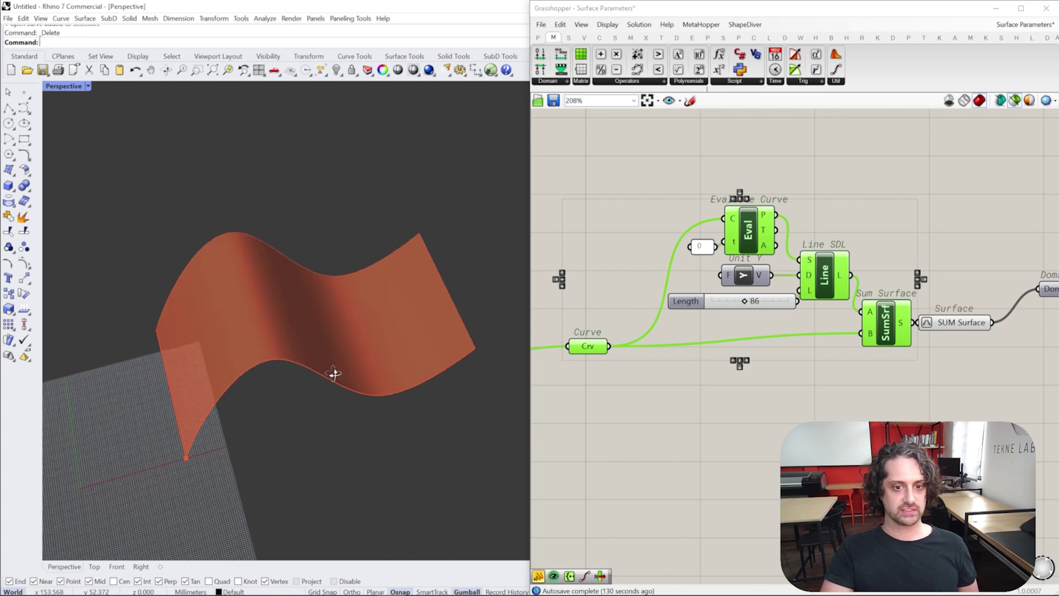
{"action": "scroll", "coordinate": [932, 510], "scroll_direction": "down", "scroll_amount": 2}
{"action": "right_click_drag", "start_coordinate": [932, 511], "coordinate": [802, 371]}
{"action": "left_click", "coordinate": [841, 272]}
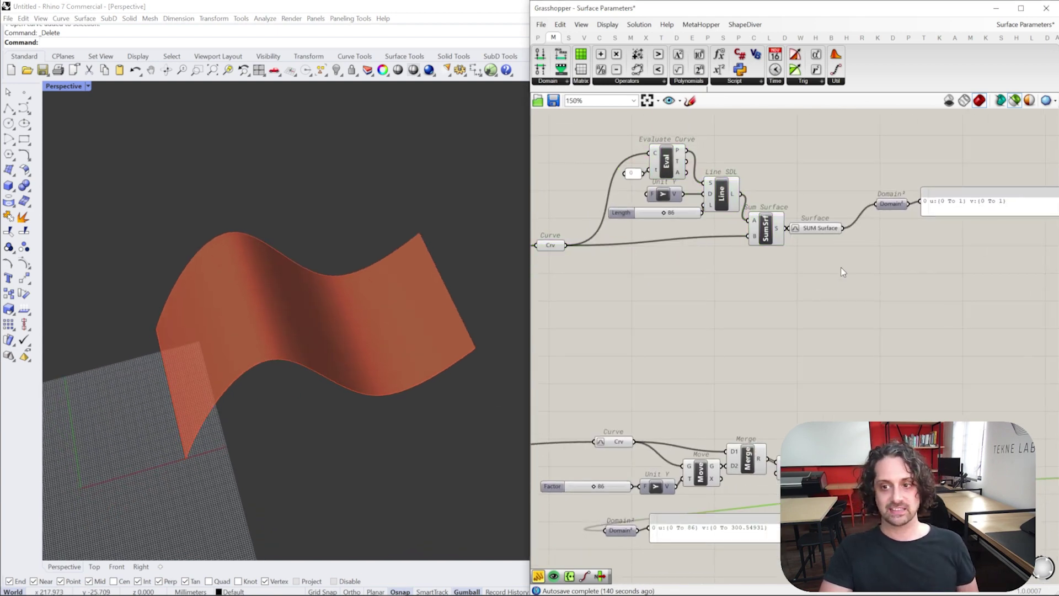
Move the SUM Surface's Domain² component and its panel below the Sum Surface branch.
{"action": "left_click", "coordinate": [809, 228]}
{"action": "left_click_drag", "start_coordinate": [1017, 145], "coordinate": [860, 212]}
{"action": "left_click_drag", "start_coordinate": [949, 210], "coordinate": [650, 332]}
Turn off Reparameterize on the SUM Surface parameter.
{"action": "right_click_drag", "start_coordinate": [581, 279], "coordinate": [669, 286]}
{"action": "right_click", "coordinate": [900, 232]}
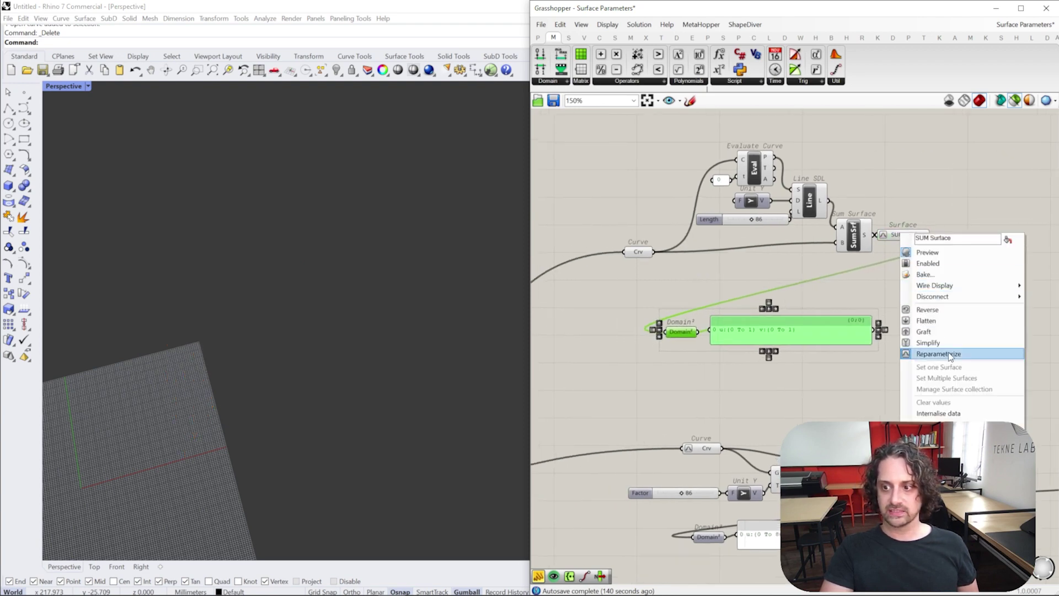
{"action": "left_click", "coordinate": [952, 355]}
{"action": "right_click_drag", "start_coordinate": [951, 355], "coordinate": [923, 299]}
Move the loft's Domain² component and panel directly beneath the SUM Surface's domain panel for comparison.
{"action": "left_click_drag", "start_coordinate": [642, 467], "coordinate": [743, 526]}
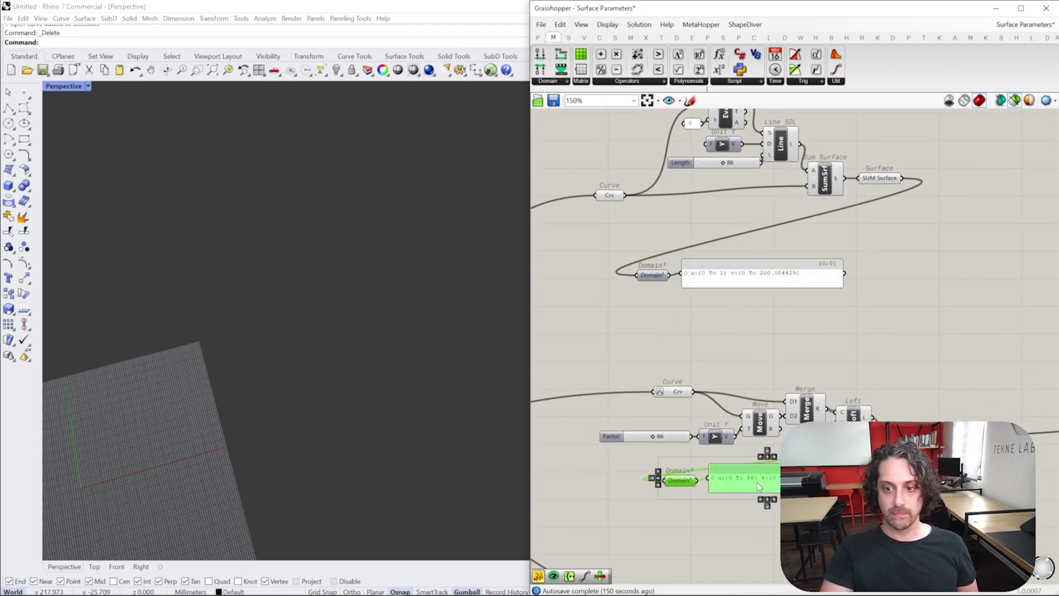
{"action": "left_click_drag", "start_coordinate": [757, 482], "coordinate": [728, 316]}
{"action": "scroll", "coordinate": [728, 284], "scroll_direction": "up", "scroll_amount": 2}
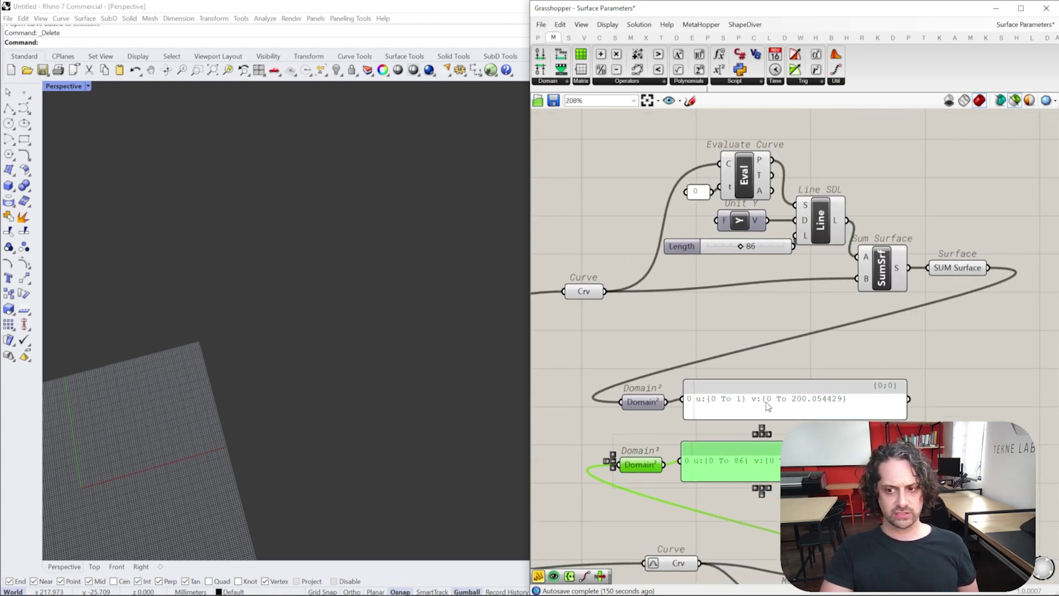
Preview the sum surface's base curve together with its Line SDL, and compare them with the two surface domain panels.
{"action": "left_click", "coordinate": [584, 291]}
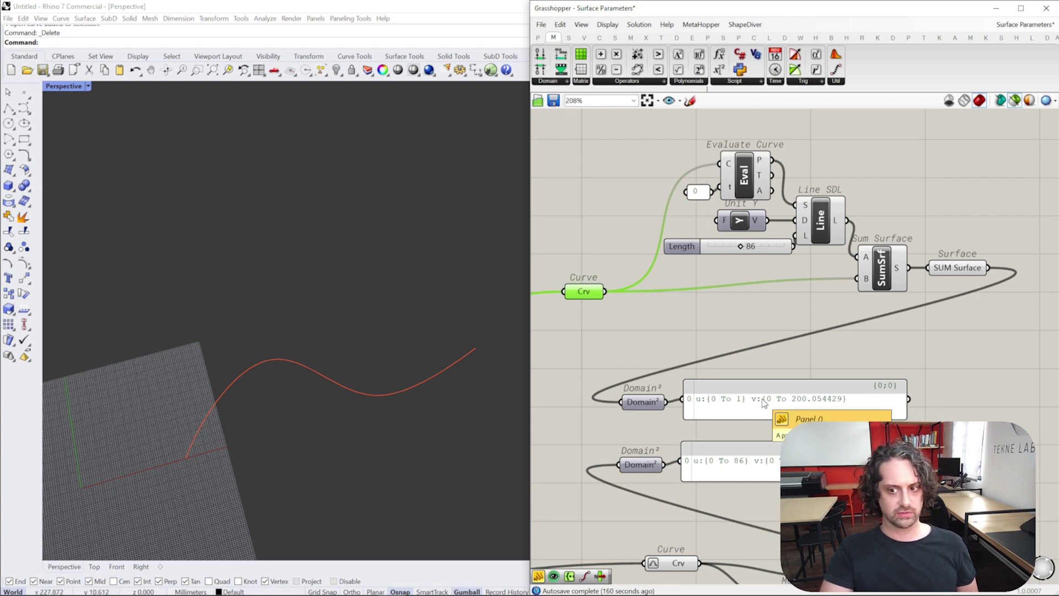
{"action": "right_click_drag", "start_coordinate": [762, 398], "coordinate": [712, 395]}
{"action": "left_click", "coordinate": [820, 244], "text": "shift"}
{"action": "scroll", "coordinate": [732, 434], "scroll_direction": "up", "scroll_amount": 3}
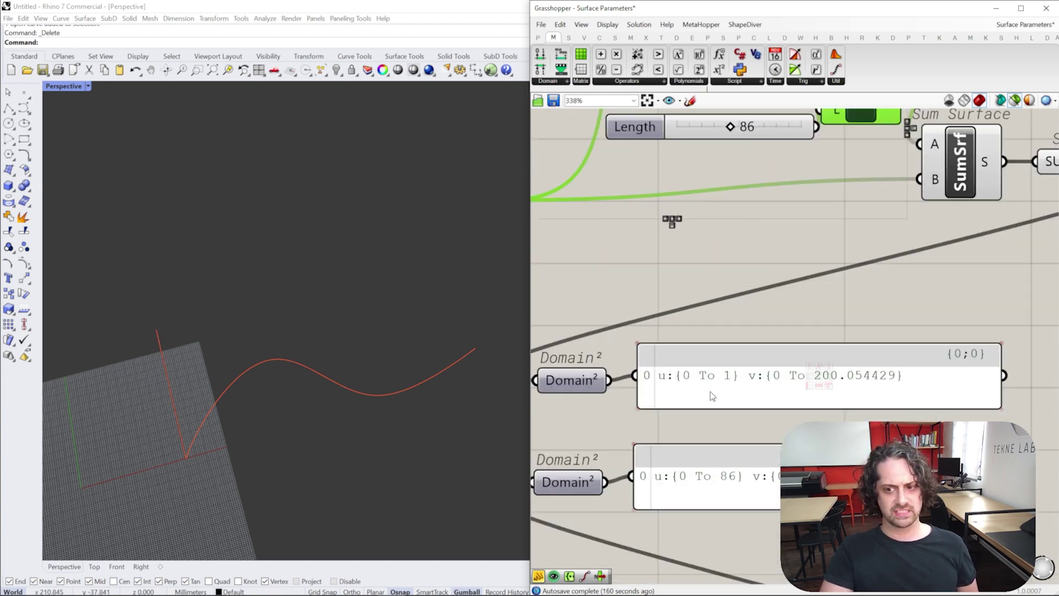
{"action": "scroll", "coordinate": [1012, 364], "scroll_direction": "down", "scroll_amount": 3}
{"action": "right_click_drag", "start_coordinate": [1012, 365], "coordinate": [965, 286]}
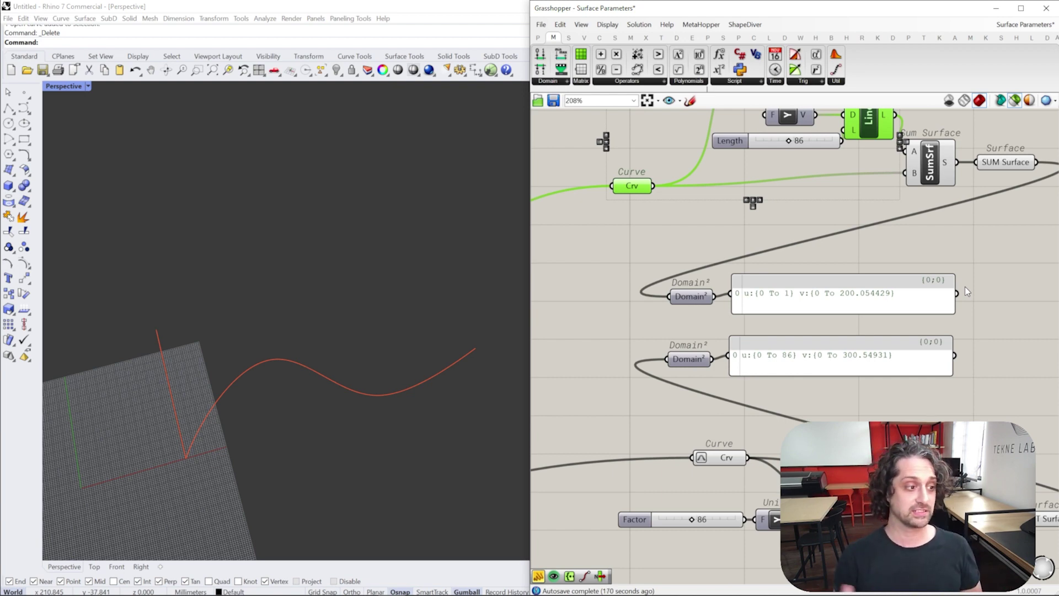
{"action": "right_click_drag", "start_coordinate": [966, 285], "coordinate": [900, 376]}
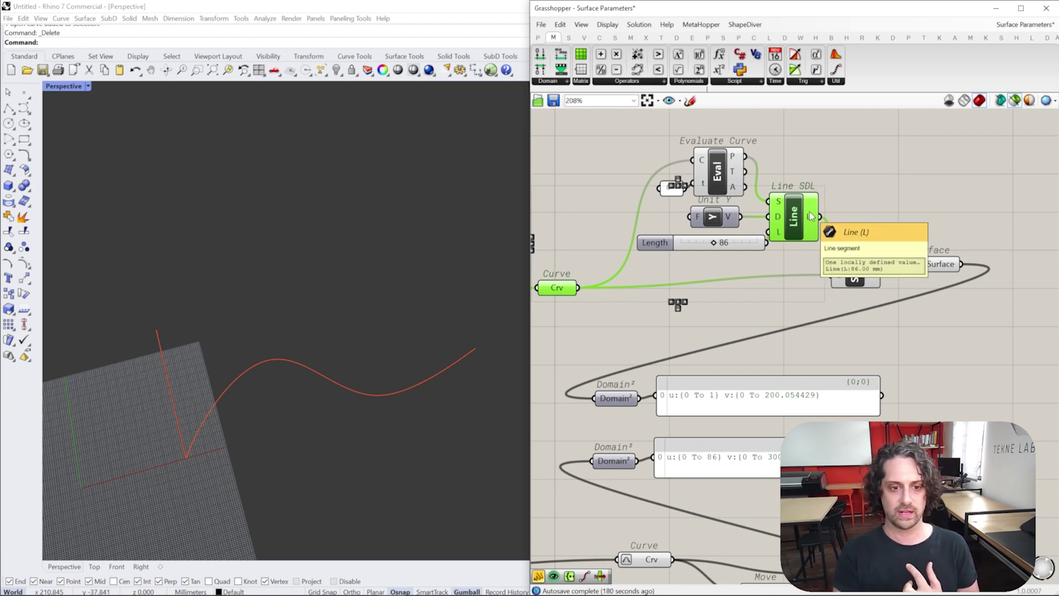
Turn off Reparameterize on the REV Surface parameter.
{"action": "scroll", "coordinate": [809, 210], "scroll_direction": "down", "scroll_amount": 3}
{"action": "right_click_drag", "start_coordinate": [820, 372], "coordinate": [801, 112]}
{"action": "scroll", "coordinate": [816, 321], "scroll_direction": "up", "scroll_amount": 3}
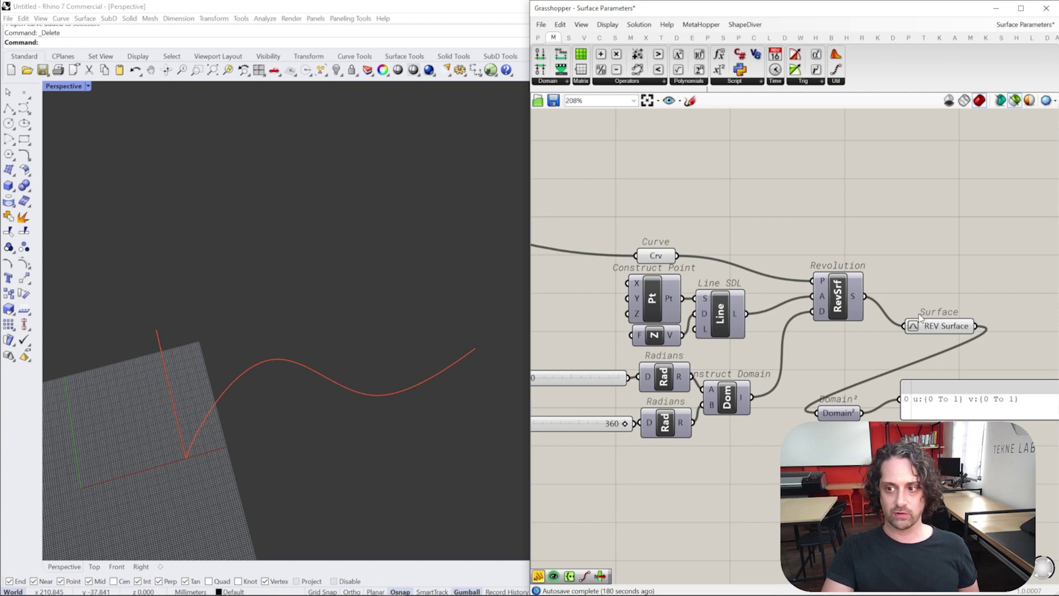
{"action": "right_click", "coordinate": [933, 324]}
{"action": "left_click", "coordinate": [960, 444]}
Preview the revolution's profile curve together with the Revolution surface in the Rhino viewport.
{"action": "left_click", "coordinate": [651, 256]}
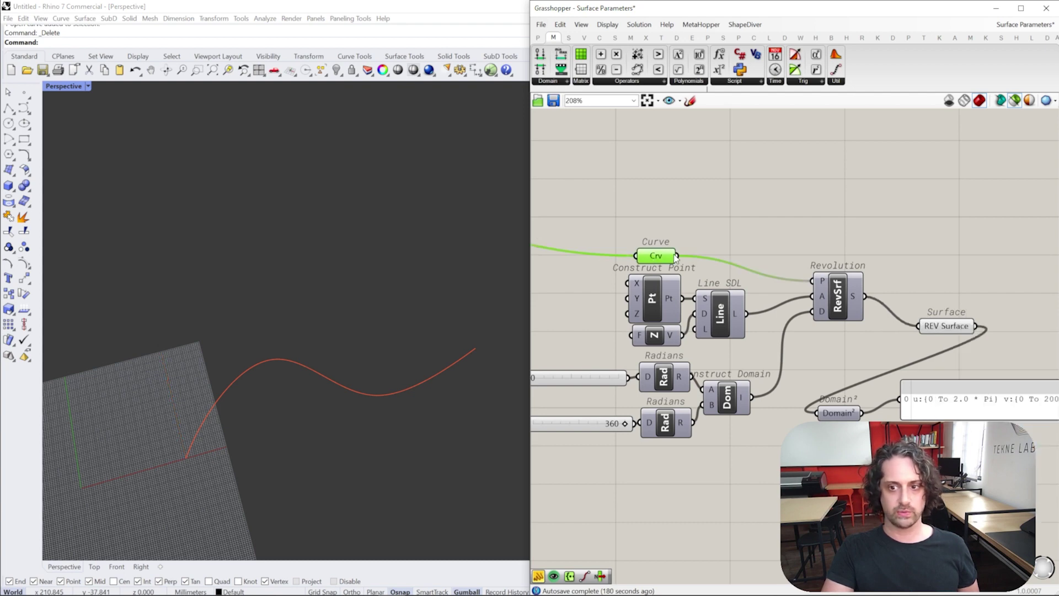
{"action": "scroll", "coordinate": [872, 328], "scroll_direction": "down", "scroll_amount": 3}
{"action": "left_click", "coordinate": [856, 307], "text": "shift"}
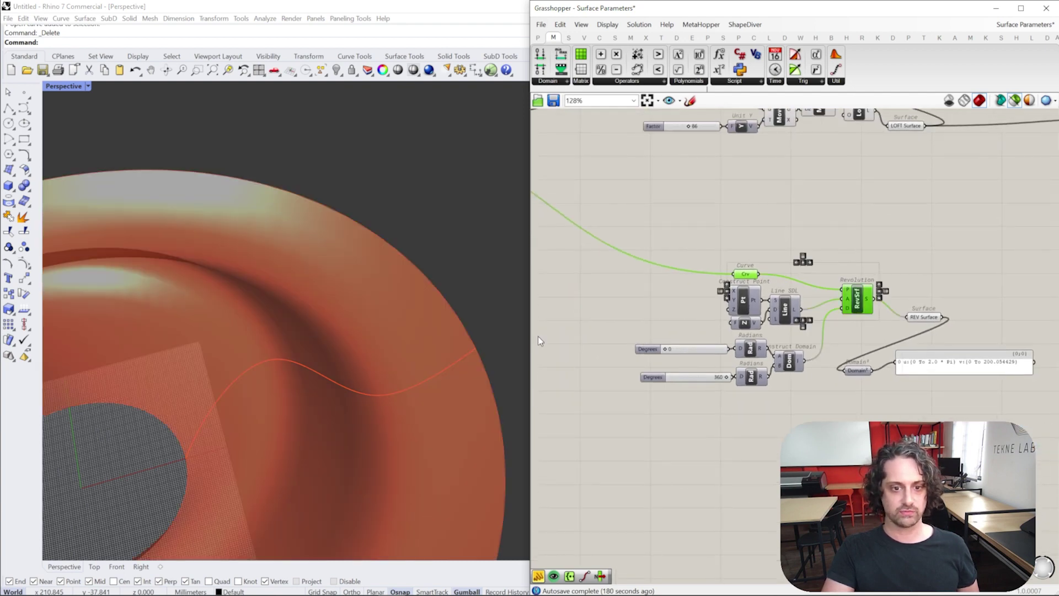
{"action": "scroll", "coordinate": [335, 292], "scroll_direction": "down", "scroll_amount": 6}
{"action": "right_click_drag", "start_coordinate": [335, 292], "coordinate": [364, 333]}
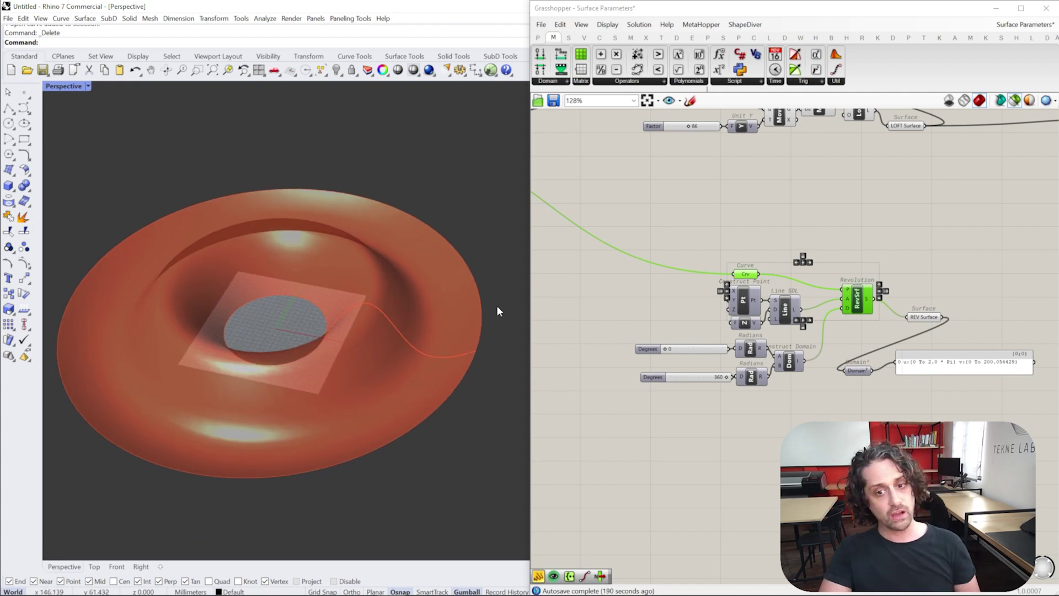
Set the revolution's end angle to 250 degrees and its start angle to 92 degrees.
{"action": "scroll", "coordinate": [712, 389], "scroll_direction": "up", "scroll_amount": 4}
{"action": "left_click_drag", "start_coordinate": [739, 363], "coordinate": [704, 364]}
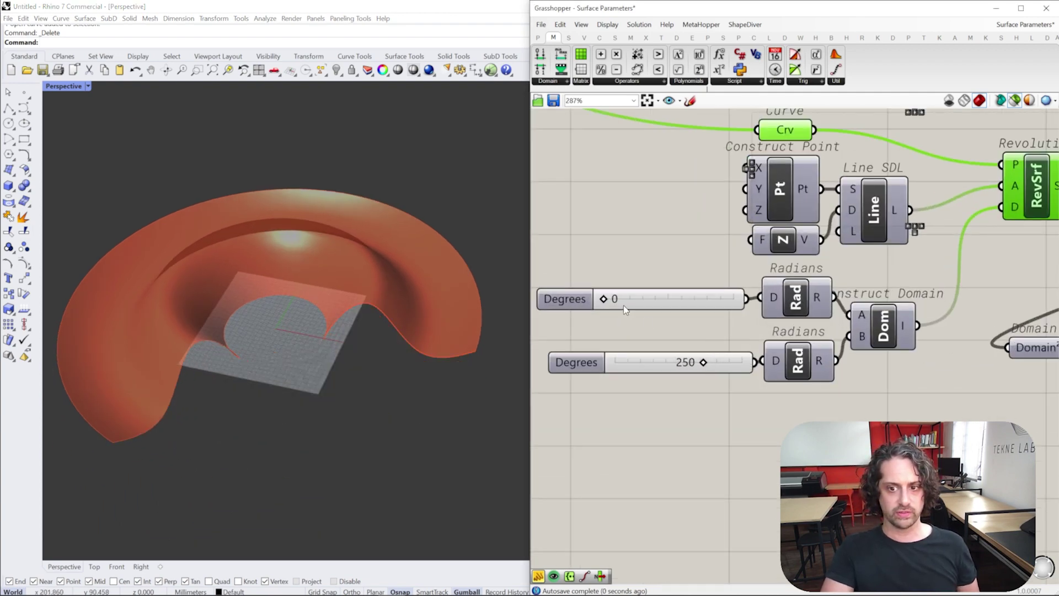
{"action": "left_click_drag", "start_coordinate": [603, 299], "coordinate": [636, 299]}
{"action": "scroll", "coordinate": [800, 288], "scroll_direction": "down", "scroll_amount": 3}
{"action": "right_click_drag", "start_coordinate": [799, 289], "coordinate": [784, 290]}
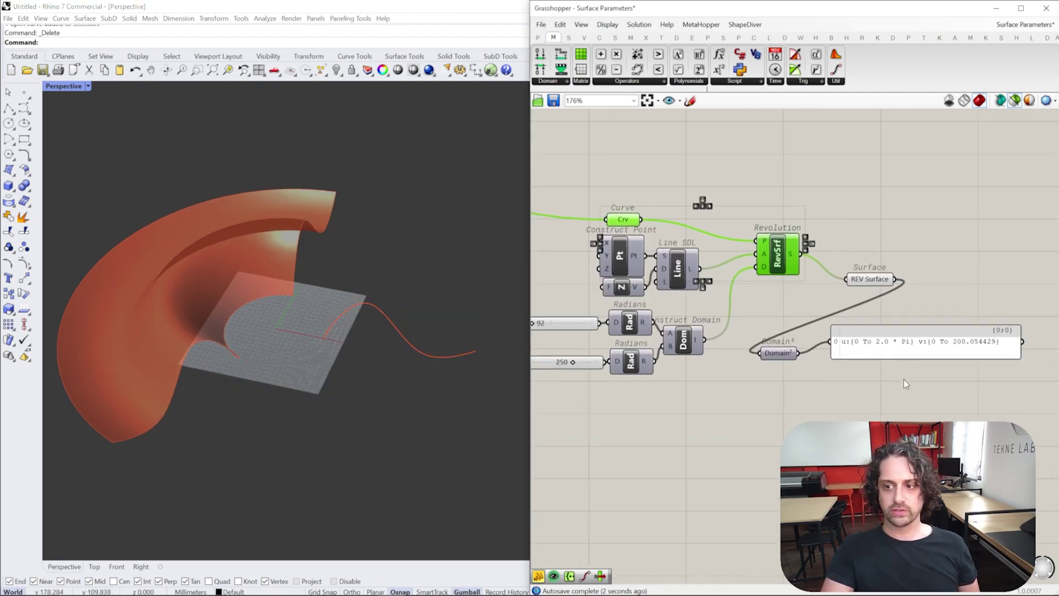
Move the REV Surface's Domain² component and panel below the Radians components, and preview the Revolution on its own.
{"action": "left_click_drag", "start_coordinate": [908, 388], "coordinate": [764, 328]}
{"action": "left_click_drag", "start_coordinate": [860, 342], "coordinate": [663, 403]}
{"action": "right_click_drag", "start_coordinate": [663, 403], "coordinate": [775, 401]}
{"action": "scroll", "coordinate": [893, 249], "scroll_direction": "up", "scroll_amount": 1}
{"action": "left_click", "coordinate": [894, 252]}
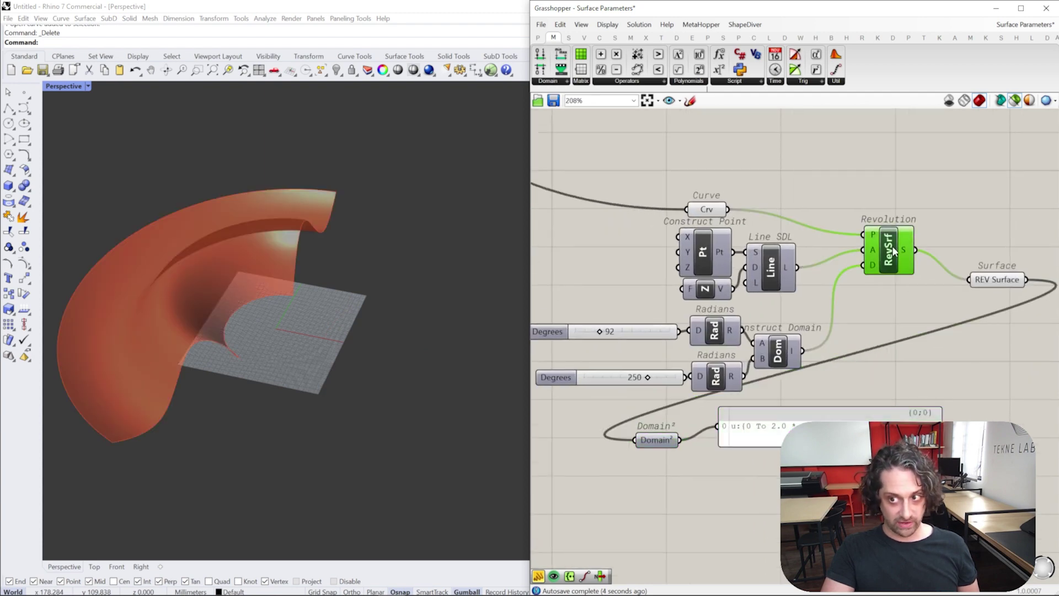
{"action": "scroll", "coordinate": [784, 330], "scroll_direction": "up", "scroll_amount": 1}
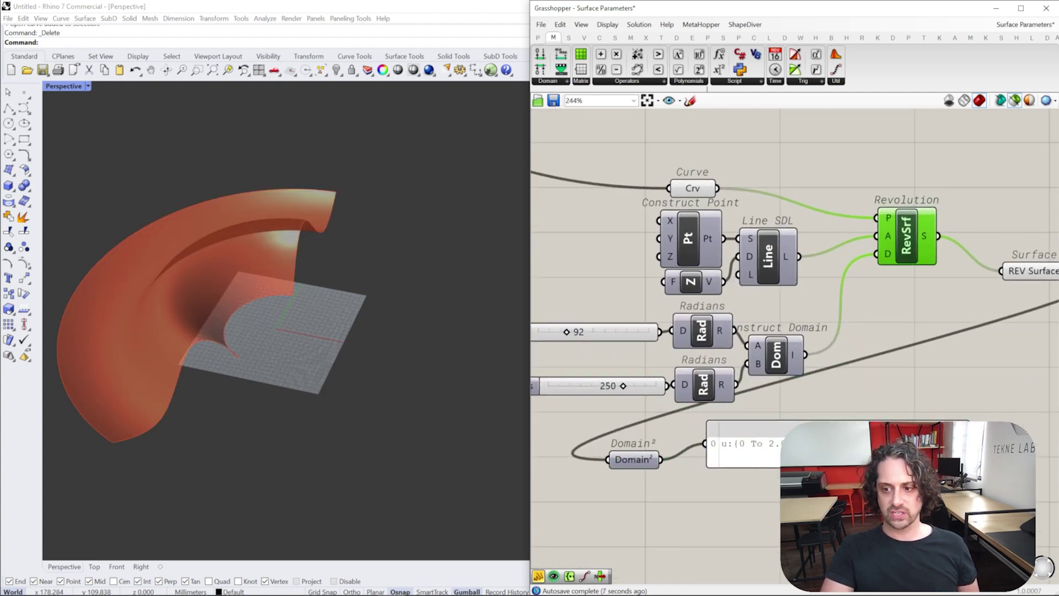
Set the revolution's start angle to 0 degrees and its end angle to 82 degrees.
{"action": "right_click_drag", "start_coordinate": [1027, 377], "coordinate": [1033, 384]}
{"action": "scroll", "coordinate": [837, 421], "scroll_direction": "down", "scroll_amount": 5}
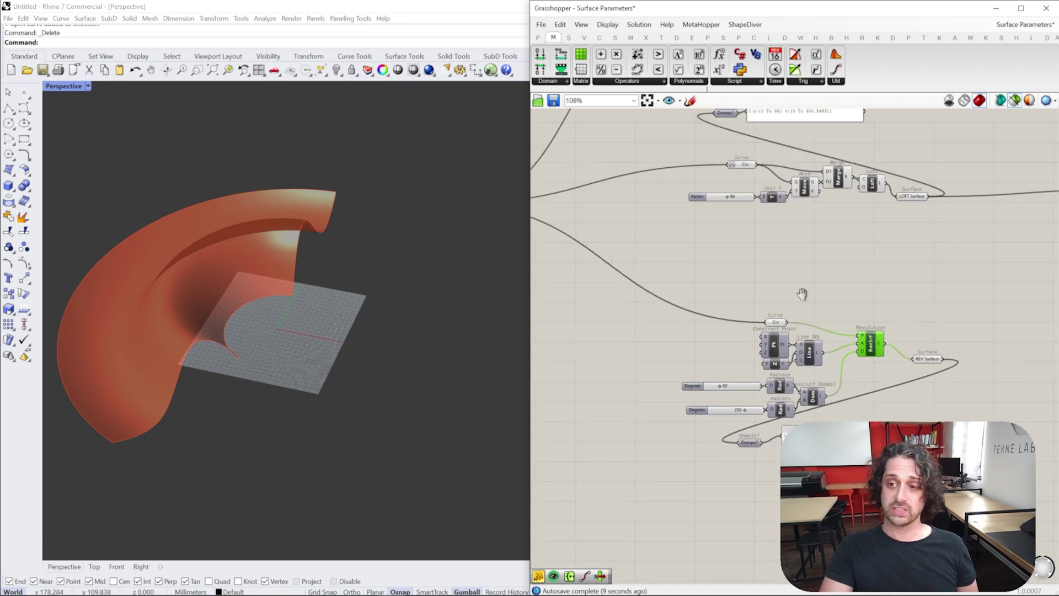
{"action": "right_click_drag", "start_coordinate": [801, 293], "coordinate": [756, 458]}
{"action": "scroll", "coordinate": [747, 242], "scroll_direction": "up", "scroll_amount": 3}
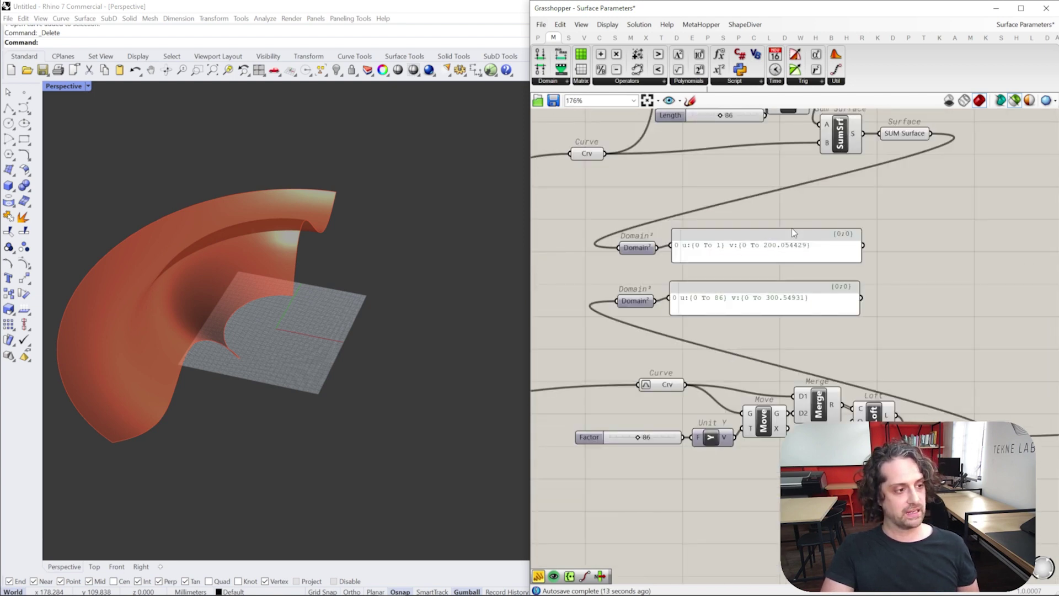
{"action": "scroll", "coordinate": [792, 241], "scroll_direction": "down", "scroll_amount": 1}
{"action": "right_click_drag", "start_coordinate": [792, 414], "coordinate": [783, 165]}
{"action": "scroll", "coordinate": [783, 165], "scroll_direction": "up", "scroll_amount": 3}
{"action": "left_click_drag", "start_coordinate": [660, 394], "coordinate": [627, 388]}
{"action": "left_click_drag", "start_coordinate": [604, 339], "coordinate": [575, 339]}
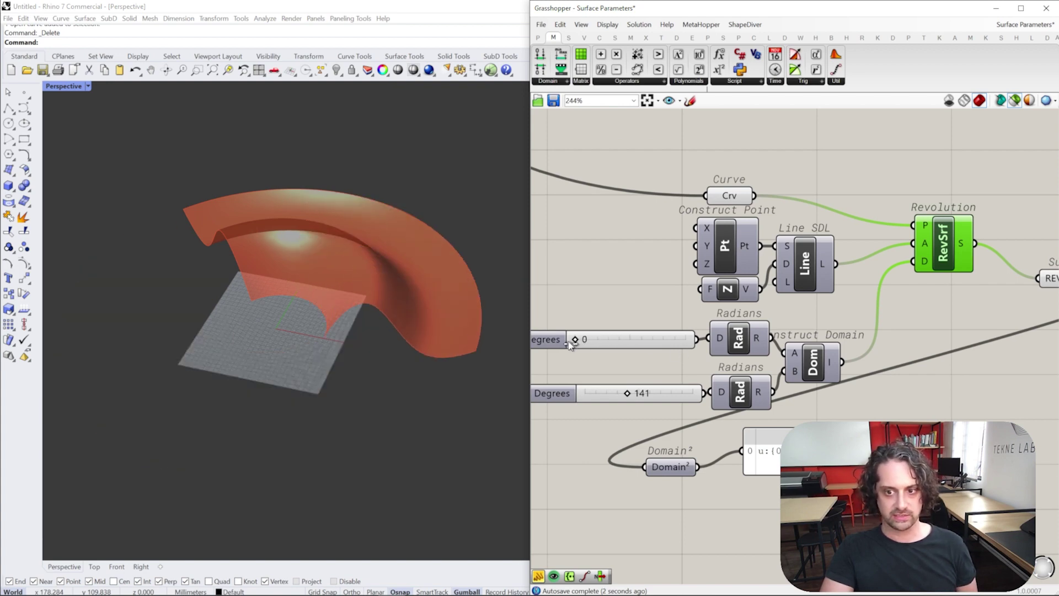
{"action": "mouse_move", "coordinate": [628, 393]}
{"action": "left_mouse_down"}
{"action": "mouse_move", "coordinate": [650, 394]}
{"action": "mouse_move", "coordinate": [609, 393]}
{"action": "left_mouse_up"}
Inspect the revolution's domain panel beside the other surface branches, and preview the REV Surface parameter.
{"action": "right_click_drag", "start_coordinate": [865, 427], "coordinate": [794, 423]}
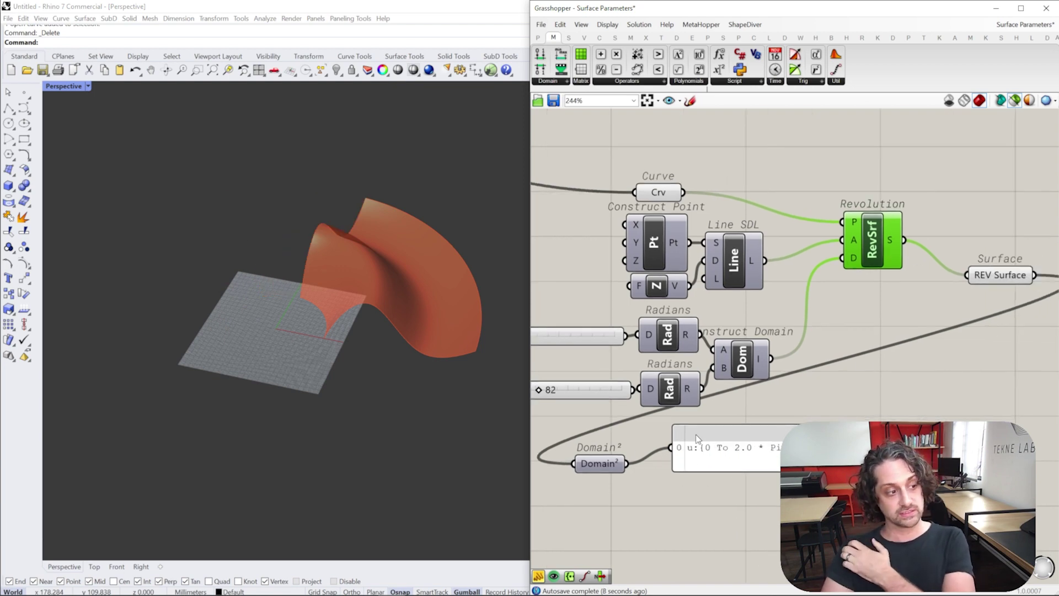
{"action": "right_click_drag", "start_coordinate": [861, 324], "coordinate": [862, 336]}
{"action": "scroll", "coordinate": [794, 354], "scroll_direction": "down", "scroll_amount": 2}
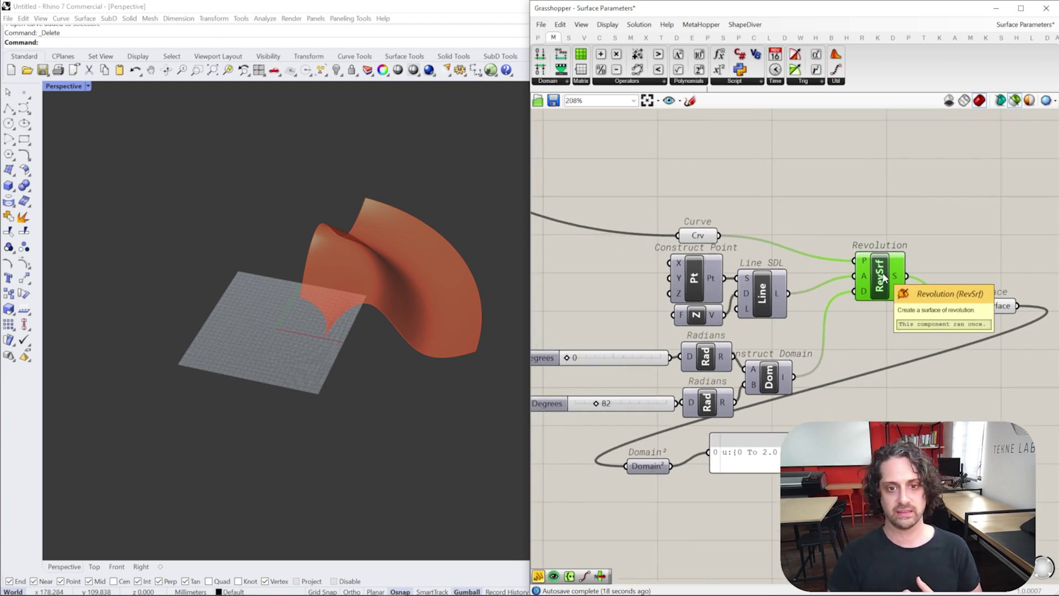
{"action": "scroll", "coordinate": [882, 276], "scroll_direction": "down", "scroll_amount": 5}
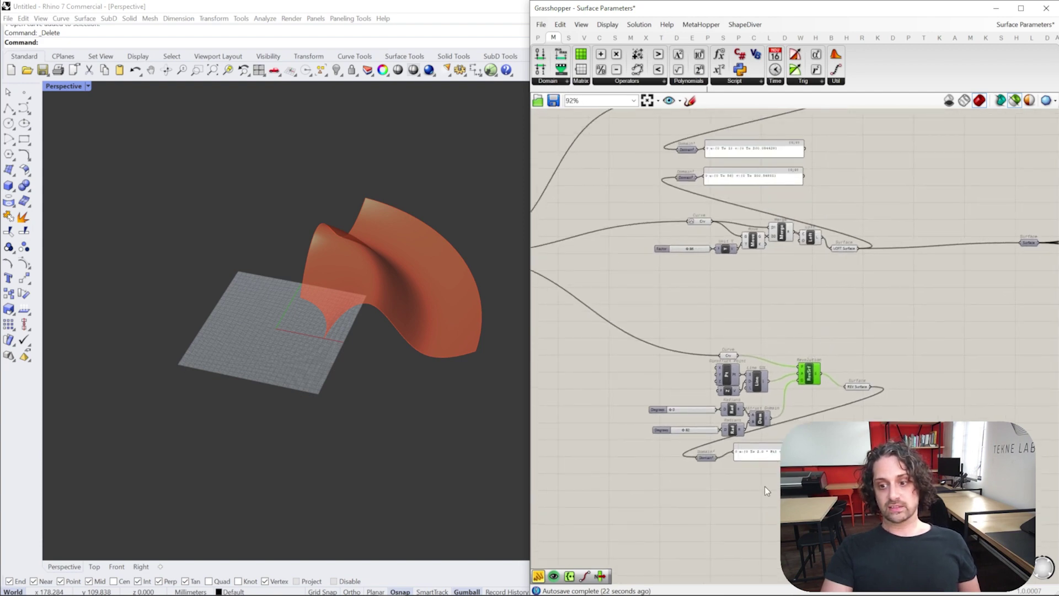
{"action": "left_click_drag", "start_coordinate": [783, 499], "coordinate": [696, 453]}
{"action": "right_click_drag", "start_coordinate": [771, 439], "coordinate": [748, 487]}
{"action": "left_click", "coordinate": [822, 425]}
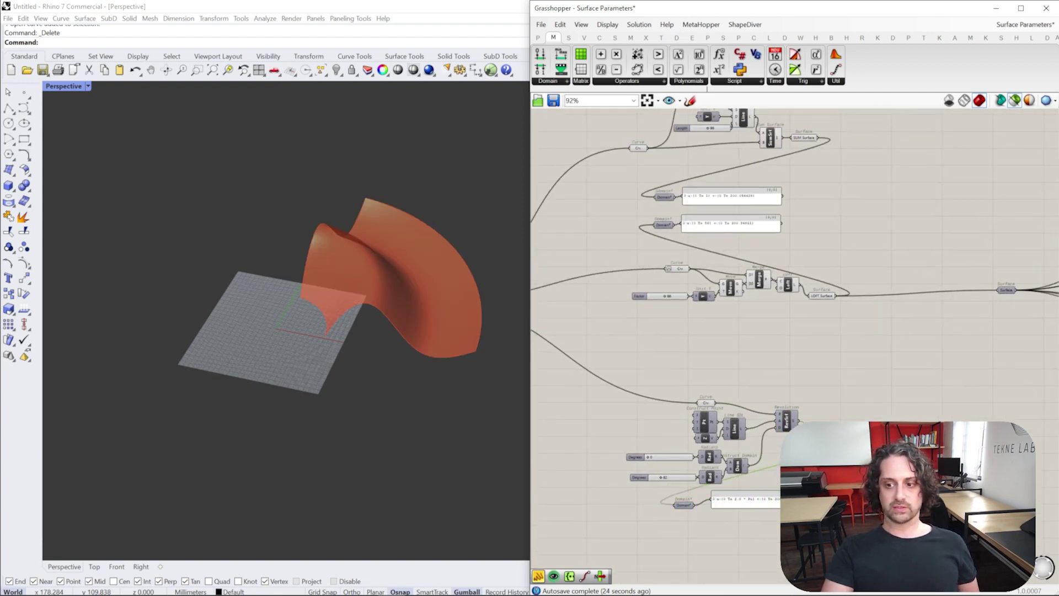
Move the SUM Surface's Domain² component and panel beside that parameter, and the loft's Domain² pair just below the LOFT Surface parameter.
{"action": "right_click_drag", "start_coordinate": [849, 315], "coordinate": [815, 374]}
{"action": "left_click_drag", "start_coordinate": [719, 241], "coordinate": [852, 173]}
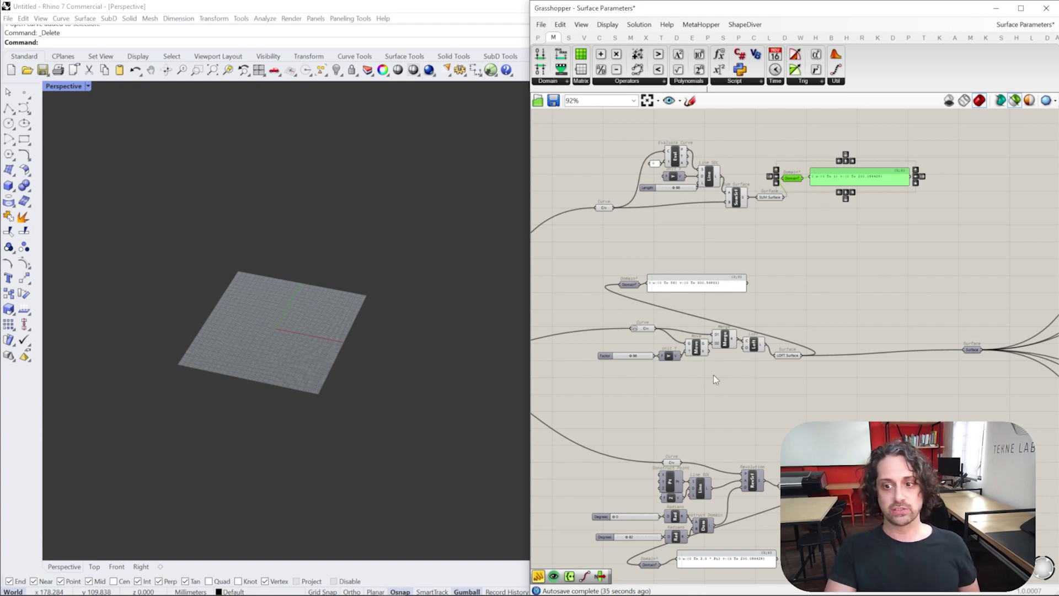
{"action": "left_click", "coordinate": [765, 256]}
{"action": "left_click", "coordinate": [661, 275]}
{"action": "left_click_drag", "start_coordinate": [736, 257], "coordinate": [819, 388]}
{"action": "right_click_drag", "start_coordinate": [848, 304], "coordinate": [697, 287]}
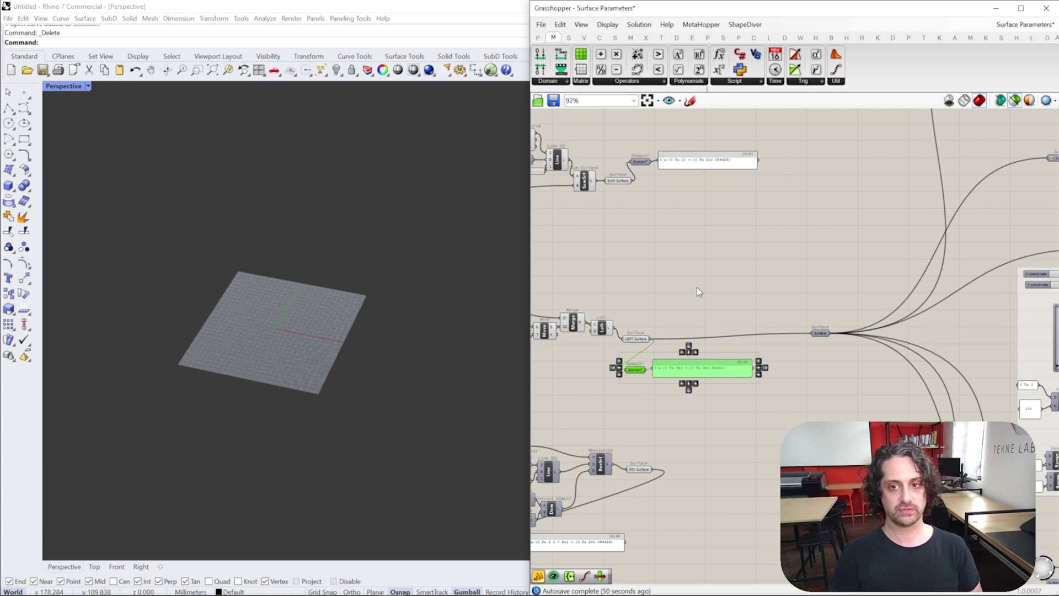
{"action": "right_click_drag", "start_coordinate": [710, 268], "coordinate": [698, 265]}
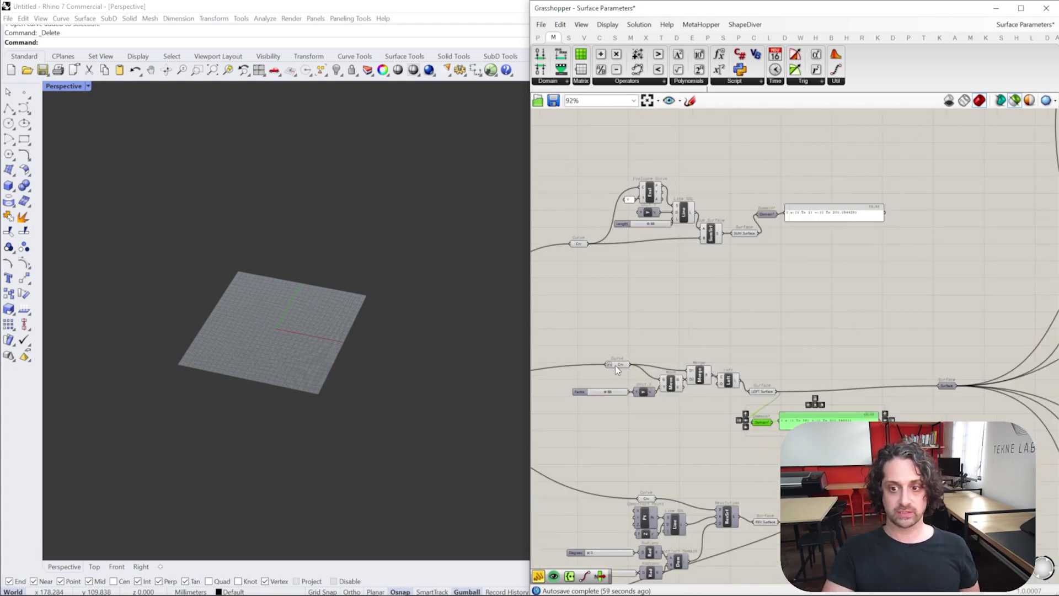
Preview the loft branch's base curve and view it from a low angle in the Rhino viewport.
{"action": "left_click", "coordinate": [616, 365]}
{"action": "right_click_drag", "start_coordinate": [278, 299], "coordinate": [353, 319]}
{"action": "scroll", "coordinate": [419, 339], "scroll_direction": "up", "scroll_amount": 6}
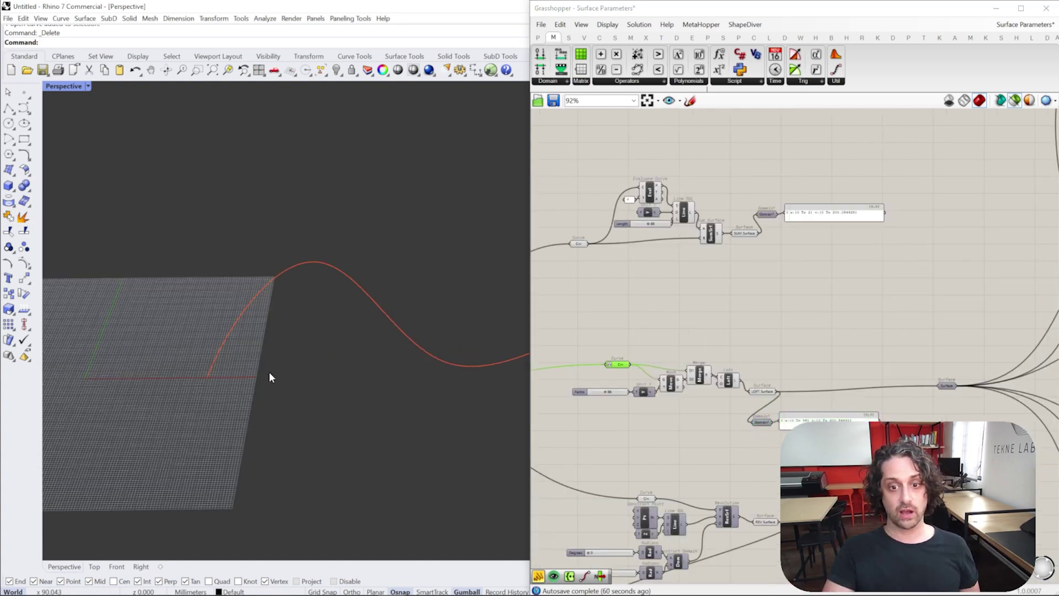
{"action": "right_click_drag", "start_coordinate": [208, 383], "coordinate": [165, 375], "text": "shift"}
{"action": "scroll", "coordinate": [182, 356], "scroll_direction": "down", "scroll_amount": 4}
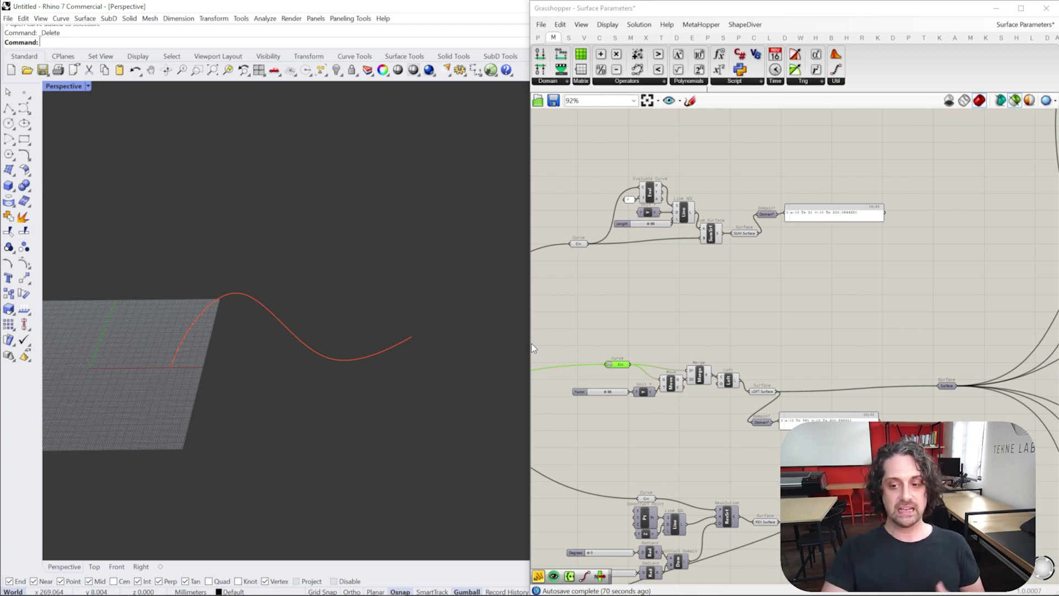
Turn on Reparameterize on the Loft Surface parameter that feeds Dimensions, Domain² and Deconstruct Brep.
{"action": "right_click_drag", "start_coordinate": [909, 312], "coordinate": [645, 302]}
{"action": "right_click_drag", "start_coordinate": [767, 298], "coordinate": [551, 513]}
{"action": "scroll", "coordinate": [764, 232], "scroll_direction": "up", "scroll_amount": 5}
{"action": "scroll", "coordinate": [764, 231], "scroll_direction": "down", "scroll_amount": 2}
{"action": "right_click_drag", "start_coordinate": [666, 233], "coordinate": [638, 251]}
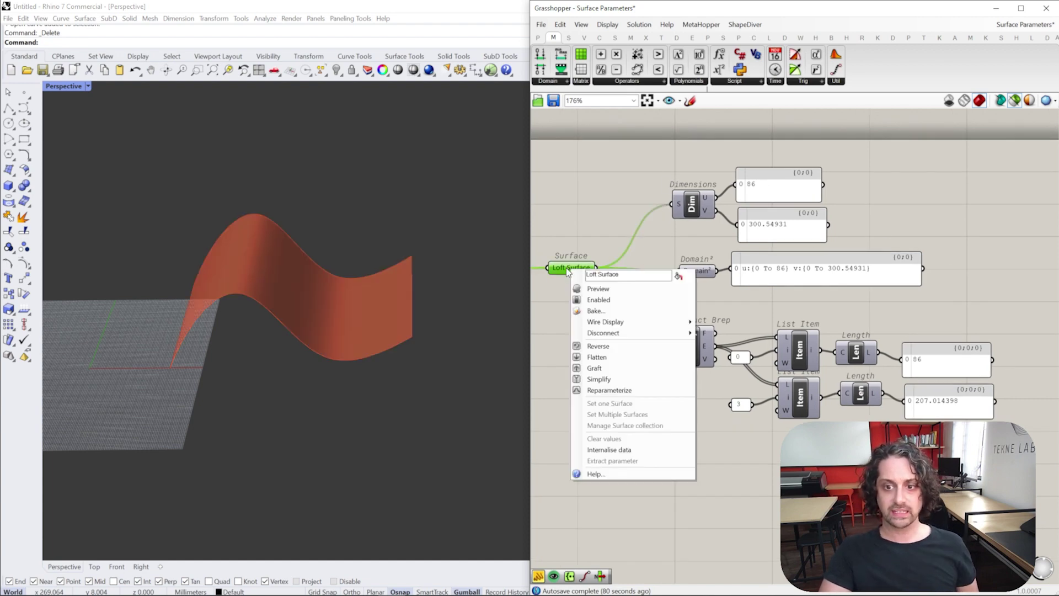
{"action": "left_click", "coordinate": [598, 389]}
{"action": "right_click_drag", "start_coordinate": [598, 389], "coordinate": [628, 396]}
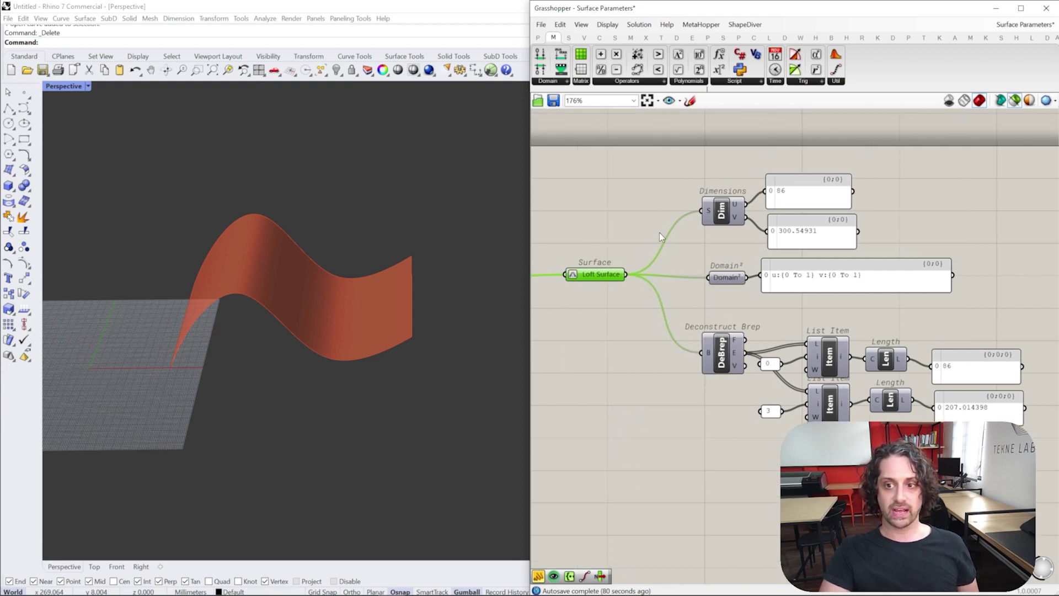
Move the Dimensions component and its two panels slightly up, away from the Domain² component.
{"action": "left_click_drag", "start_coordinate": [942, 178], "coordinate": [724, 243]}
{"action": "right_click_drag", "start_coordinate": [724, 243], "coordinate": [688, 260]}
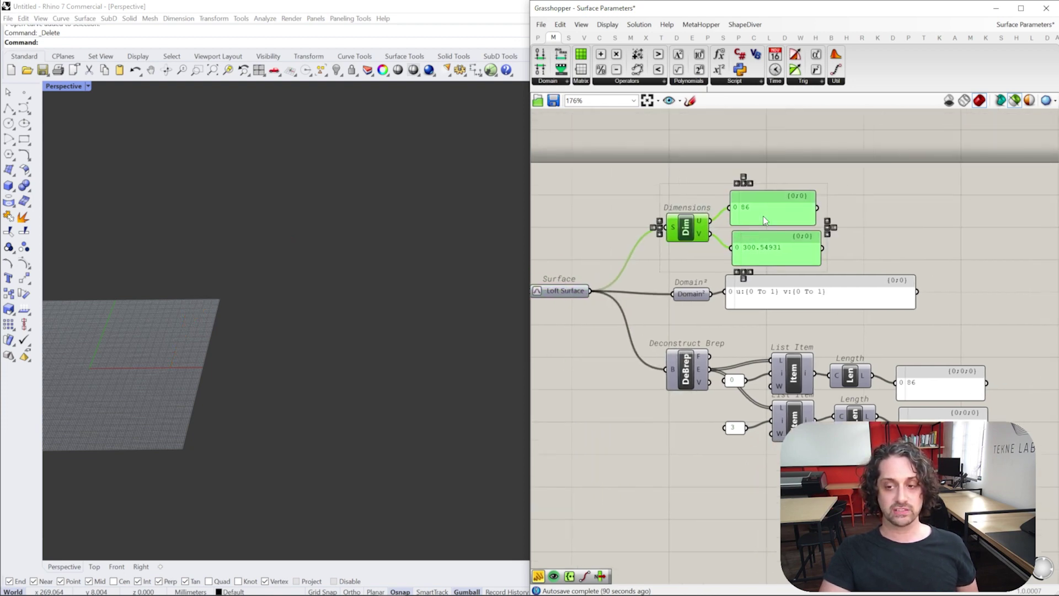
{"action": "left_click_drag", "start_coordinate": [758, 218], "coordinate": [769, 193]}
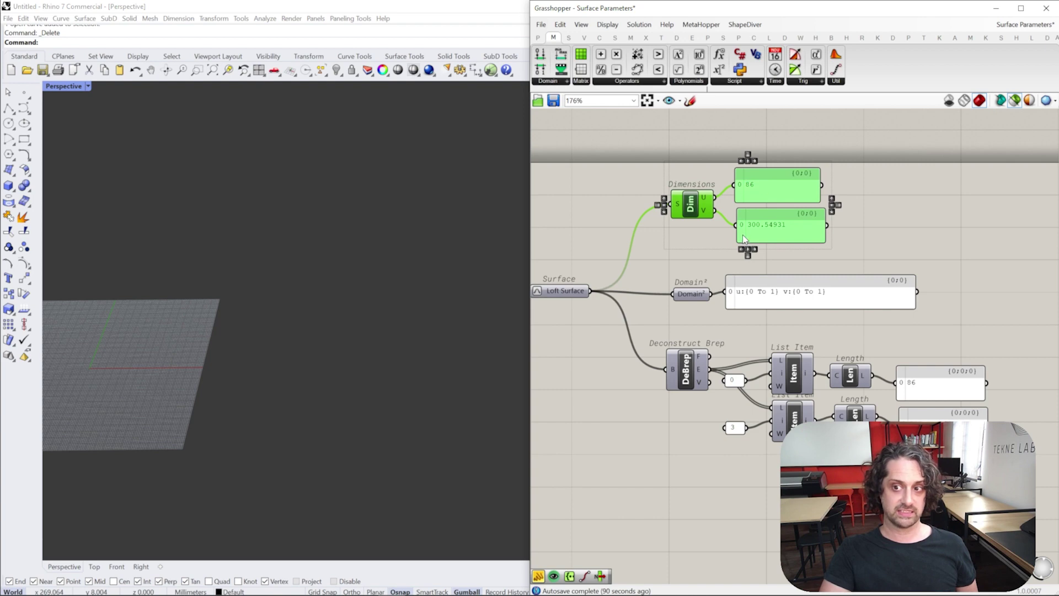
Examine the Loft Surface's U and V domain panel, and highlight the Deconstruct Brep edge-length group for comparison.
{"action": "left_click", "coordinate": [786, 296]}
{"action": "mouse_move", "coordinate": [786, 296]}
{"action": "left_mouse_down"}
{"action": "mouse_move", "coordinate": [802, 293]}
{"action": "mouse_move", "coordinate": [775, 297]}
{"action": "left_mouse_up"}
{"action": "scroll", "coordinate": [775, 297], "scroll_direction": "up", "scroll_amount": 5}
{"action": "scroll", "coordinate": [683, 286], "scroll_direction": "down", "scroll_amount": 1}
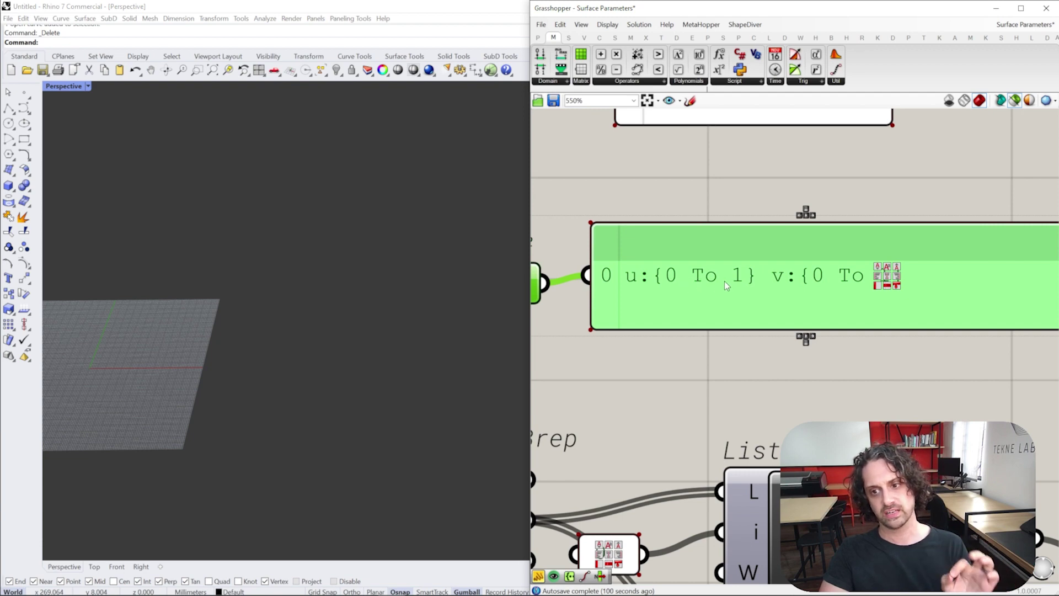
{"action": "scroll", "coordinate": [829, 275], "scroll_direction": "down", "scroll_amount": 3}
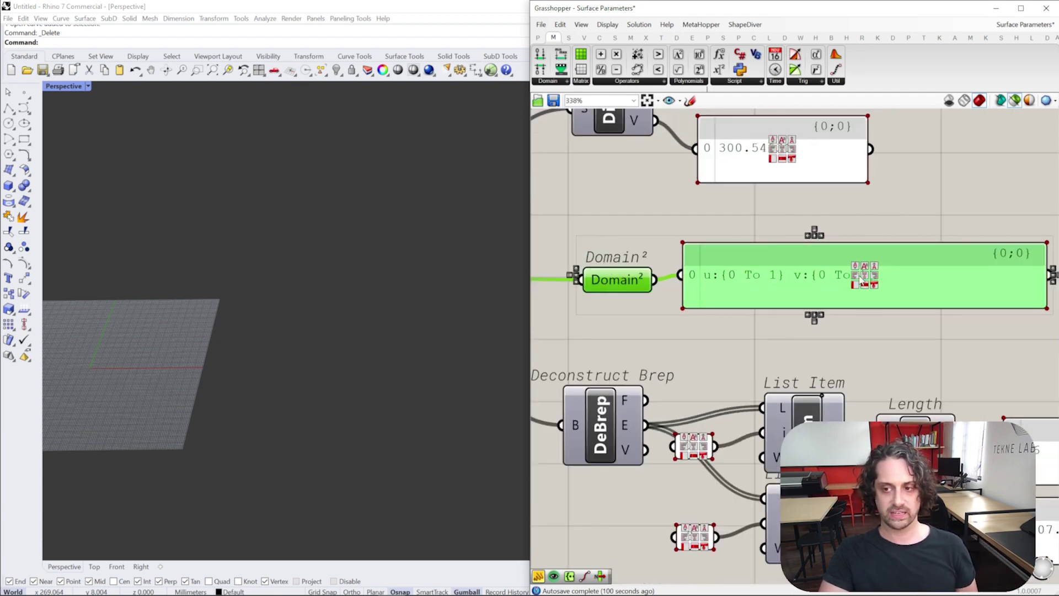
{"action": "scroll", "coordinate": [860, 275], "scroll_direction": "down", "scroll_amount": 4}
{"action": "left_click_drag", "start_coordinate": [976, 464], "coordinate": [691, 356]}
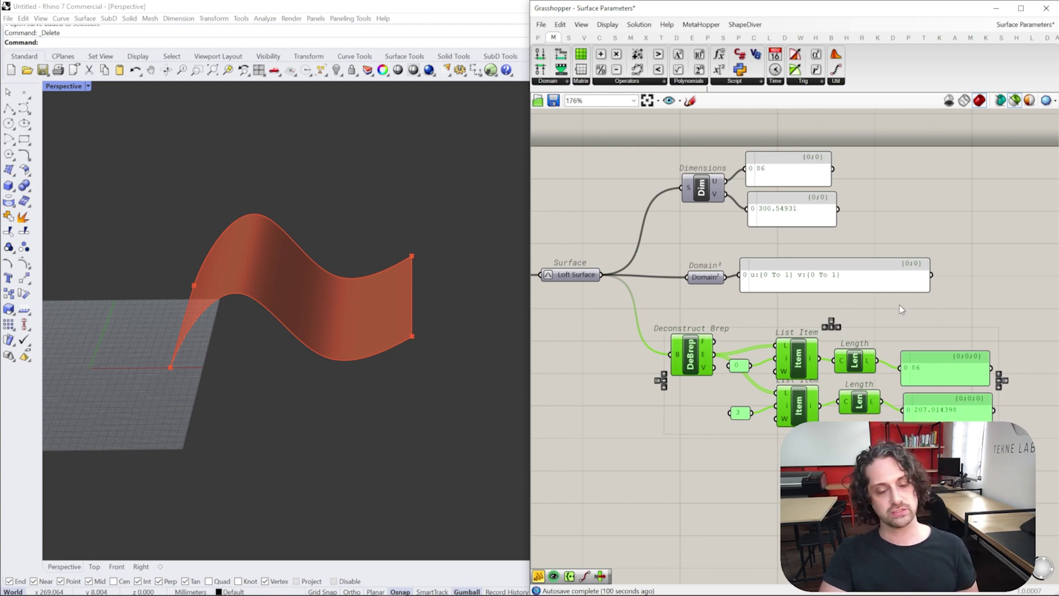
{"action": "left_click_drag", "start_coordinate": [987, 250], "coordinate": [693, 284]}
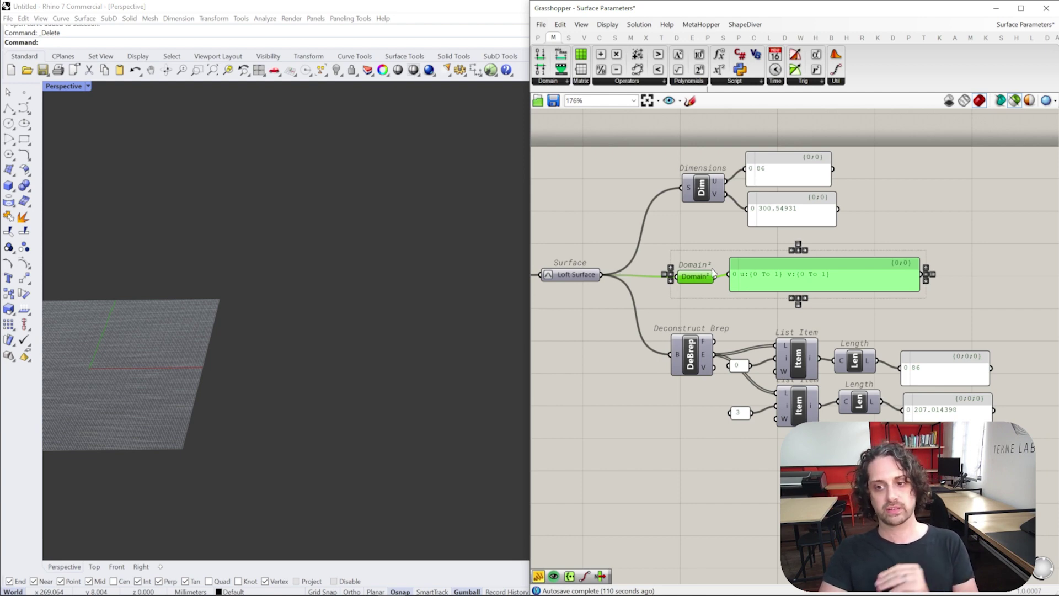
Return to the sum, loft and revolution branches, and preview the LOFT Surface parameter in the Rhino viewport.
{"action": "scroll", "coordinate": [699, 279], "scroll_direction": "down", "scroll_amount": 4}
{"action": "right_click_drag", "start_coordinate": [652, 423], "coordinate": [756, 315]}
{"action": "right_click_drag", "start_coordinate": [656, 398], "coordinate": [966, 253]}
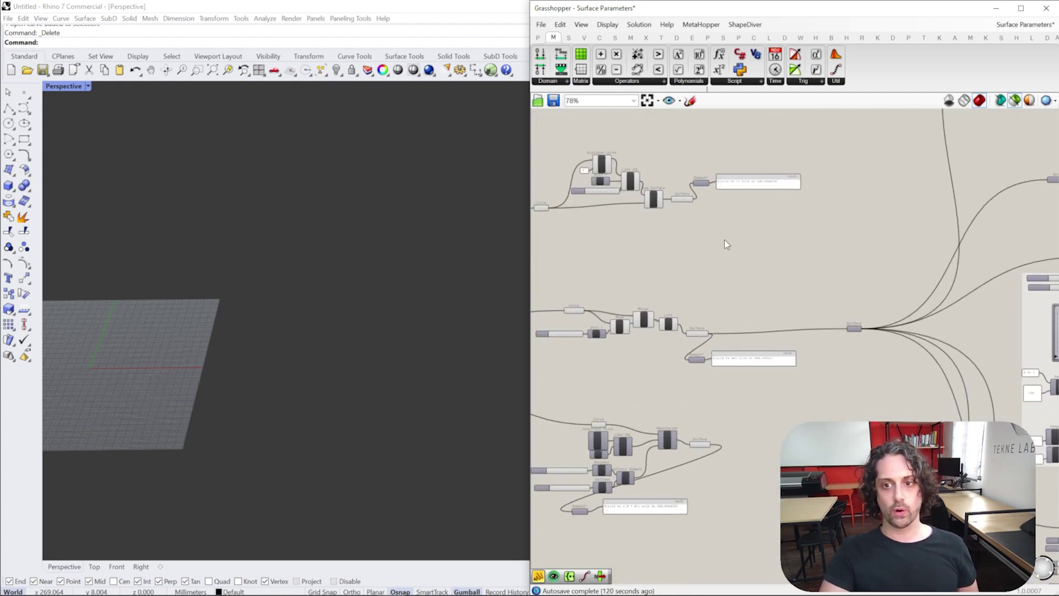
{"action": "right_click_drag", "start_coordinate": [677, 470], "coordinate": [764, 448]}
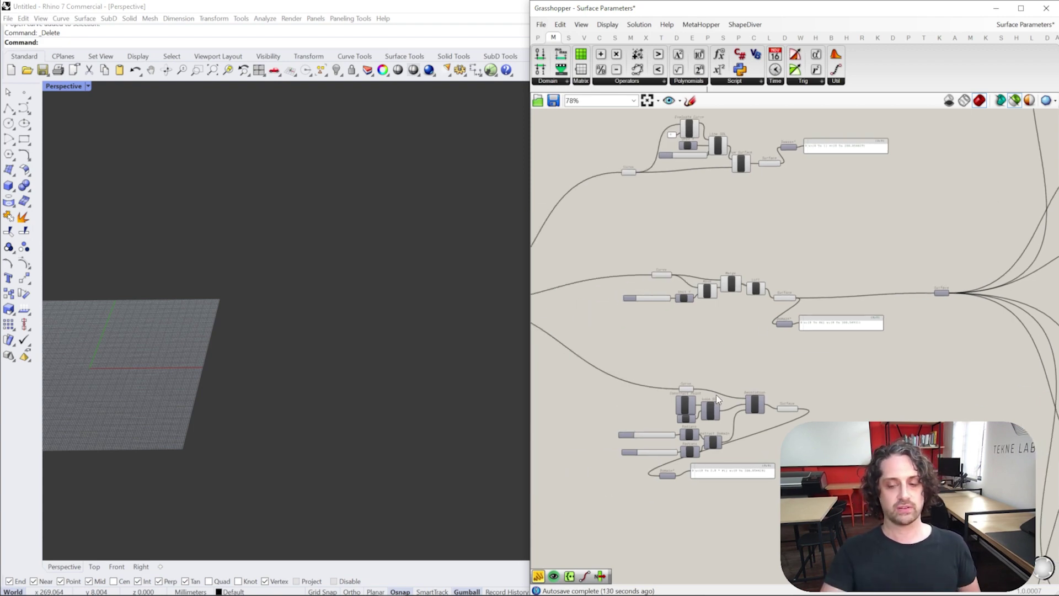
{"action": "right_click_drag", "start_coordinate": [908, 258], "coordinate": [687, 320]}
{"action": "right_click_drag", "start_coordinate": [889, 236], "coordinate": [709, 306]}
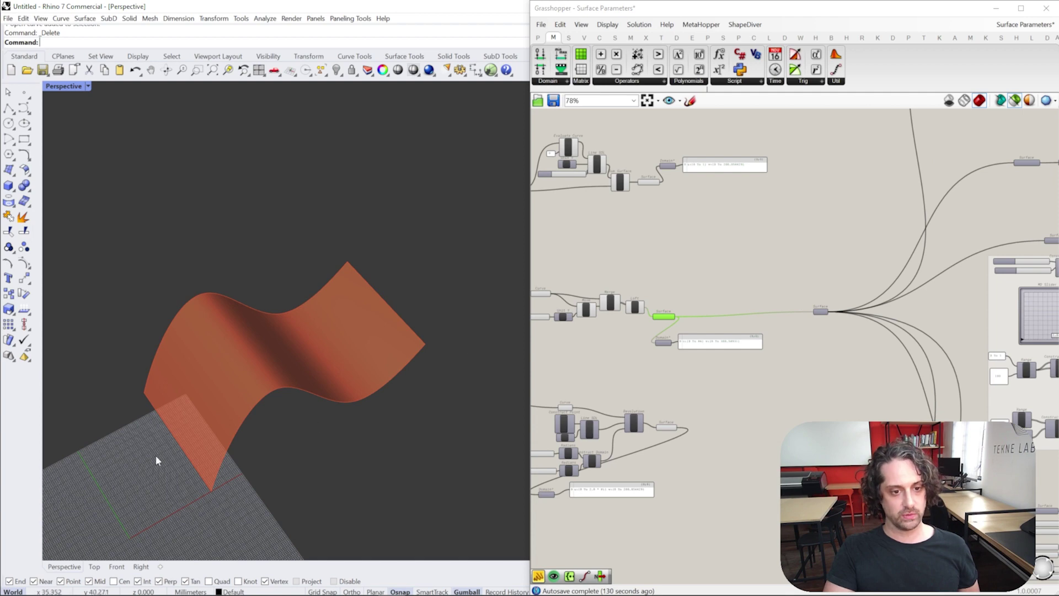
Select the Loft Surface parameter feeding Evaluate Surface to preview it in the Rhino viewport.
{"action": "right_click_drag", "start_coordinate": [411, 368], "coordinate": [342, 276]}
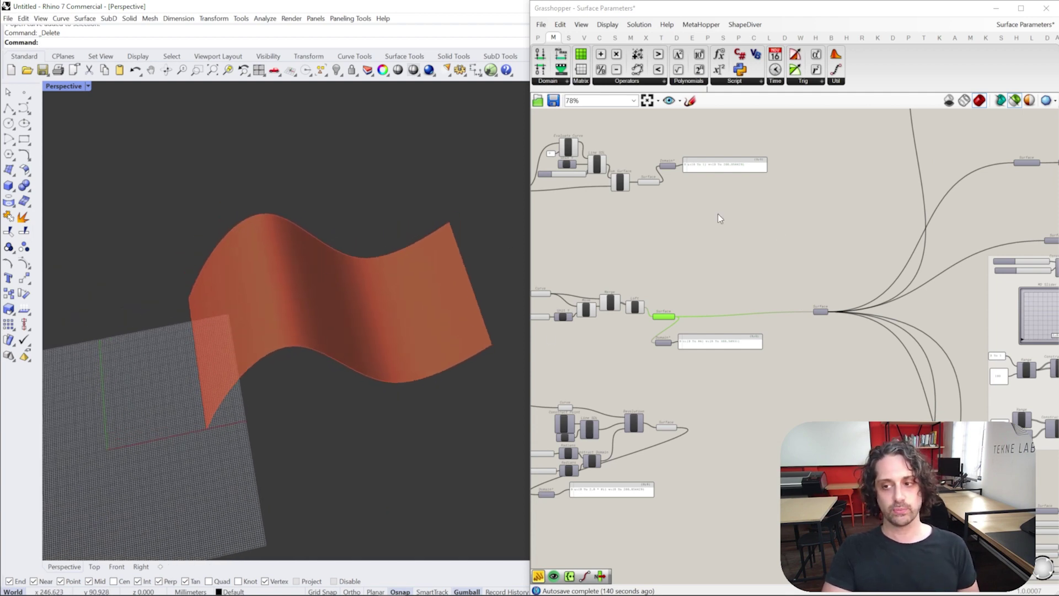
{"action": "right_click_drag", "start_coordinate": [937, 205], "coordinate": [684, 333]}
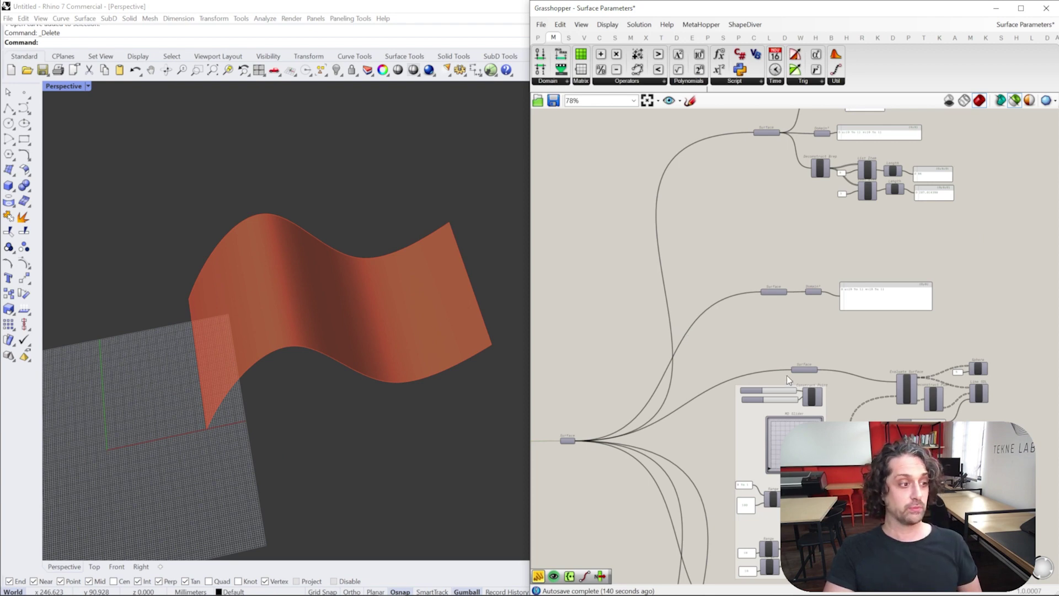
{"action": "scroll", "coordinate": [920, 467], "scroll_direction": "up", "scroll_amount": 4}
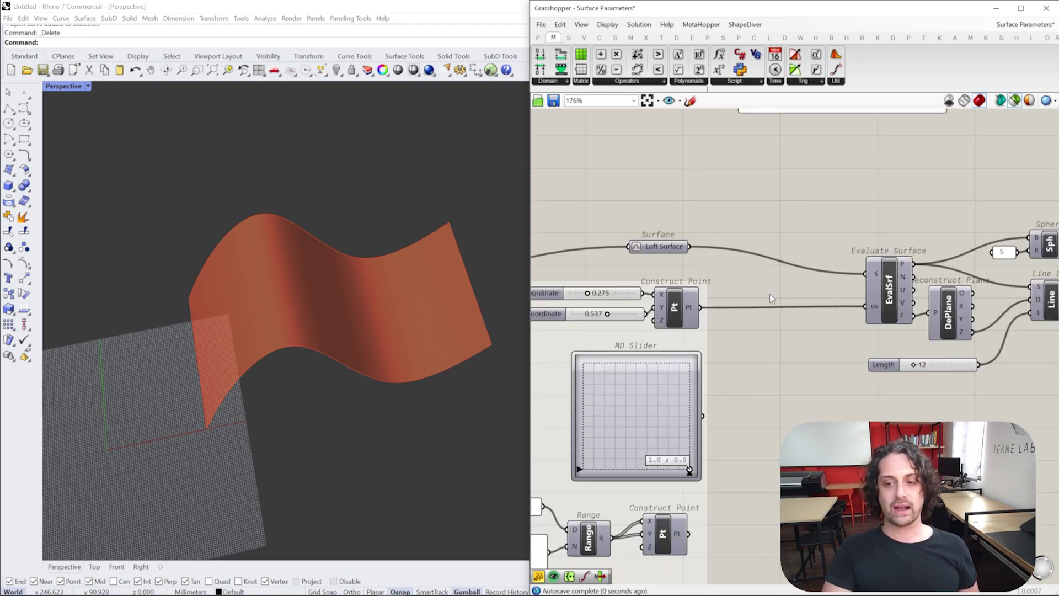
{"action": "right_click_drag", "start_coordinate": [684, 225], "coordinate": [795, 210]}
{"action": "left_click", "coordinate": [776, 234]}
{"action": "mouse_move", "coordinate": [713, 234]}
{"action": "right_mouse_down"}
{"action": "mouse_move", "coordinate": [844, 210]}
{"action": "mouse_move", "coordinate": [717, 231]}
{"action": "right_mouse_up"}
{"action": "scroll", "coordinate": [742, 240], "scroll_direction": "up", "scroll_amount": 3}
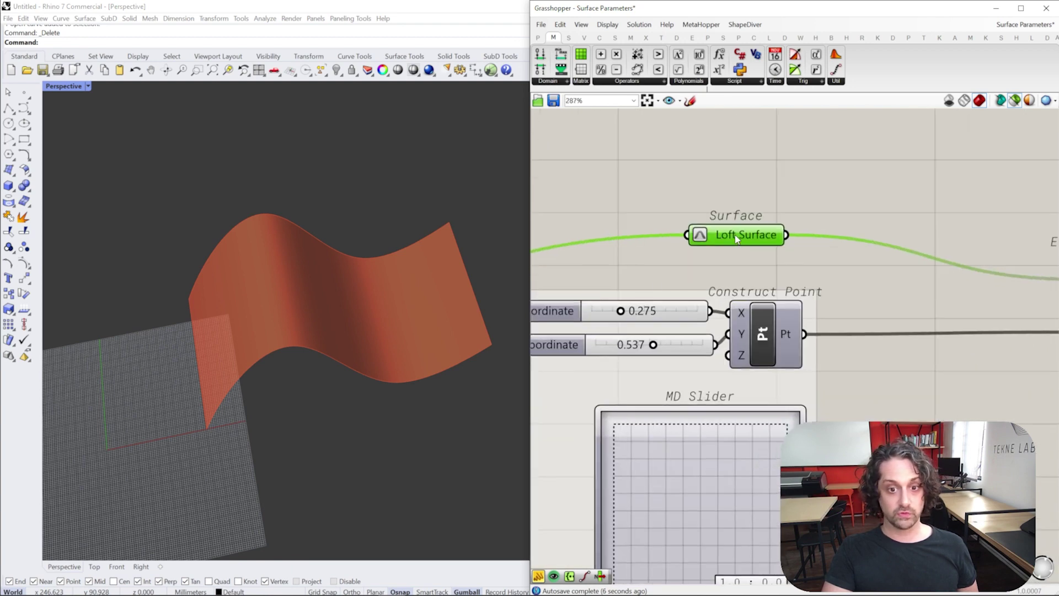
Trace the Loft Surface parameter back to the LOFT branch, and add Evaluate Surface to the previewed selection.
{"action": "scroll", "coordinate": [736, 238], "scroll_direction": "down", "scroll_amount": 6}
{"action": "scroll", "coordinate": [618, 310], "scroll_direction": "up", "scroll_amount": 4}
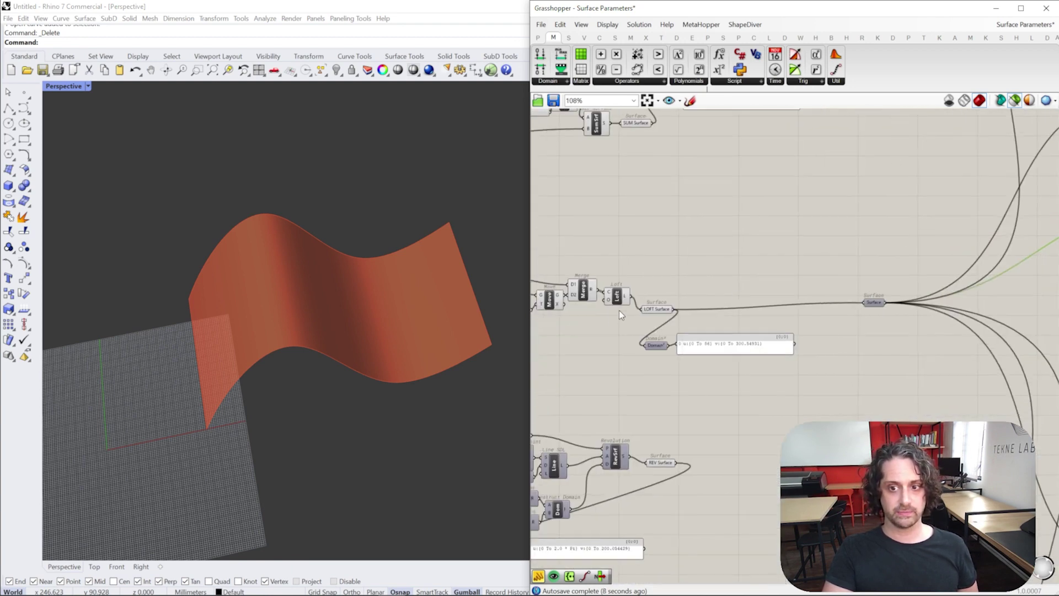
{"action": "right_click_drag", "start_coordinate": [915, 301], "coordinate": [637, 316]}
{"action": "right_click_drag", "start_coordinate": [901, 240], "coordinate": [627, 271]}
{"action": "scroll", "coordinate": [640, 259], "scroll_direction": "up", "scroll_amount": 3}
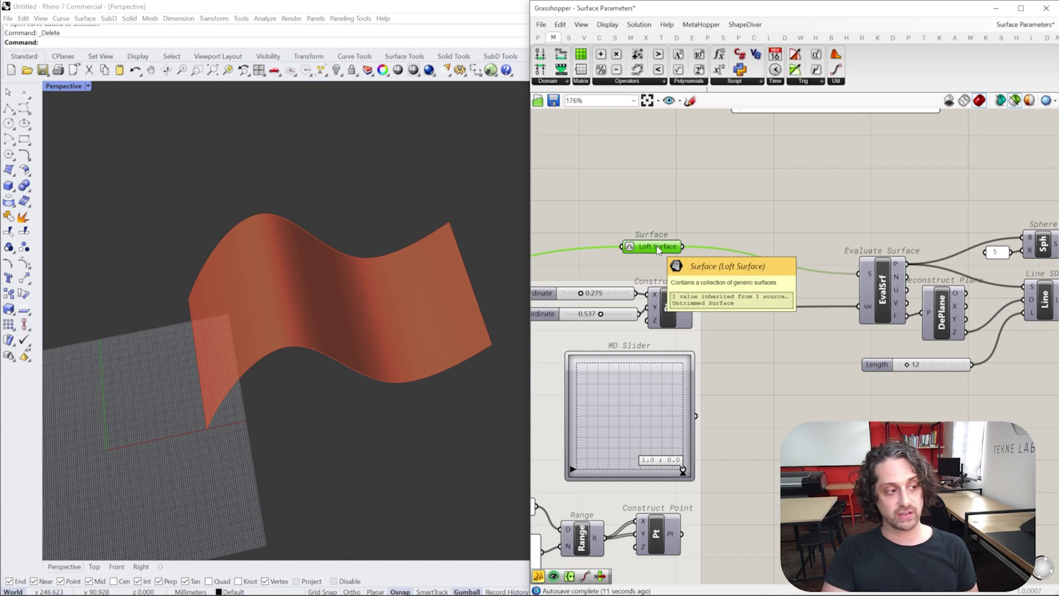
{"action": "right_click_drag", "start_coordinate": [776, 273], "coordinate": [818, 284]}
{"action": "left_click", "coordinate": [932, 292]}
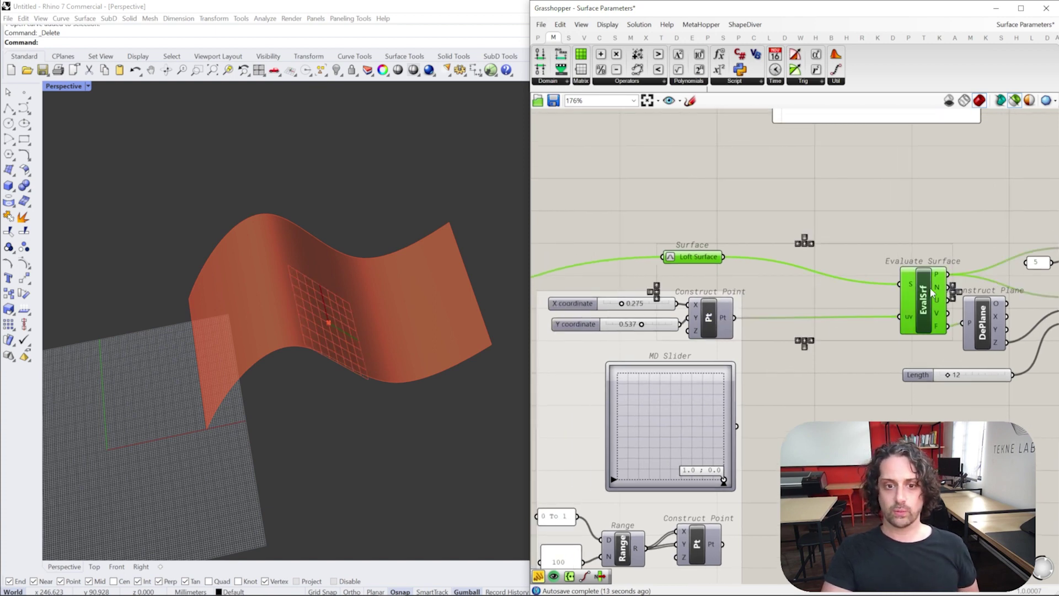
Preview Evaluate Surface, Deconstruct Plane, Sphere and Line SDL together with the Loft Surface parameter.
{"action": "right_click_drag", "start_coordinate": [931, 293], "coordinate": [728, 297]}
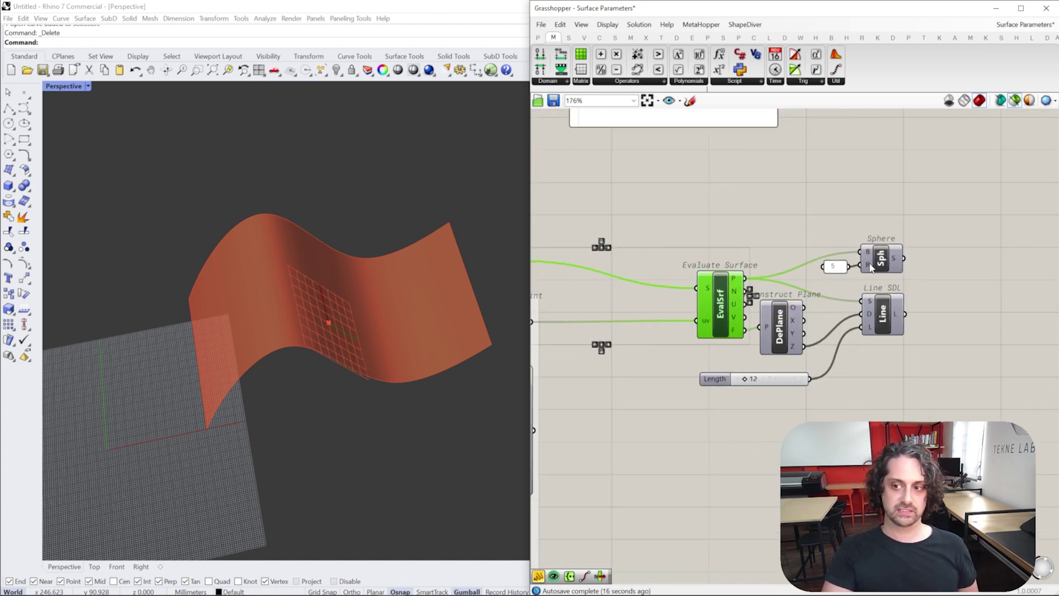
{"action": "mouse_move", "coordinate": [705, 324]}
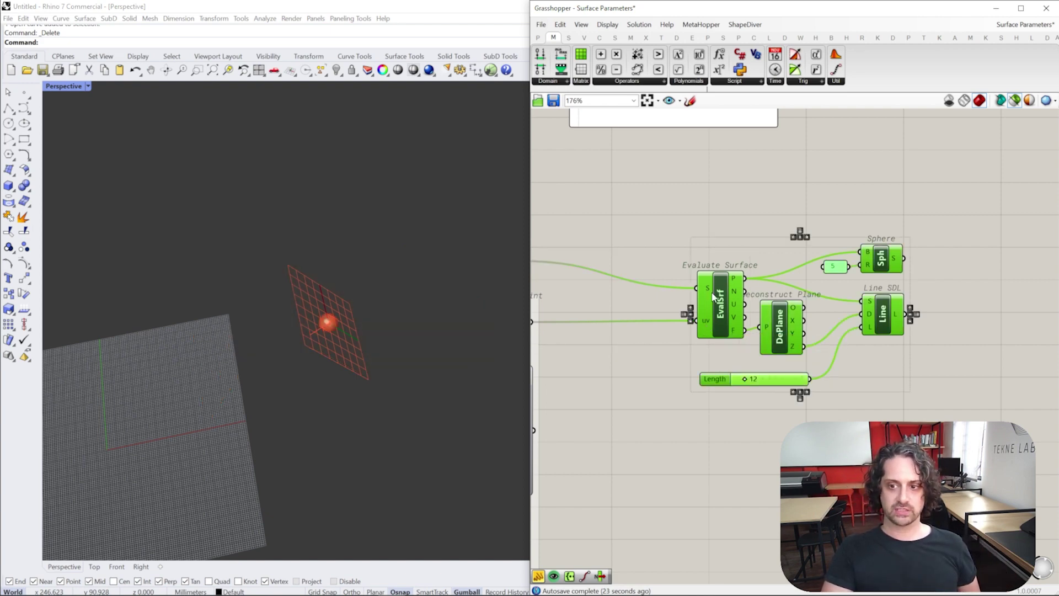
{"action": "right_click_drag", "start_coordinate": [713, 296], "coordinate": [878, 294]}
{"action": "left_click", "coordinate": [650, 263], "text": "shift"}
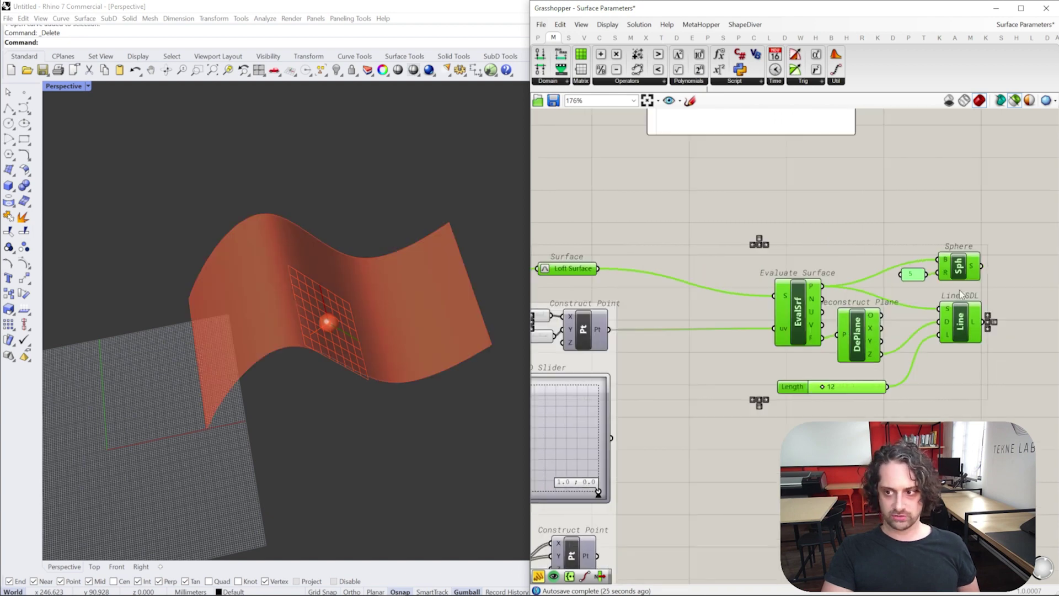
Set the Construct Point's X and Y coordinate sliders to 0.000, placing the evaluated point at the surface's origin corner.
{"action": "right_click_drag", "start_coordinate": [394, 310], "coordinate": [367, 329]}
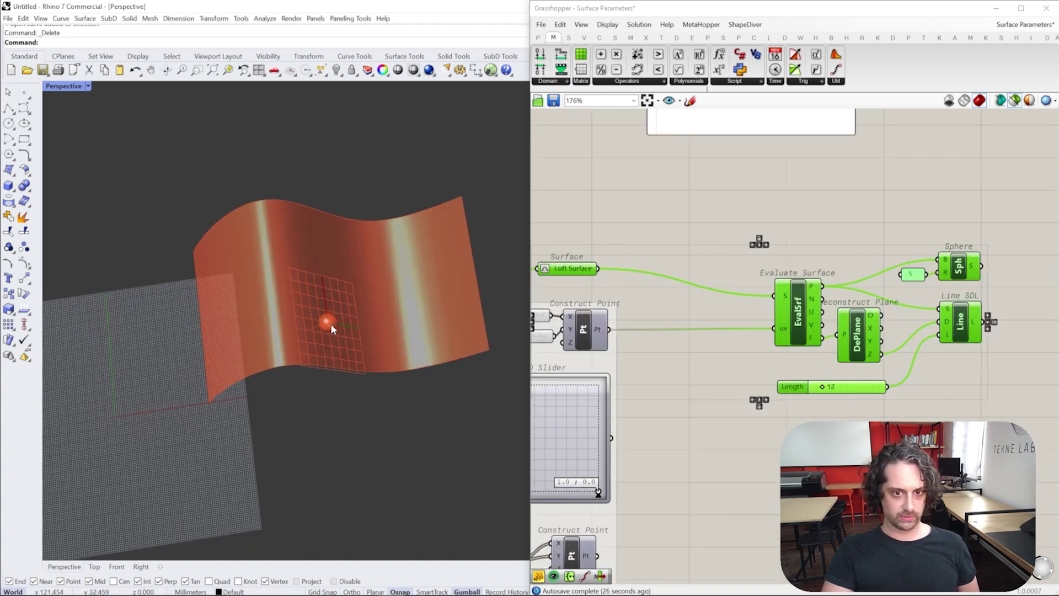
{"action": "scroll", "coordinate": [656, 340], "scroll_direction": "up", "scroll_amount": 5}
{"action": "left_click_drag", "start_coordinate": [689, 345], "coordinate": [632, 346]}
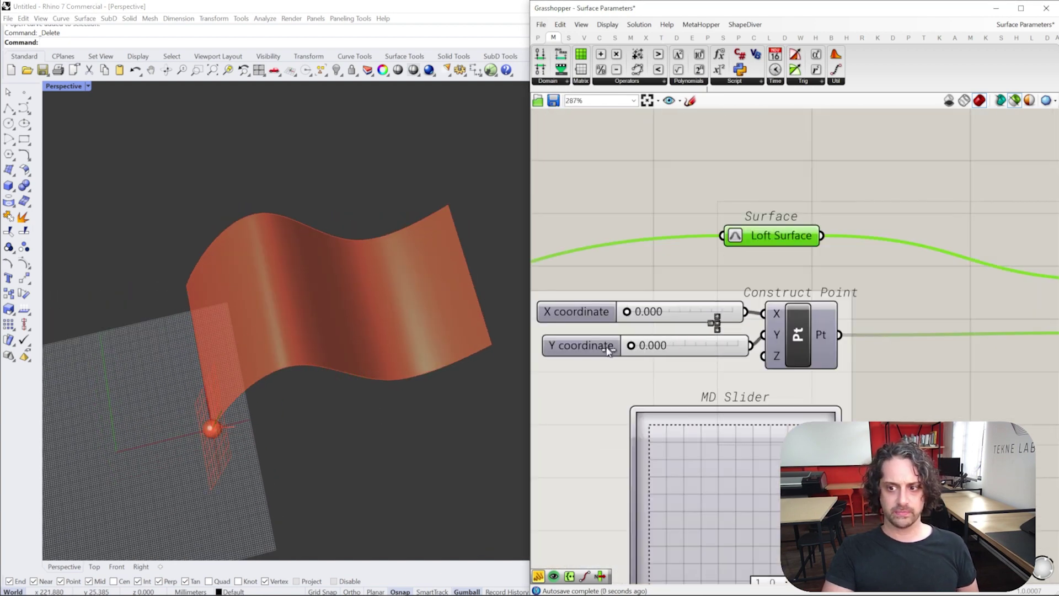
{"action": "scroll", "coordinate": [635, 317], "scroll_direction": "down", "scroll_amount": 3}
{"action": "scroll", "coordinate": [718, 316], "scroll_direction": "up", "scroll_amount": 4}
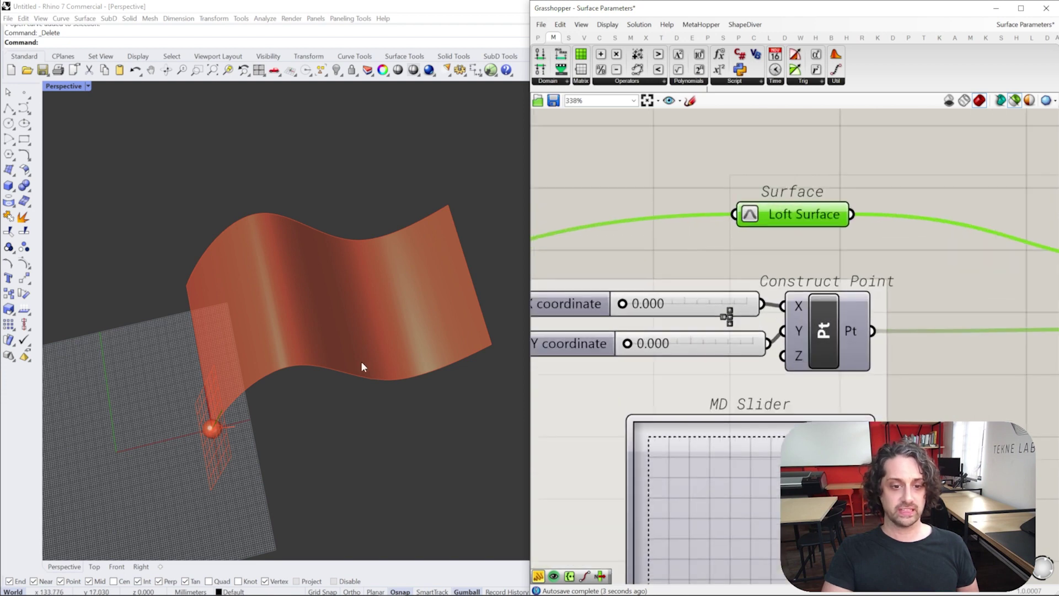
{"action": "right_click_drag", "start_coordinate": [361, 366], "coordinate": [266, 435]}
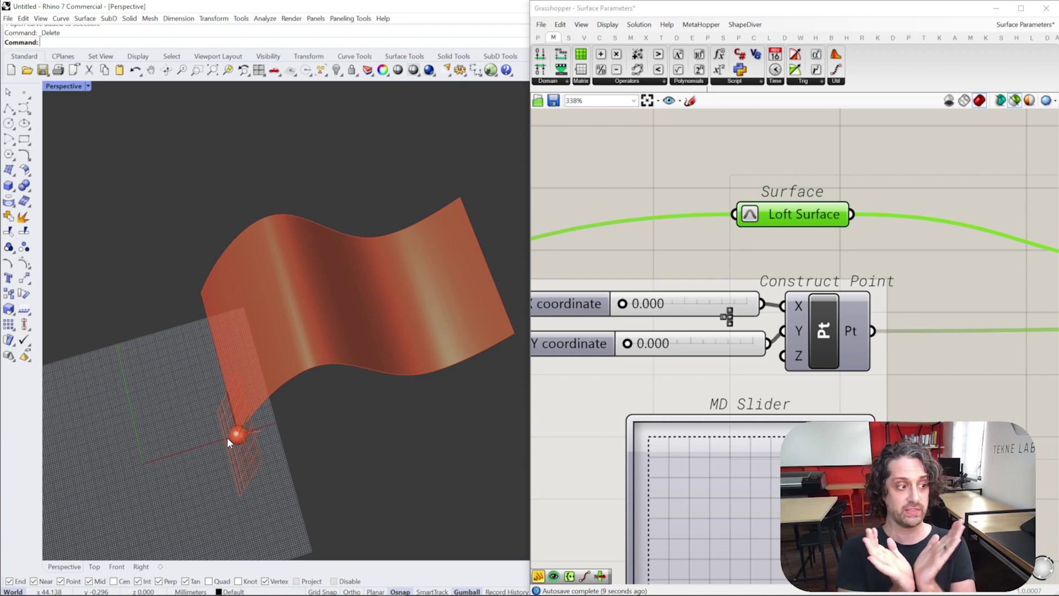
Place the evaluated point near the surface's middle by setting the X coordinate to 0.514 and the Y coordinate to 0.501.
{"action": "mouse_move", "coordinate": [622, 306]}
{"action": "left_mouse_down"}
{"action": "mouse_move", "coordinate": [727, 305]}
{"action": "mouse_move", "coordinate": [622, 305]}
{"action": "left_mouse_up"}
{"action": "left_click_drag", "start_coordinate": [628, 343], "coordinate": [683, 353]}
{"action": "left_click_drag", "start_coordinate": [622, 305], "coordinate": [681, 304]}
{"action": "mouse_move", "coordinate": [343, 310]}
{"action": "right_mouse_down"}
{"action": "mouse_move", "coordinate": [294, 316]}
{"action": "mouse_move", "coordinate": [349, 304]}
{"action": "right_mouse_up"}
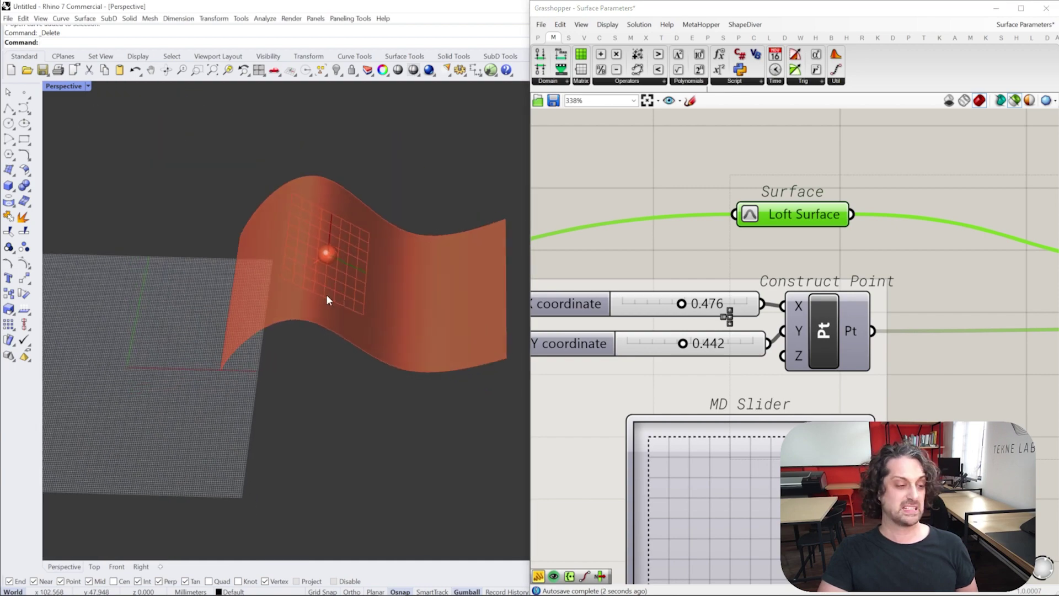
{"action": "left_click_drag", "start_coordinate": [680, 312], "coordinate": [690, 343]}
{"action": "right_click_drag", "start_coordinate": [369, 273], "coordinate": [302, 326]}
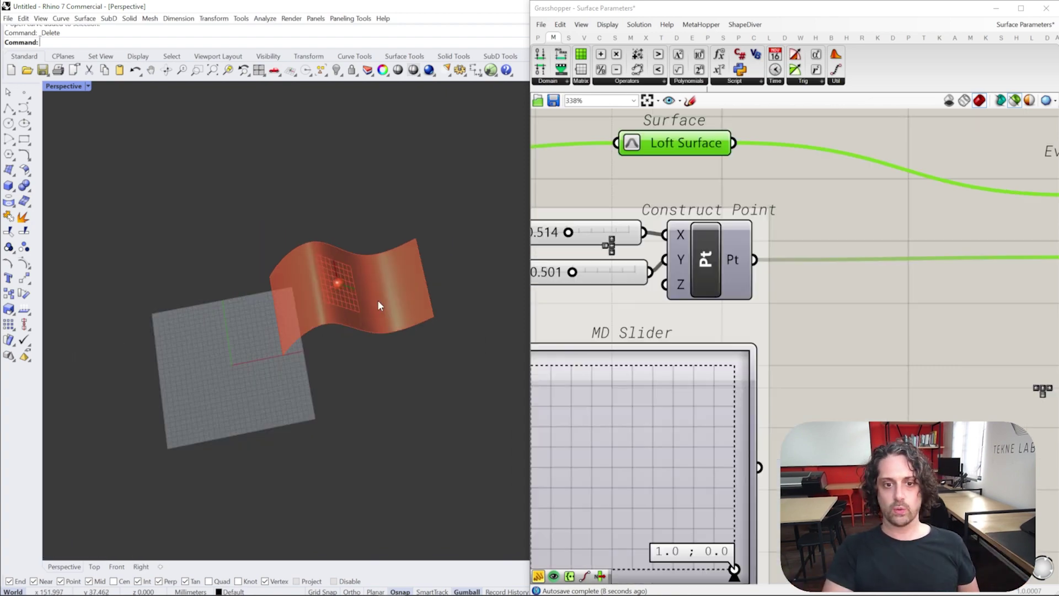
{"action": "scroll", "coordinate": [377, 299], "scroll_direction": "up", "scroll_amount": 5}
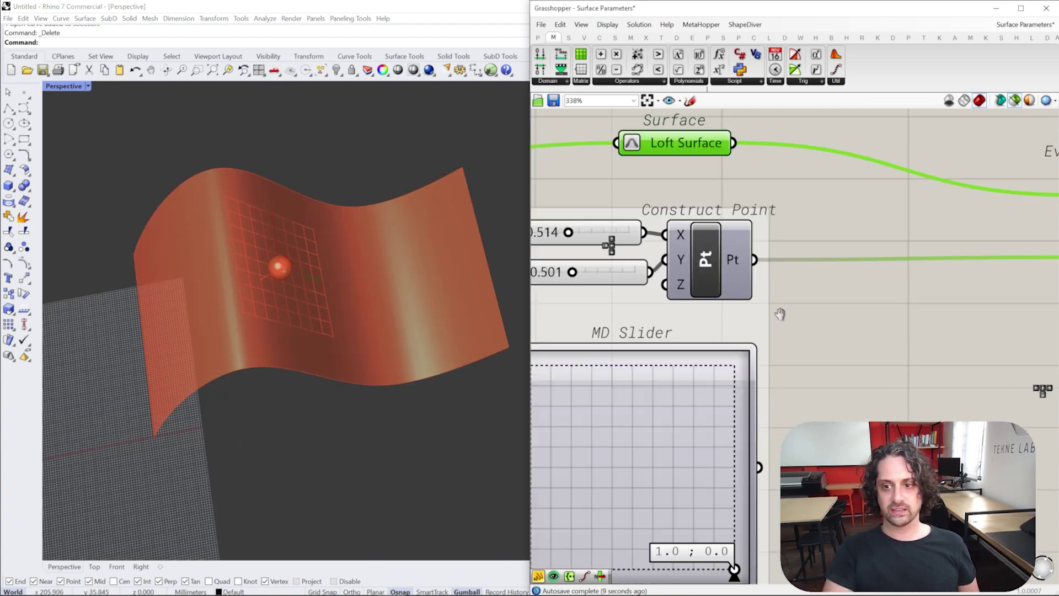
Connect the REV Surface parameter to the shared Surface parameter in place of the LOFT Surface.
{"action": "scroll", "coordinate": [762, 300], "scroll_direction": "down", "scroll_amount": 5}
{"action": "scroll", "coordinate": [761, 299], "scroll_direction": "up", "scroll_amount": 4}
{"action": "right_click_drag", "start_coordinate": [705, 277], "coordinate": [778, 274]}
{"action": "scroll", "coordinate": [779, 265], "scroll_direction": "down", "scroll_amount": 4}
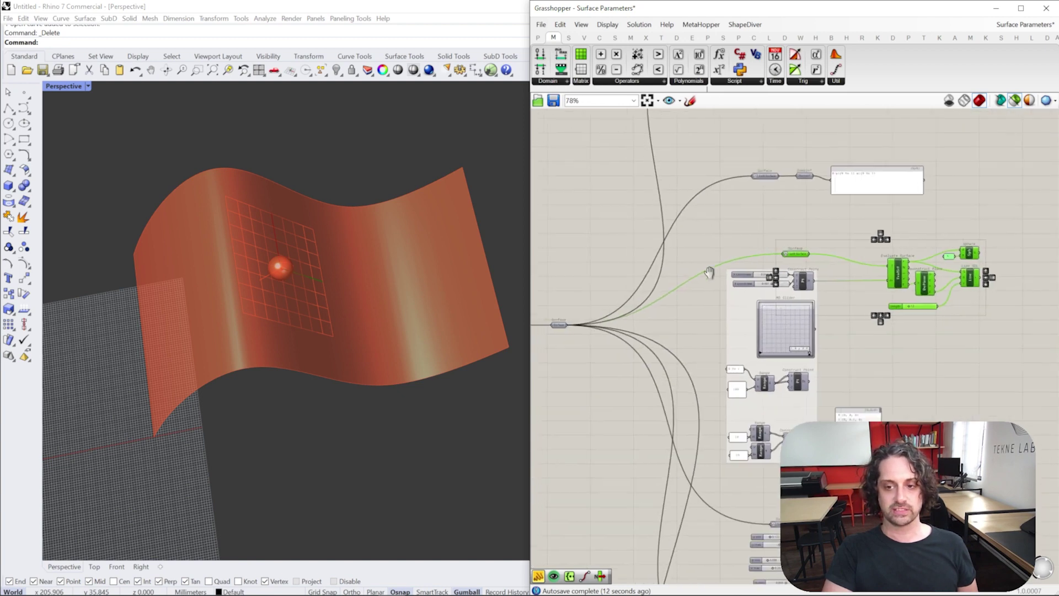
{"action": "right_click_drag", "start_coordinate": [538, 356], "coordinate": [882, 284]}
{"action": "scroll", "coordinate": [883, 284], "scroll_direction": "up", "scroll_amount": 2}
{"action": "left_click_drag", "start_coordinate": [757, 394], "coordinate": [951, 234]}
Set the revolution's end angle slider to 53 degrees.
{"action": "scroll", "coordinate": [856, 291], "scroll_direction": "down", "scroll_amount": 2}
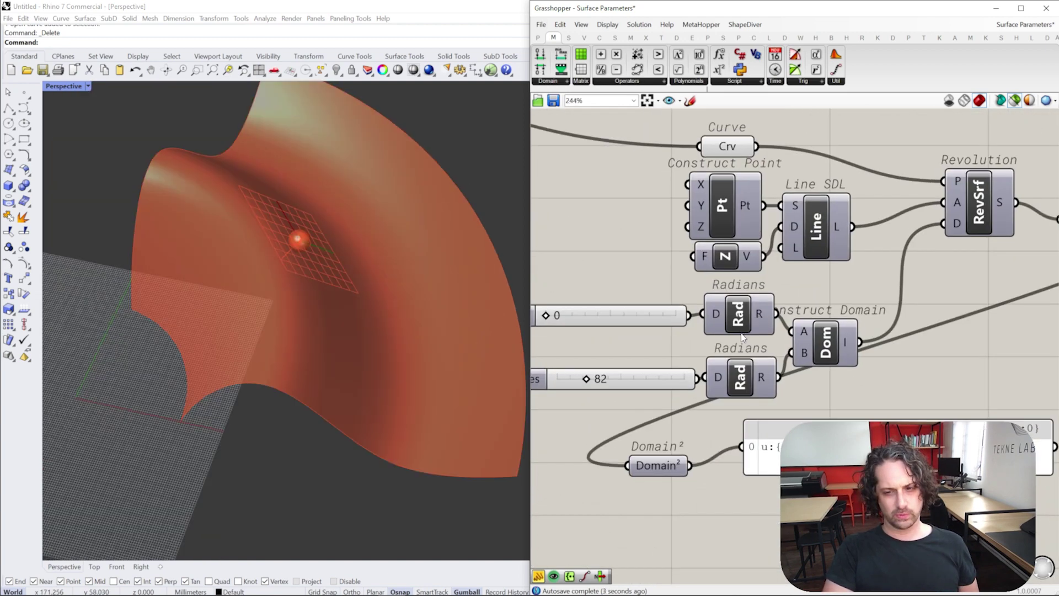
{"action": "scroll", "coordinate": [977, 313], "scroll_direction": "down", "scroll_amount": 1}
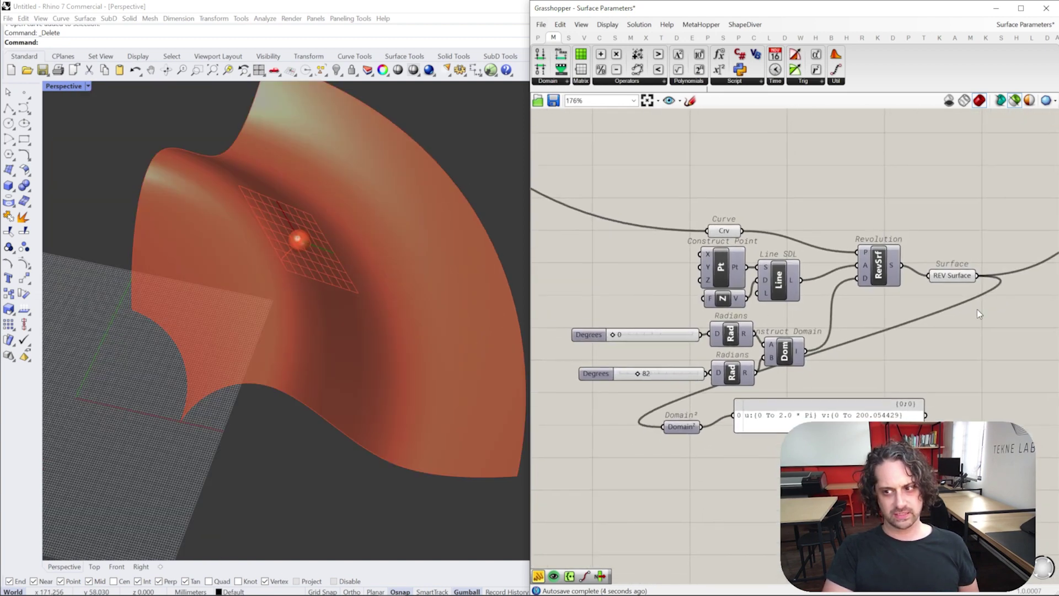
{"action": "left_click_drag", "start_coordinate": [638, 377], "coordinate": [624, 375]}
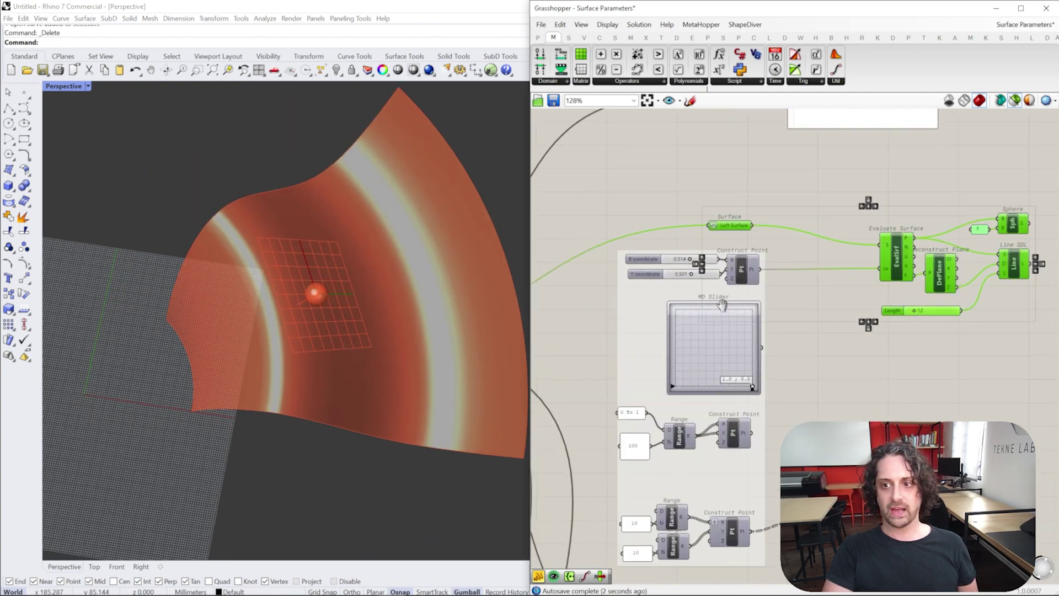
Connect the MD Slider to the uv input of Evaluate Surface, replacing the Construct Point connection.
{"action": "scroll", "coordinate": [787, 333], "scroll_direction": "up", "scroll_amount": 3}
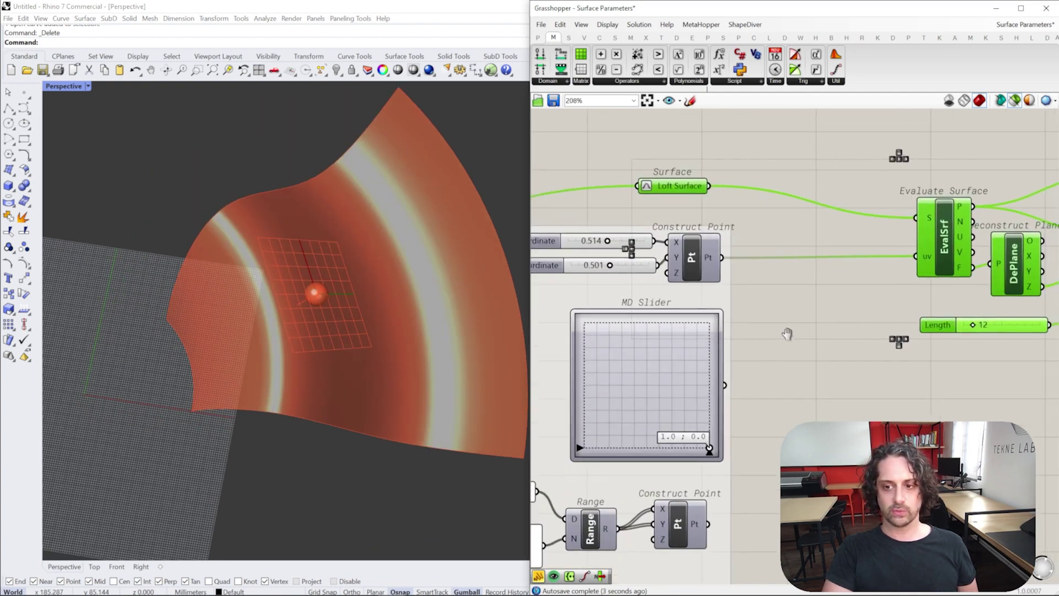
{"action": "left_click_drag", "start_coordinate": [731, 384], "coordinate": [920, 255]}
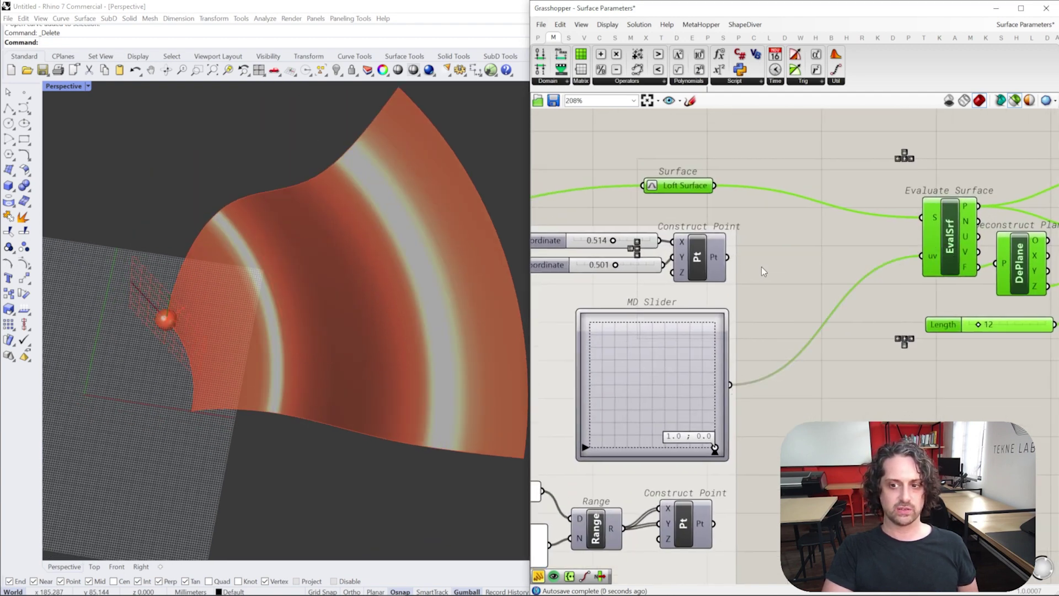
{"action": "right_click_drag", "start_coordinate": [583, 261], "coordinate": [686, 255]}
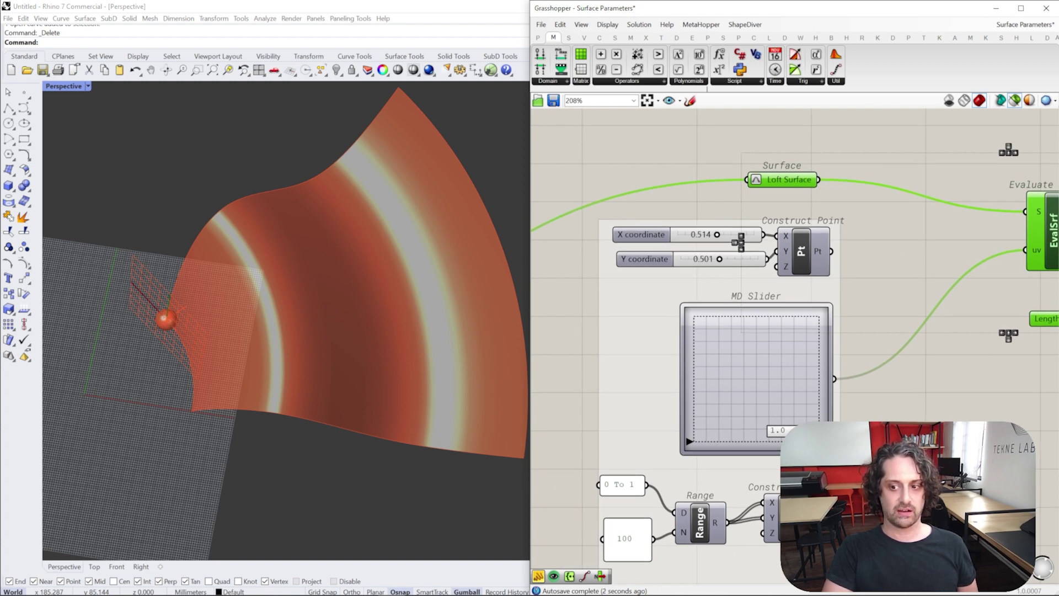
Move the MD Slider handle to 0.0 ; 0.0 and across the grid to about 0.47 ; 0.58.
{"action": "left_click_drag", "start_coordinate": [689, 441], "coordinate": [694, 470]}
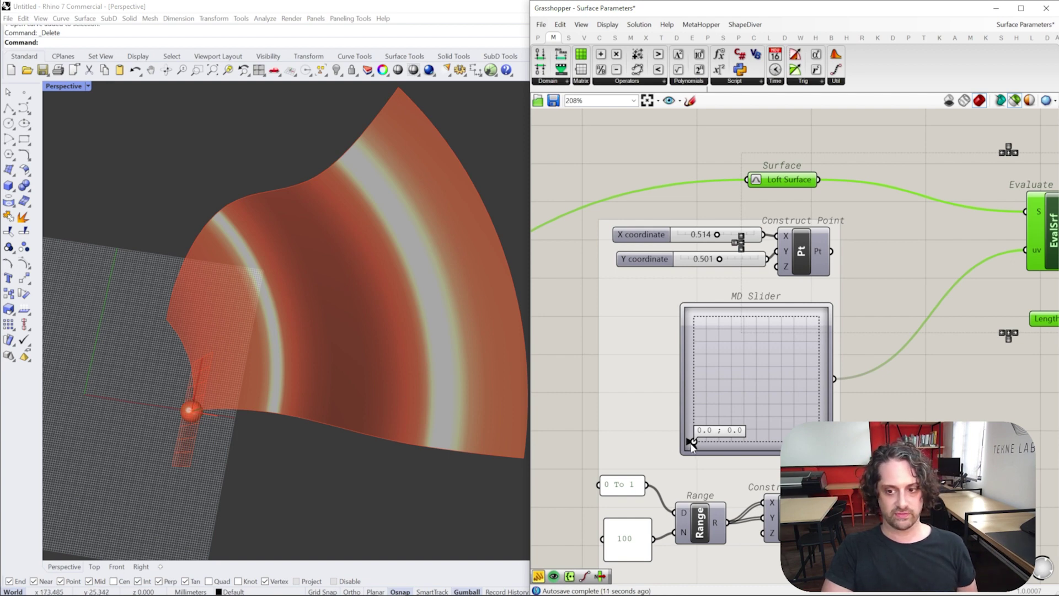
{"action": "left_click_drag", "start_coordinate": [694, 441], "coordinate": [758, 360]}
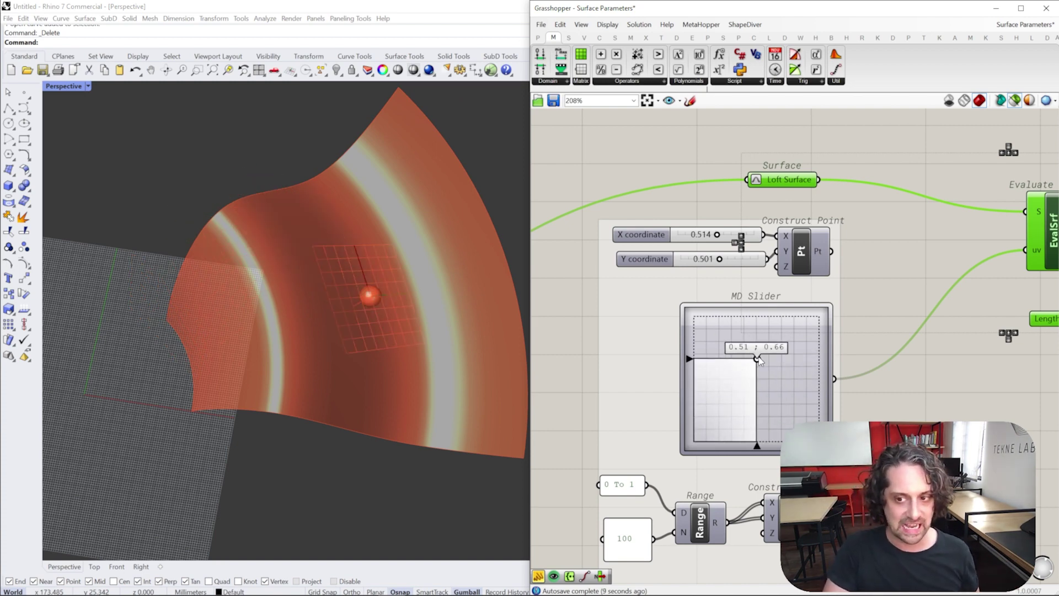
{"action": "left_click_drag", "start_coordinate": [759, 360], "coordinate": [751, 369]}
Set the revolution's end angle slider to 316 degrees and view the whole revolved surface.
{"action": "scroll", "coordinate": [752, 369], "scroll_direction": "down", "scroll_amount": 8}
{"action": "right_click_drag", "start_coordinate": [577, 404], "coordinate": [866, 327]}
{"action": "scroll", "coordinate": [696, 361], "scroll_direction": "up", "scroll_amount": 5}
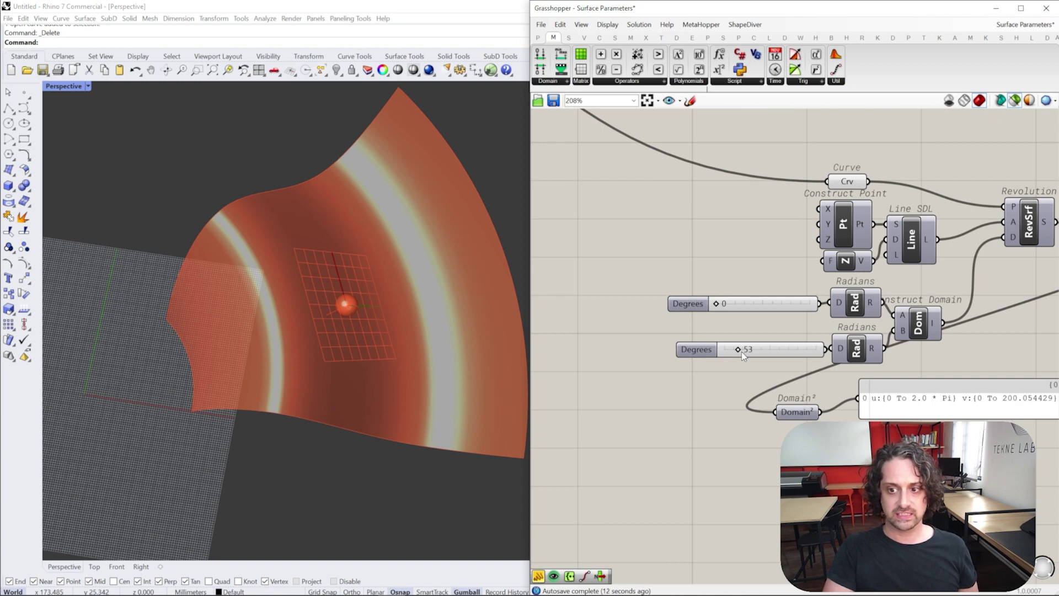
{"action": "left_click_drag", "start_coordinate": [741, 352], "coordinate": [808, 352]}
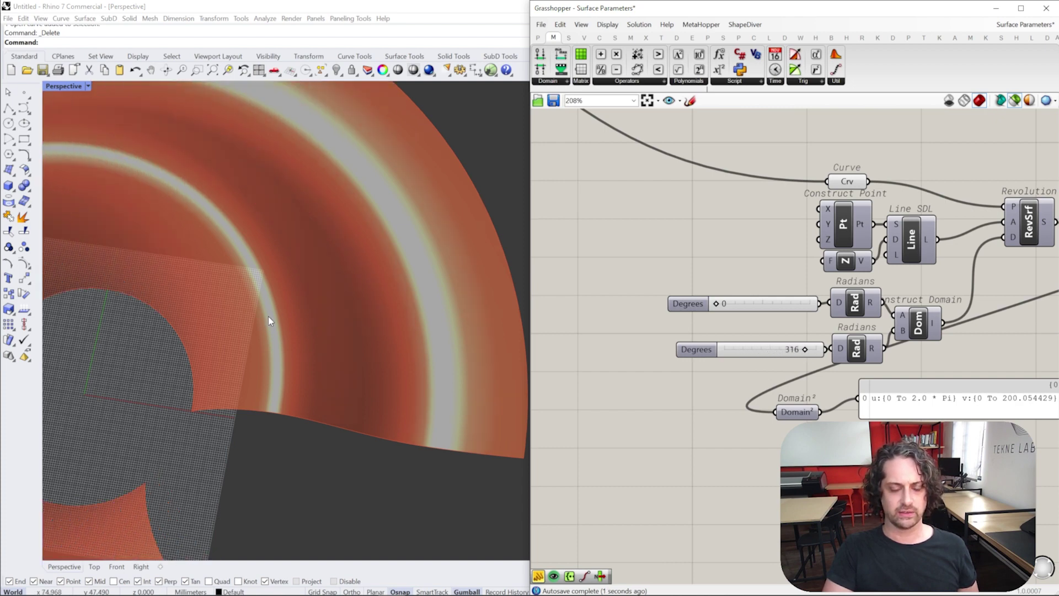
{"action": "scroll", "coordinate": [268, 316], "scroll_direction": "down", "scroll_amount": 8}
{"action": "right_click_drag", "start_coordinate": [268, 316], "coordinate": [335, 314], "text": "shift"}
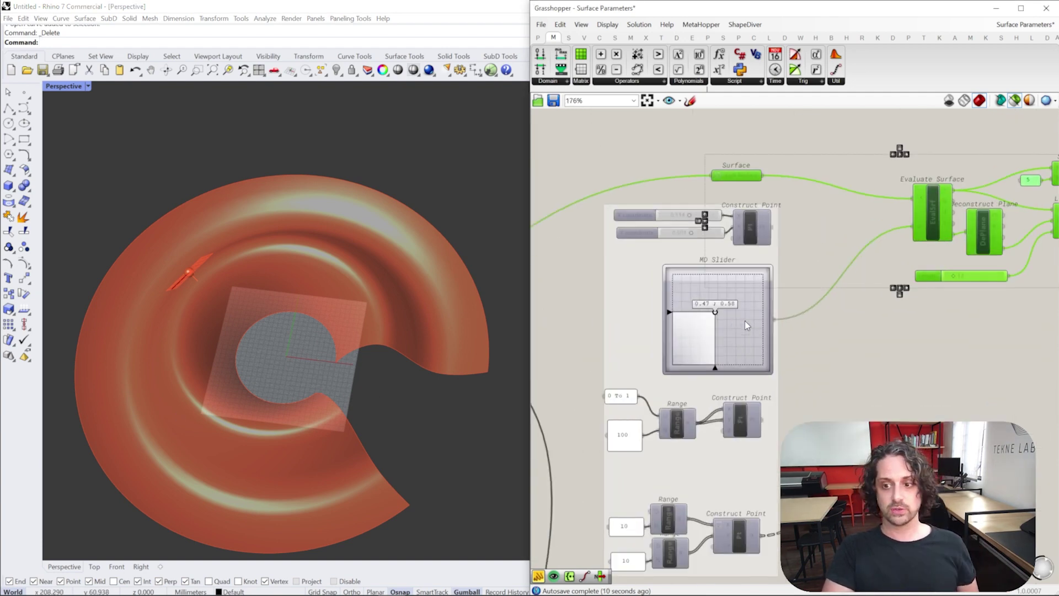
Move the MD Slider handle down to the lower edge at 0.46 ; 0.0, and back up to 0.54 ; 0.42.
{"action": "scroll", "coordinate": [704, 327], "scroll_direction": "up", "scroll_amount": 2}
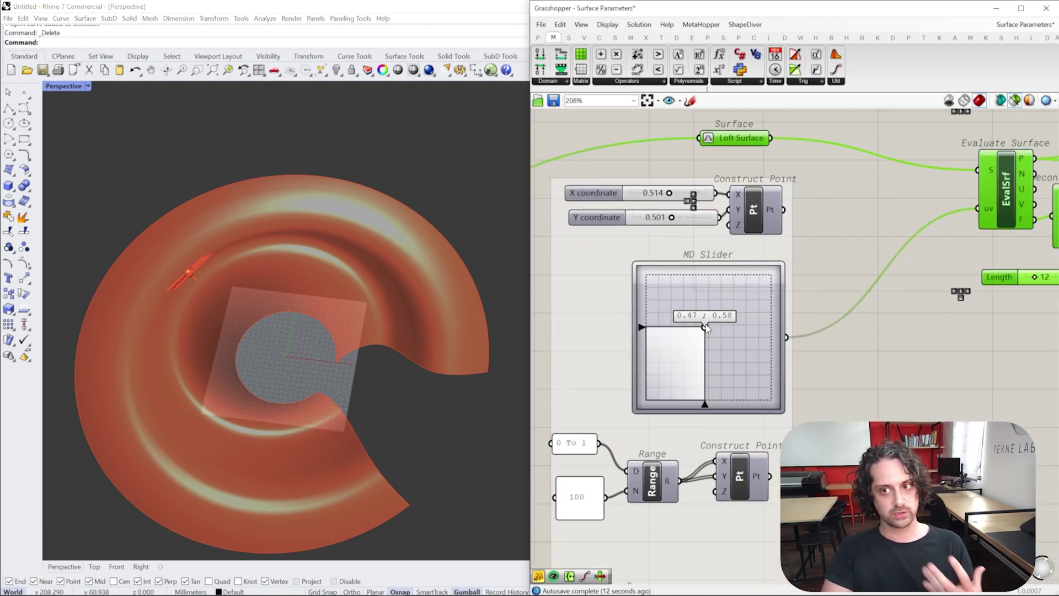
{"action": "left_click_drag", "start_coordinate": [708, 334], "coordinate": [704, 401]}
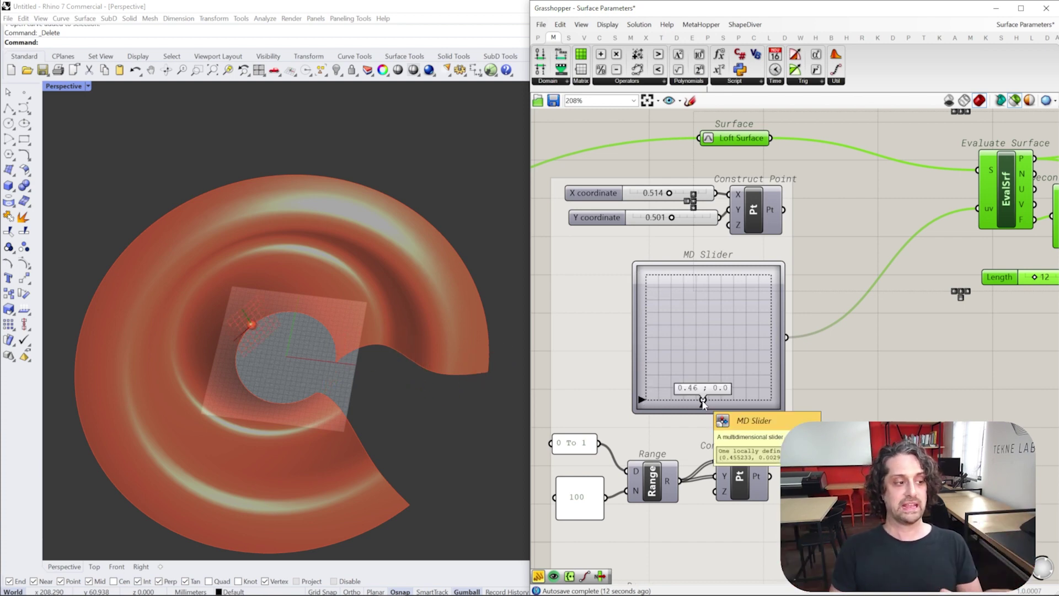
{"action": "left_click_drag", "start_coordinate": [703, 403], "coordinate": [710, 348]}
Connect the LOFT Surface parameter to the shared Surface parameter in place of the REV Surface.
{"action": "scroll", "coordinate": [724, 273], "scroll_direction": "down", "scroll_amount": 4}
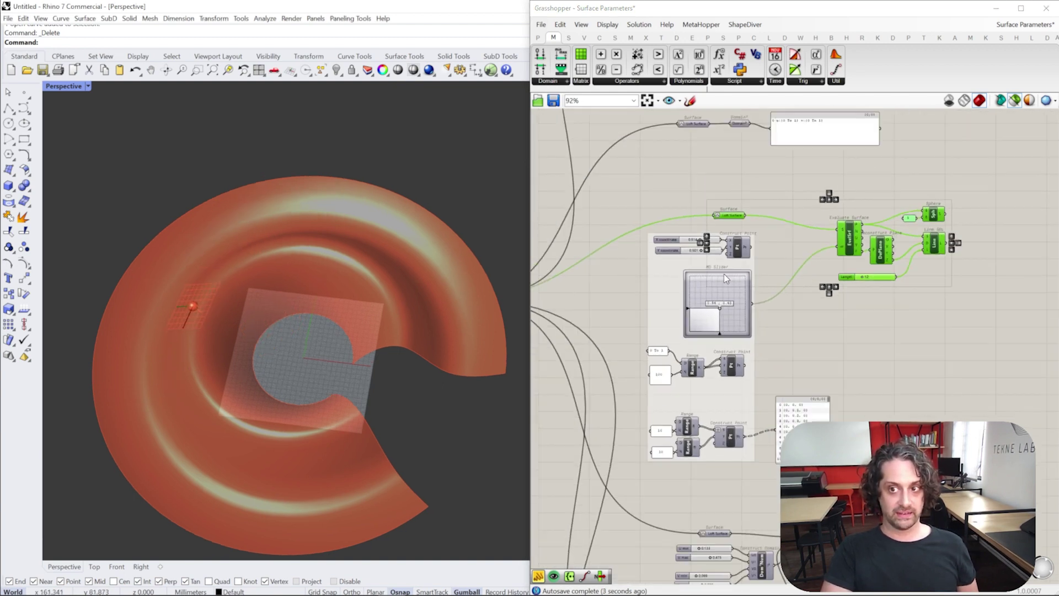
{"action": "right_click_drag", "start_coordinate": [587, 283], "coordinate": [905, 281]}
{"action": "left_click_drag", "start_coordinate": [601, 303], "coordinate": [770, 298]}
{"action": "right_click_drag", "start_coordinate": [973, 291], "coordinate": [737, 303]}
{"action": "scroll", "coordinate": [816, 305], "scroll_direction": "up", "scroll_amount": 4}
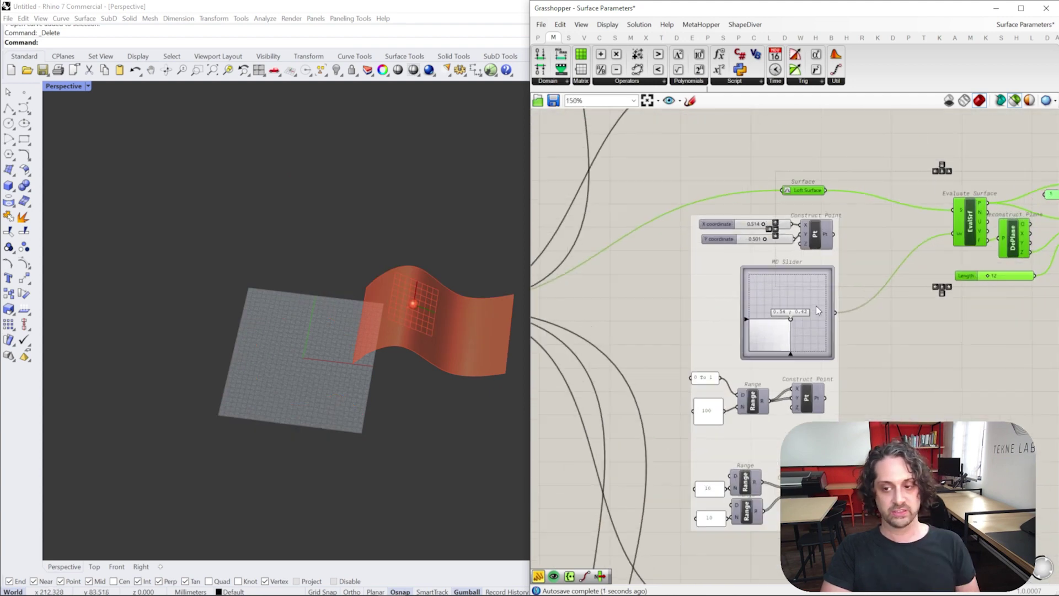
Reselect the Evaluate Surface, Deconstruct Plane, Sphere and Line SDL group plus the Loft Surface parameter to preview the MD Slider's point.
{"action": "left_click_drag", "start_coordinate": [756, 337], "coordinate": [752, 319]}
{"action": "scroll", "coordinate": [754, 322], "scroll_direction": "down", "scroll_amount": 3}
{"action": "right_click_drag", "start_coordinate": [990, 208], "coordinate": [808, 239]}
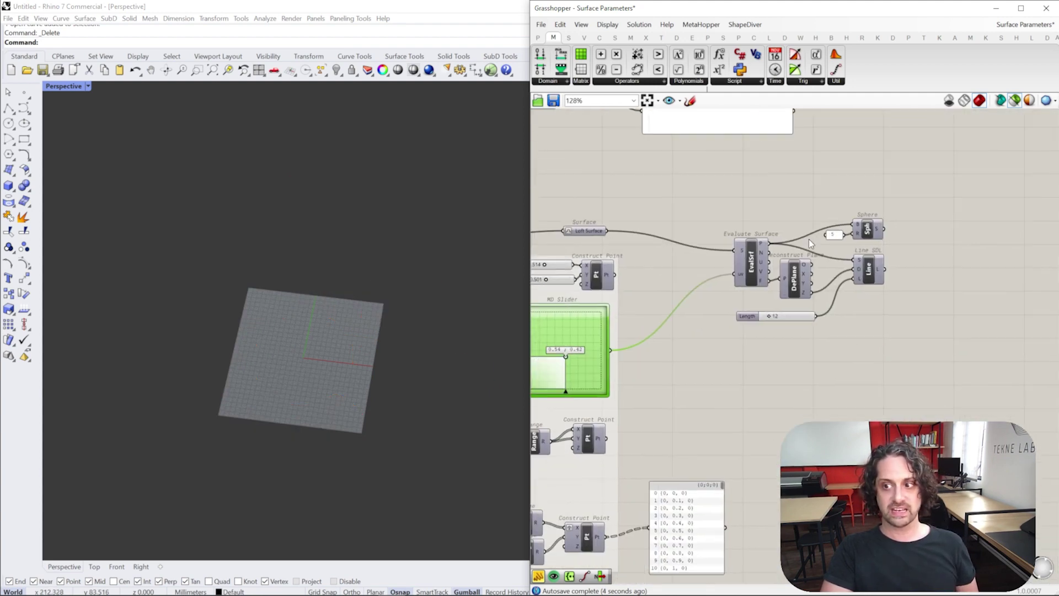
{"action": "left_click_drag", "start_coordinate": [916, 189], "coordinate": [640, 368]}
{"action": "left_click", "coordinate": [585, 231], "text": "shift"}
{"action": "right_click_drag", "start_coordinate": [558, 360], "coordinate": [682, 351]}
{"action": "scroll", "coordinate": [681, 350], "scroll_direction": "up", "scroll_amount": 3}
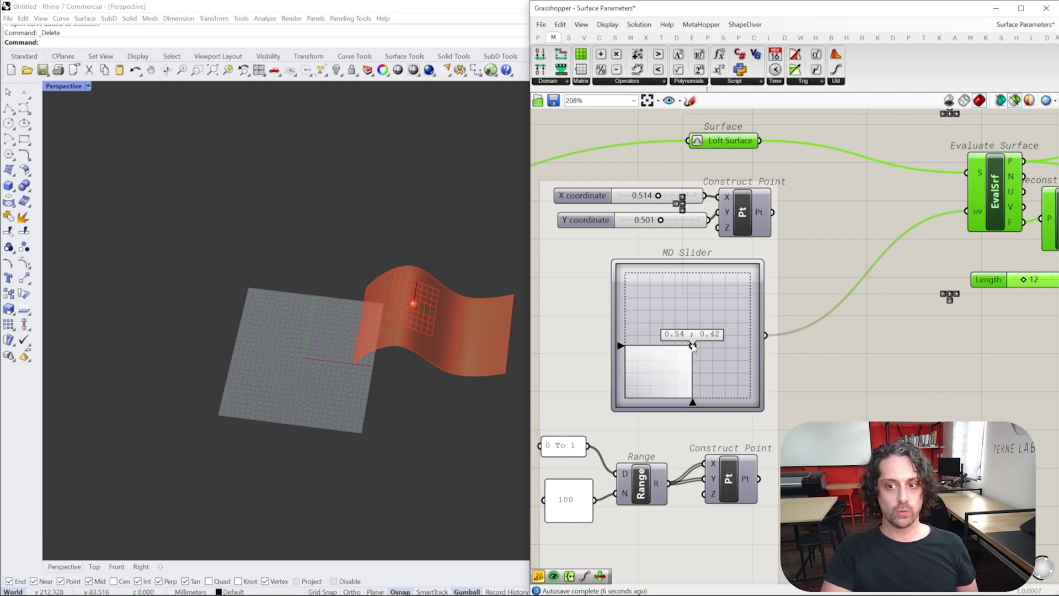
Set the MD Slider to 0.45 ; 0.5 and view the evaluated point on the loft surface.
{"action": "left_click_drag", "start_coordinate": [693, 347], "coordinate": [682, 335]}
{"action": "right_click_drag", "start_coordinate": [719, 444], "coordinate": [741, 362]}
{"action": "mouse_move", "coordinate": [713, 329]}
{"action": "right_mouse_down"}
{"action": "mouse_move", "coordinate": [685, 337]}
{"action": "mouse_move", "coordinate": [717, 380]}
{"action": "right_mouse_up"}
{"action": "right_click_drag", "start_coordinate": [710, 265], "coordinate": [691, 296]}
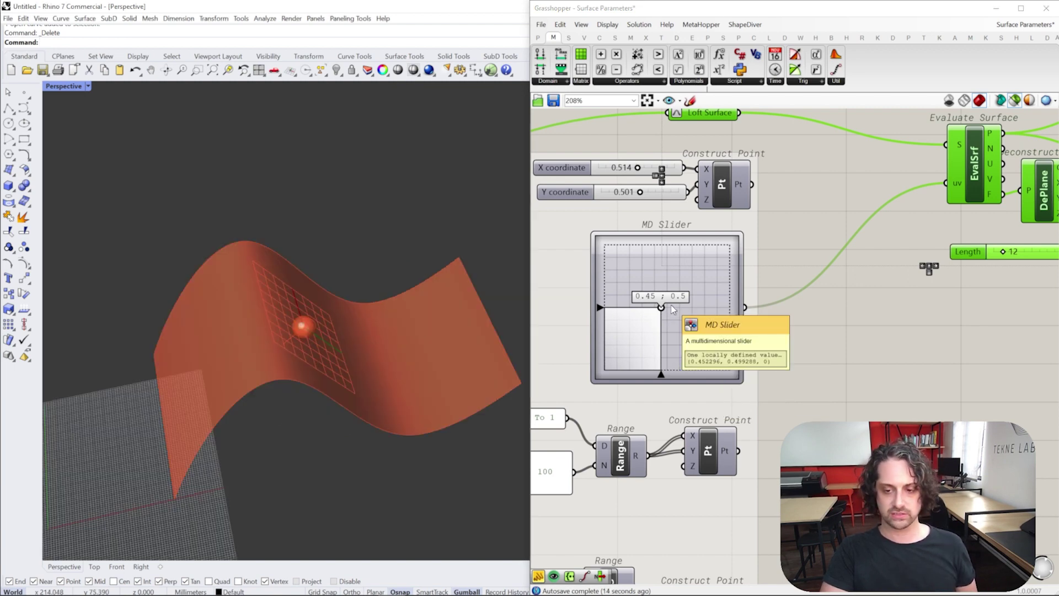
Disconnect the Range from the Y input of the Construct Point below the MD Slider and list its output points in a panel.
{"action": "scroll", "coordinate": [759, 433], "scroll_direction": "down", "scroll_amount": 2}
{"action": "scroll", "coordinate": [700, 429], "scroll_direction": "up", "scroll_amount": 2}
{"action": "right_click_drag", "start_coordinate": [748, 398], "coordinate": [733, 341]}
{"action": "right_click", "coordinate": [709, 391]}
{"action": "left_click", "coordinate": [766, 425]}
{"action": "left_click_drag", "start_coordinate": [754, 394], "coordinate": [800, 527]}
{"action": "left_click_drag", "start_coordinate": [838, 521], "coordinate": [855, 386]}
{"action": "left_click", "coordinate": [562, 370]}
{"action": "left_click", "coordinate": [722, 392]}
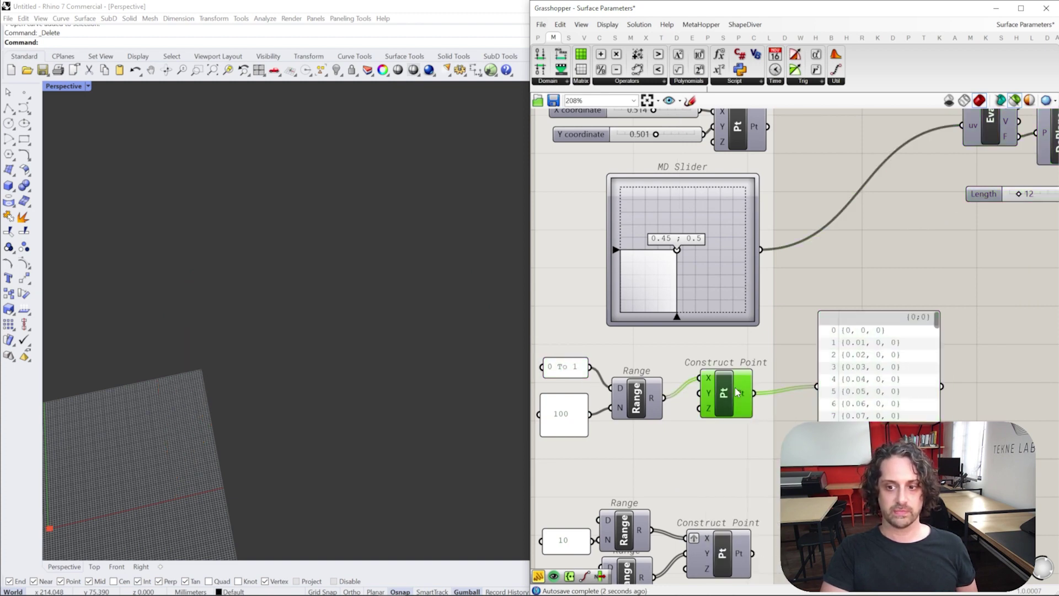
Set the 0 To 1 Range's number of steps to 10 and connect the Range output to the panel.
{"action": "right_click_drag", "start_coordinate": [759, 156], "coordinate": [782, 232]}
{"action": "left_click", "coordinate": [780, 210]}
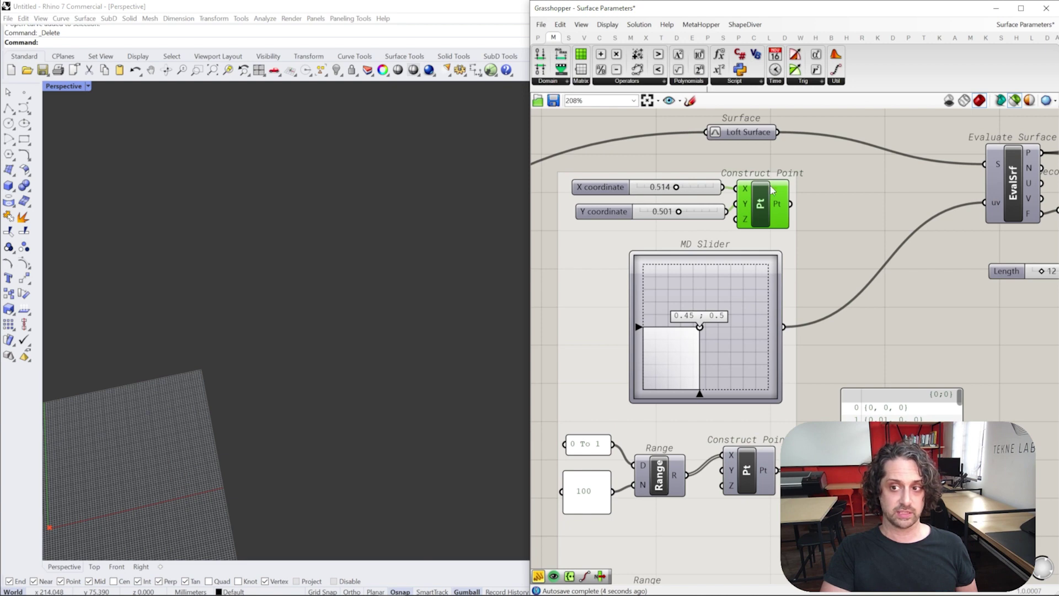
{"action": "right_click_drag", "start_coordinate": [673, 439], "coordinate": [664, 357]}
{"action": "scroll", "coordinate": [676, 367], "scroll_direction": "up", "scroll_amount": 1}
{"action": "right_click_drag", "start_coordinate": [728, 372], "coordinate": [771, 364]}
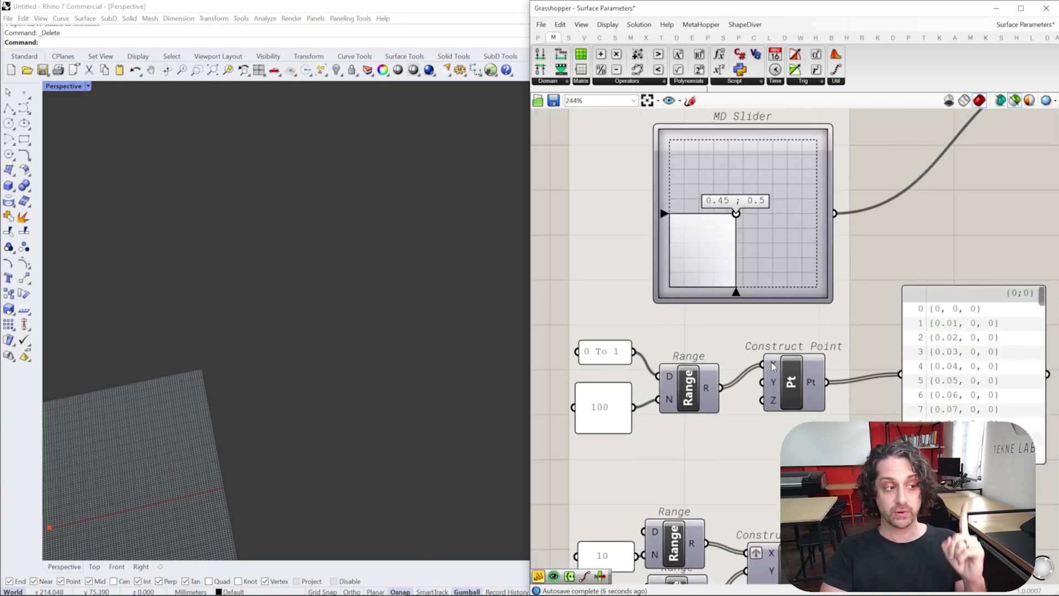
{"action": "left_click_drag", "start_coordinate": [720, 387], "coordinate": [901, 374]}
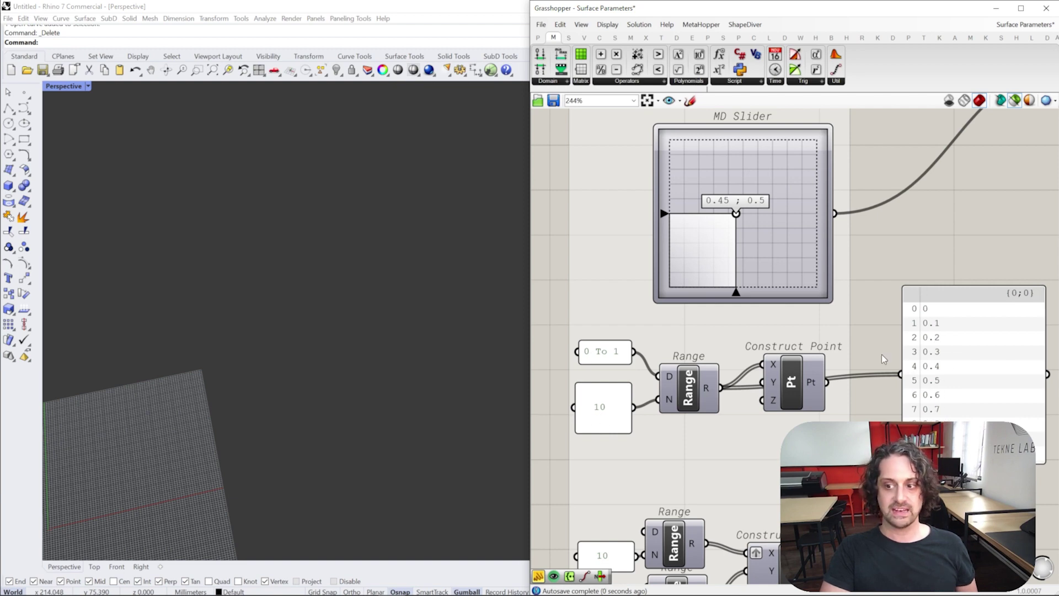
Reconnect the Construct Point output to the panel and examine the listed point coordinates.
{"action": "right_click_drag", "start_coordinate": [881, 359], "coordinate": [855, 327]}
{"action": "left_click", "coordinate": [750, 350]}
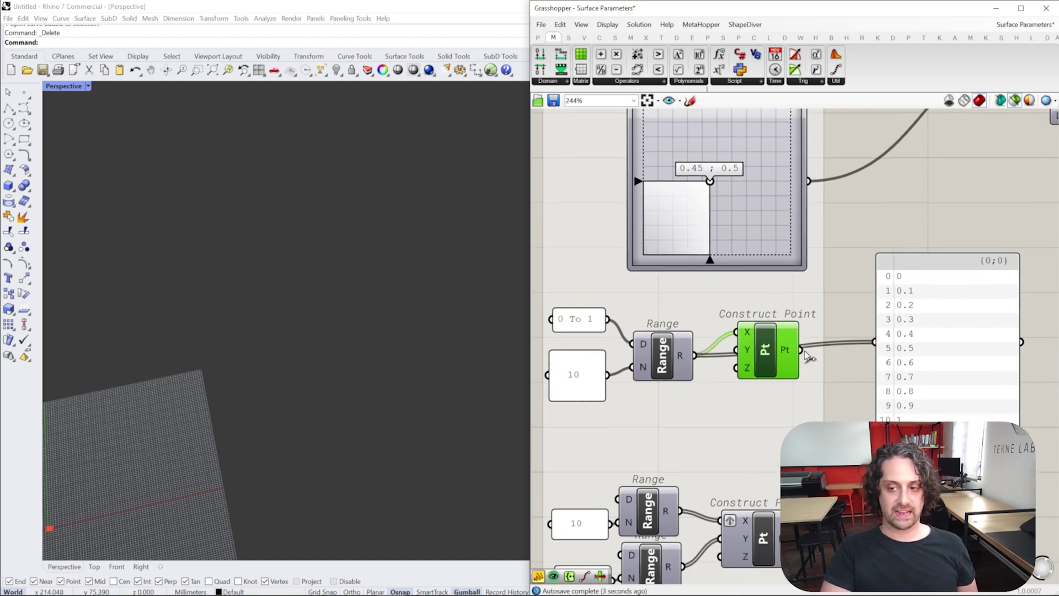
{"action": "left_click_drag", "start_coordinate": [800, 350], "coordinate": [875, 342]}
{"action": "scroll", "coordinate": [827, 272], "scroll_direction": "up", "scroll_amount": 3}
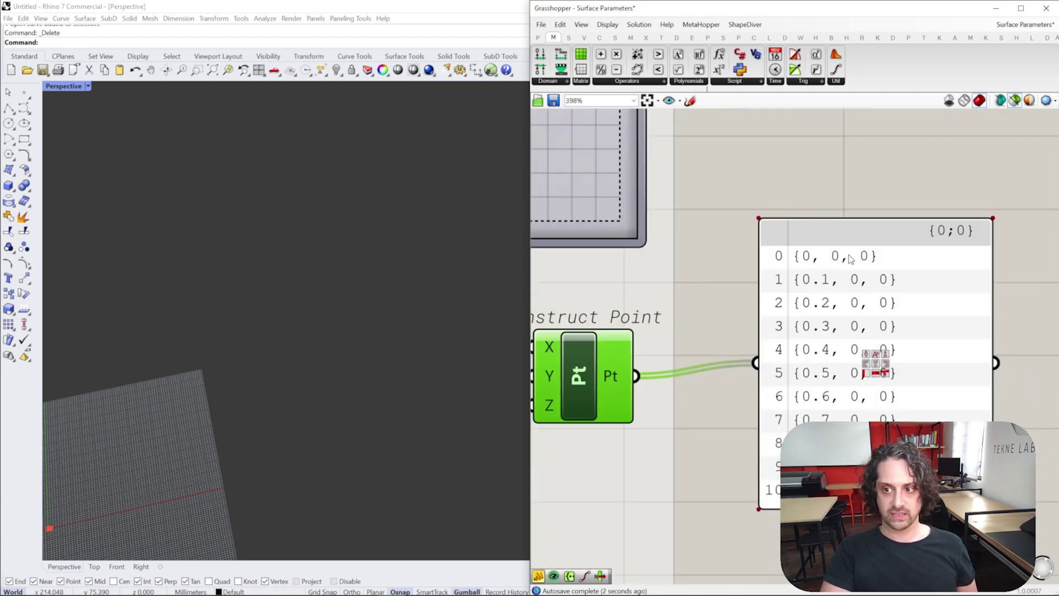
{"action": "right_click_drag", "start_coordinate": [585, 307], "coordinate": [626, 308]}
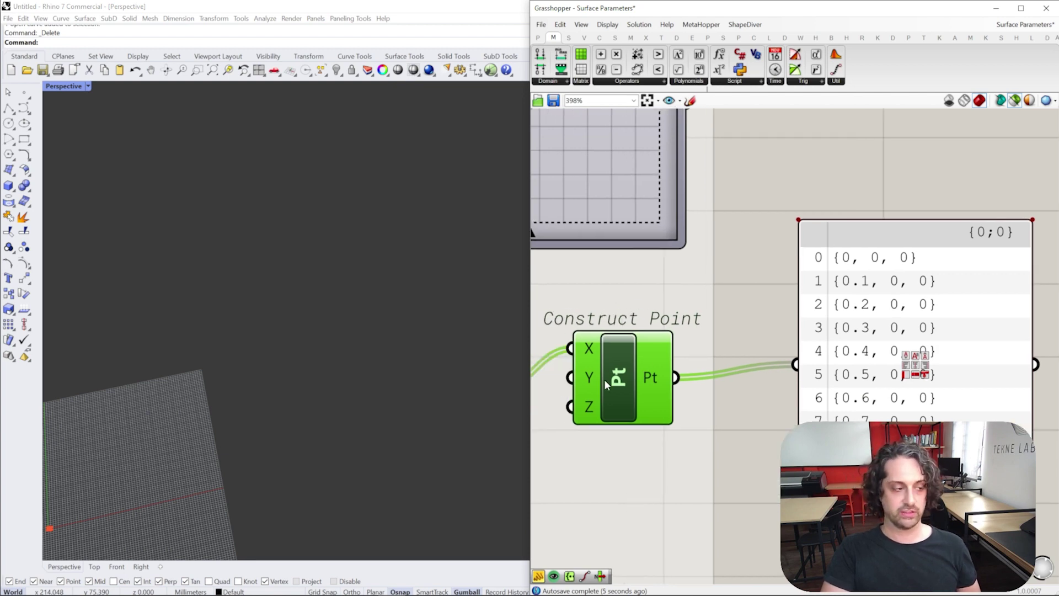
{"action": "right_click_drag", "start_coordinate": [892, 266], "coordinate": [877, 242]}
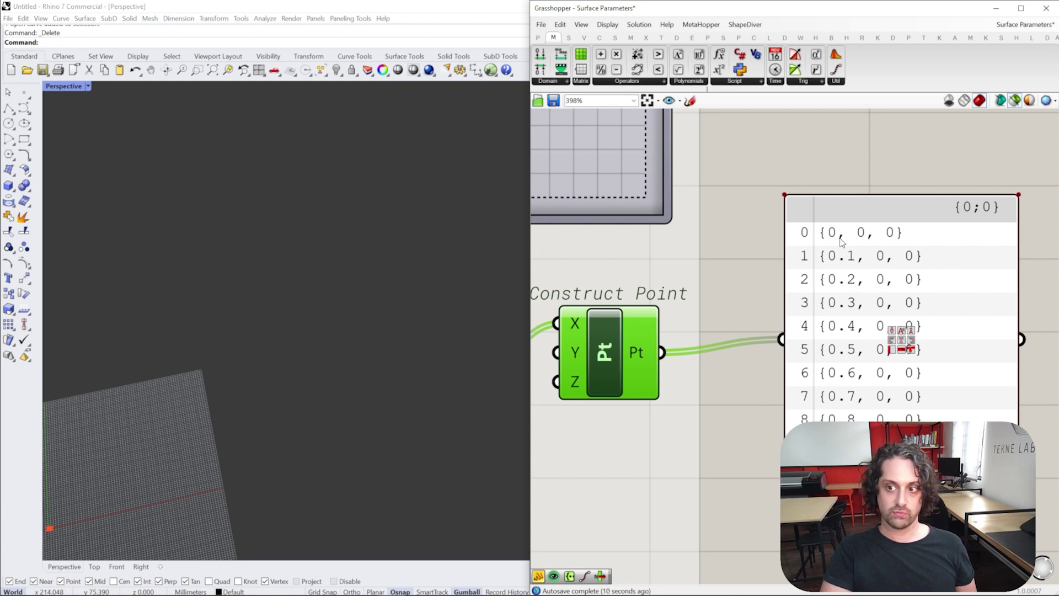
Connect the Construct Point to Evaluate Surface's uv input and preview the Sphere with the Loft Surface parameter to view the row of points.
{"action": "scroll", "coordinate": [852, 457], "scroll_direction": "down", "scroll_amount": 3}
{"action": "right_click_drag", "start_coordinate": [800, 270], "coordinate": [804, 354]}
{"action": "left_click_drag", "start_coordinate": [960, 217], "coordinate": [753, 485]}
{"action": "scroll", "coordinate": [849, 208], "scroll_direction": "down", "scroll_amount": 2}
{"action": "right_click_drag", "start_coordinate": [902, 201], "coordinate": [848, 191]}
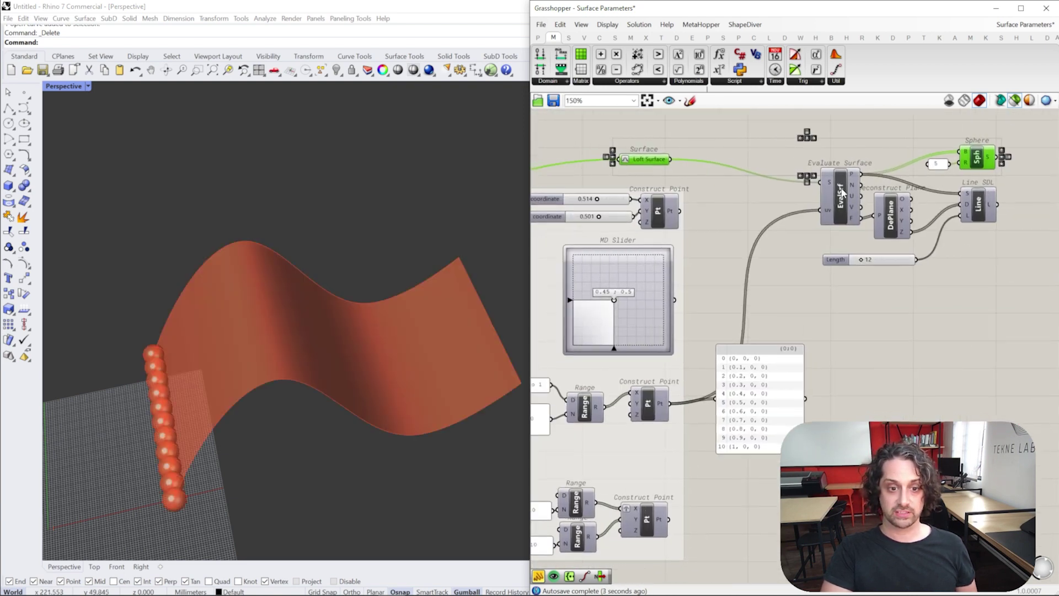
{"action": "right_click_drag", "start_coordinate": [513, 237], "coordinate": [326, 437]}
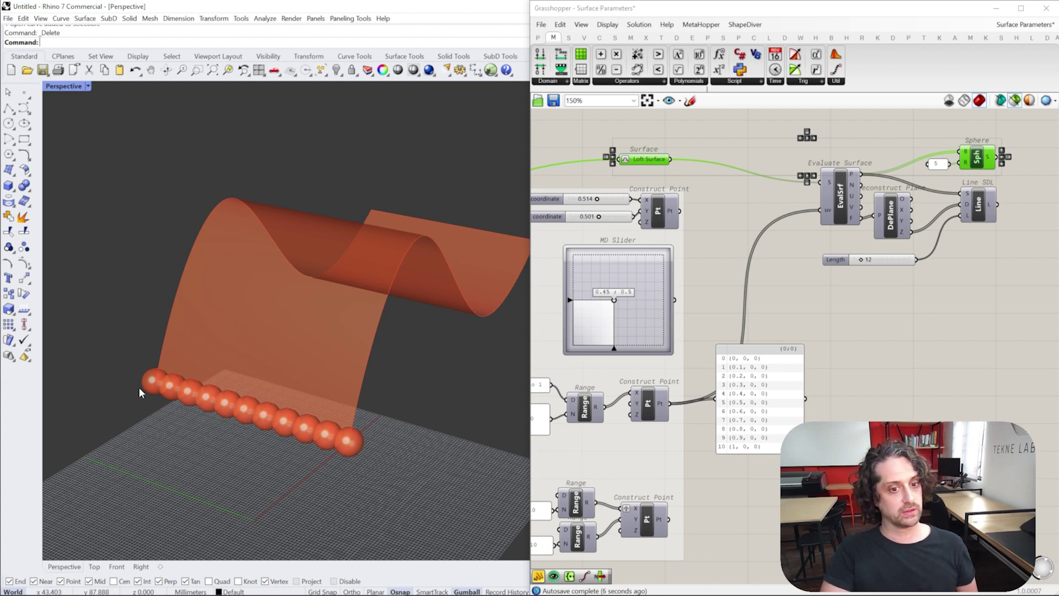
Move the Range connection from the Construct Point's X input to its Y input and view the points on the loft.
{"action": "right_click_drag", "start_coordinate": [619, 376], "coordinate": [655, 371]}
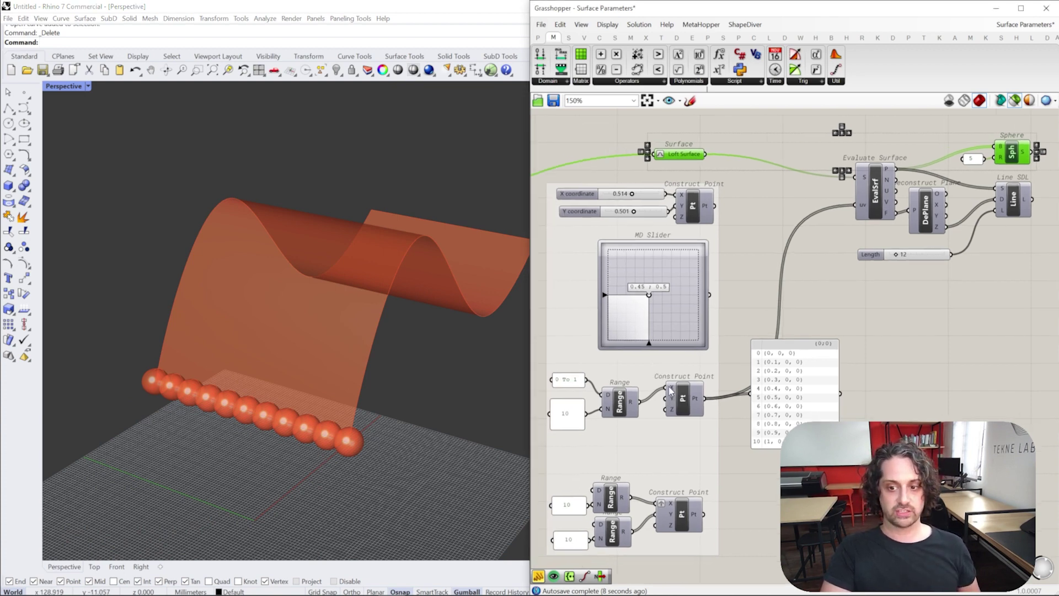
{"action": "left_click_drag", "start_coordinate": [670, 402], "coordinate": [668, 399]}
{"action": "right_click_drag", "start_coordinate": [512, 319], "coordinate": [415, 318]}
Connect the REV Surface parameter to the shared Surface parameter in place of the LOFT Surface.
{"action": "right_click_drag", "start_coordinate": [654, 379], "coordinate": [716, 355]}
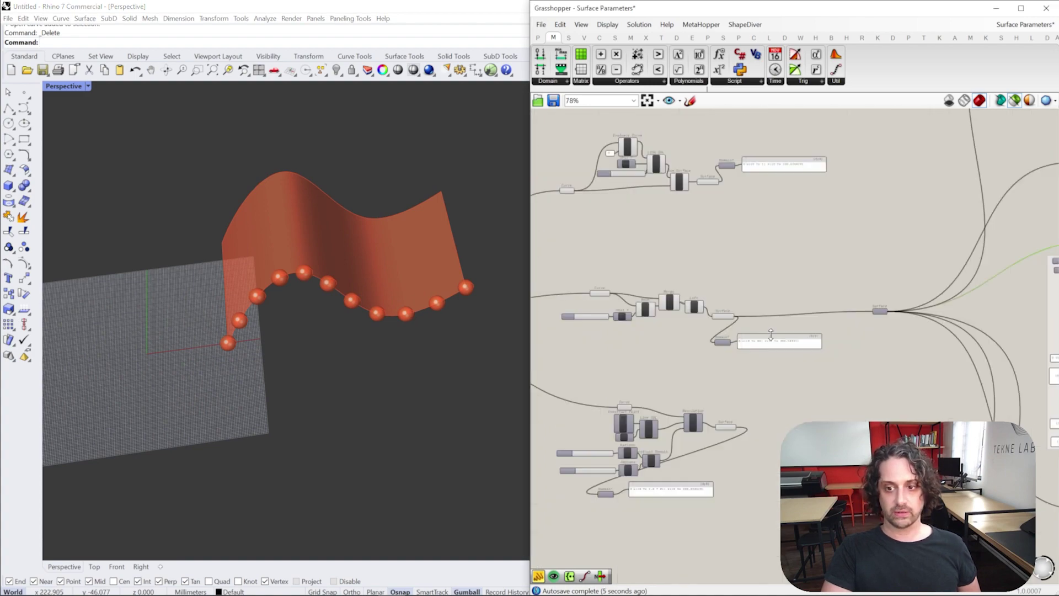
{"action": "scroll", "coordinate": [749, 399], "scroll_direction": "up", "scroll_amount": 3}
{"action": "left_click_drag", "start_coordinate": [671, 439], "coordinate": [947, 257]}
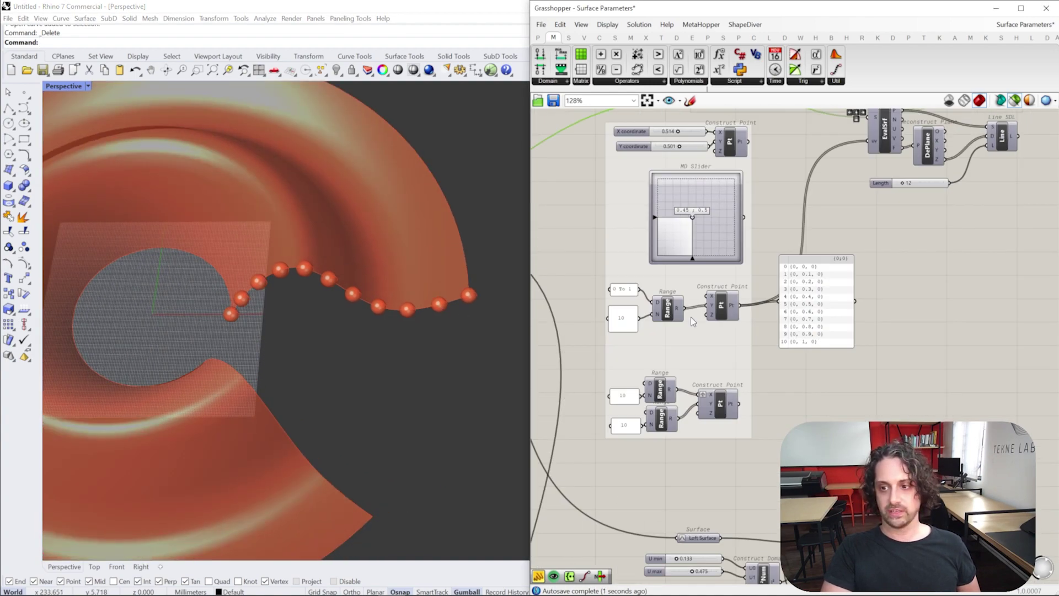
Move the Range connection from the Construct Point's Y input to its X input and view the points on the revolution surface.
{"action": "scroll", "coordinate": [691, 317], "scroll_direction": "up", "scroll_amount": 3}
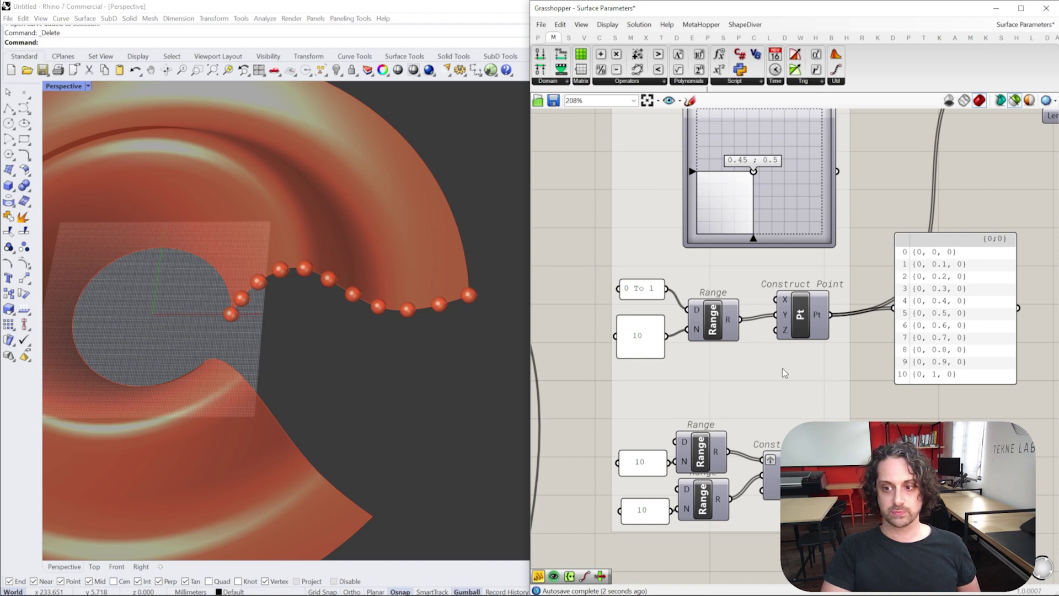
{"action": "left_click_drag", "start_coordinate": [777, 314], "coordinate": [777, 300], "text": "ctrl+shift"}
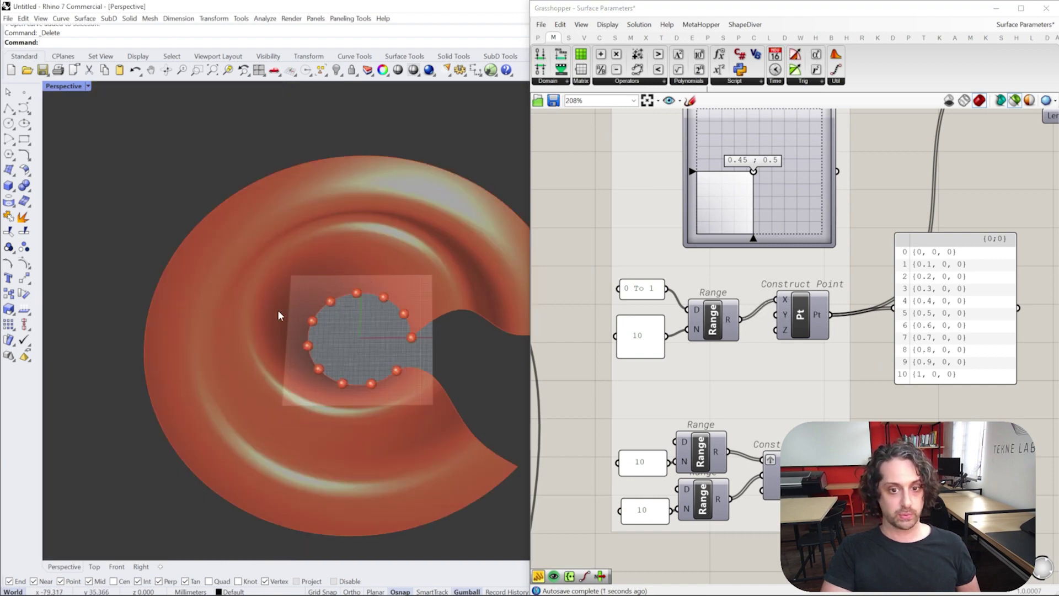
{"action": "right_click_drag", "start_coordinate": [278, 315], "coordinate": [355, 375]}
{"action": "right_click_drag", "start_coordinate": [681, 354], "coordinate": [630, 367]}
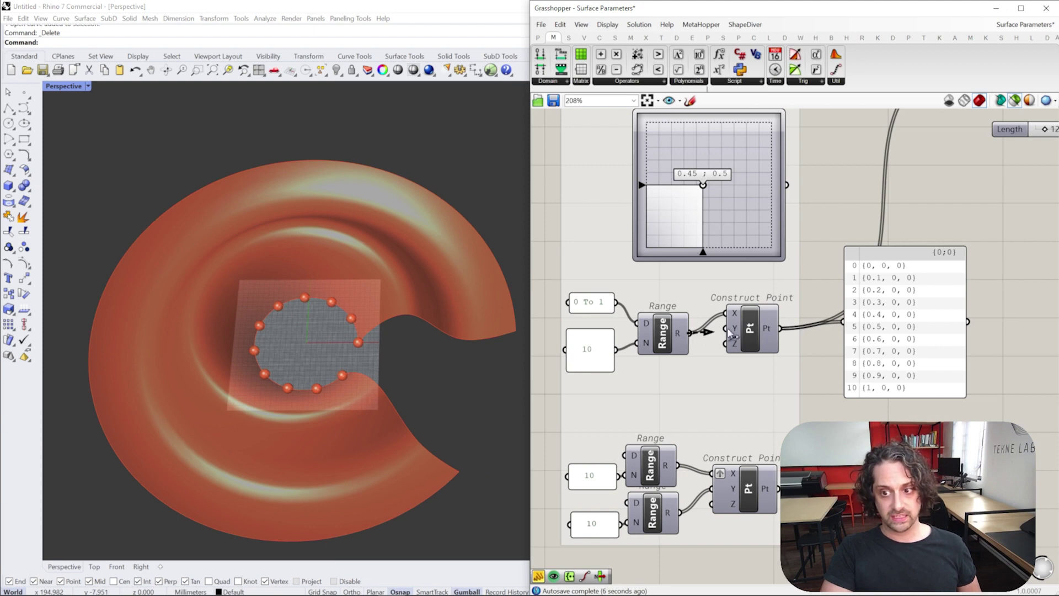
Connect the Range output to the Construct Point's Y input as well and examine the matching X and Y values.
{"action": "left_click_drag", "start_coordinate": [731, 333], "coordinate": [726, 328], "text": "shift"}
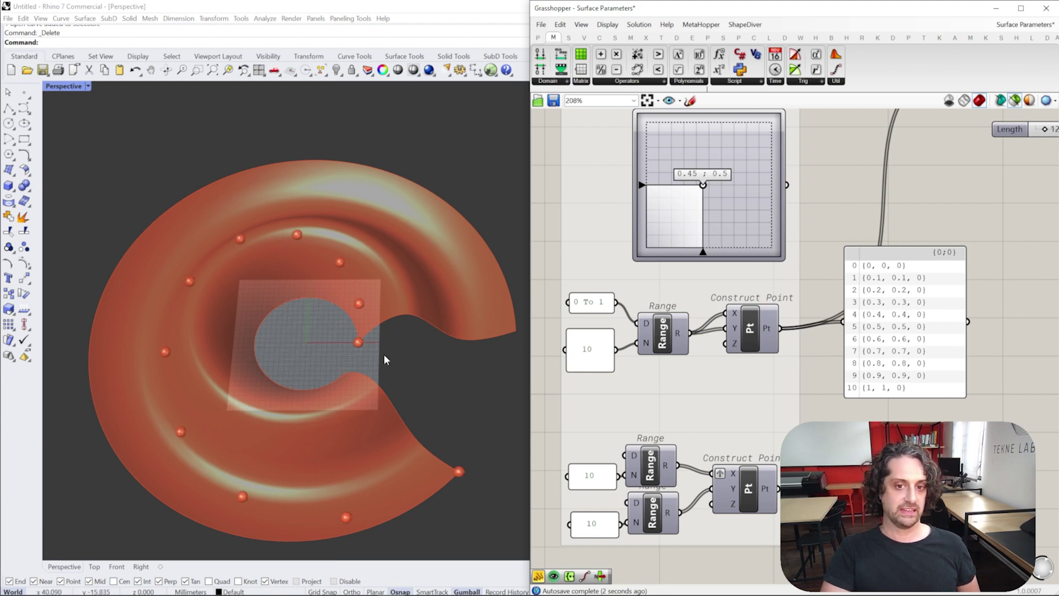
{"action": "scroll", "coordinate": [938, 325], "scroll_direction": "up", "scroll_amount": 3}
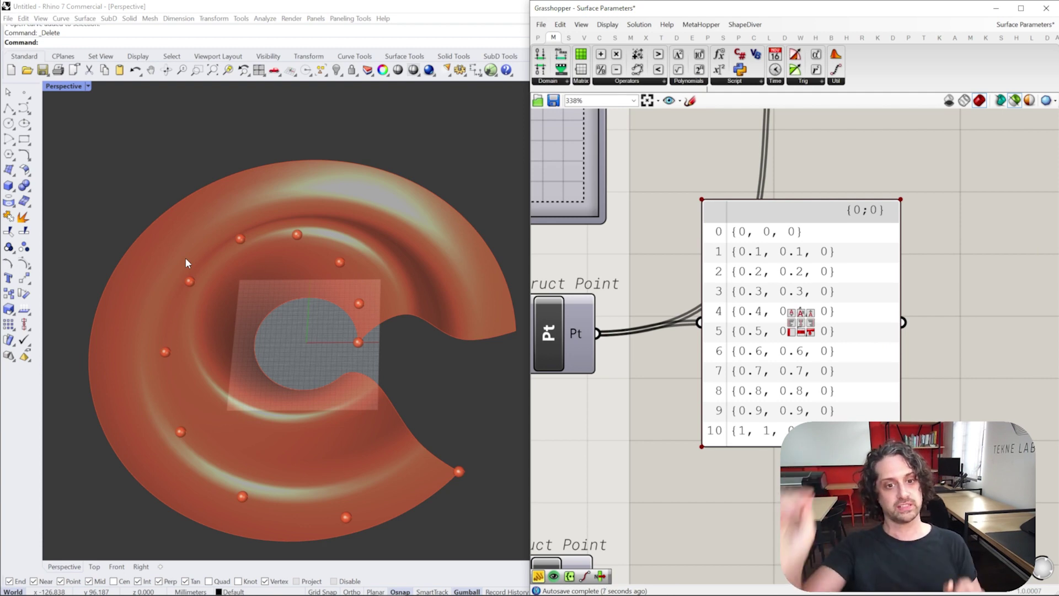
{"action": "scroll", "coordinate": [881, 274], "scroll_direction": "down", "scroll_amount": 5}
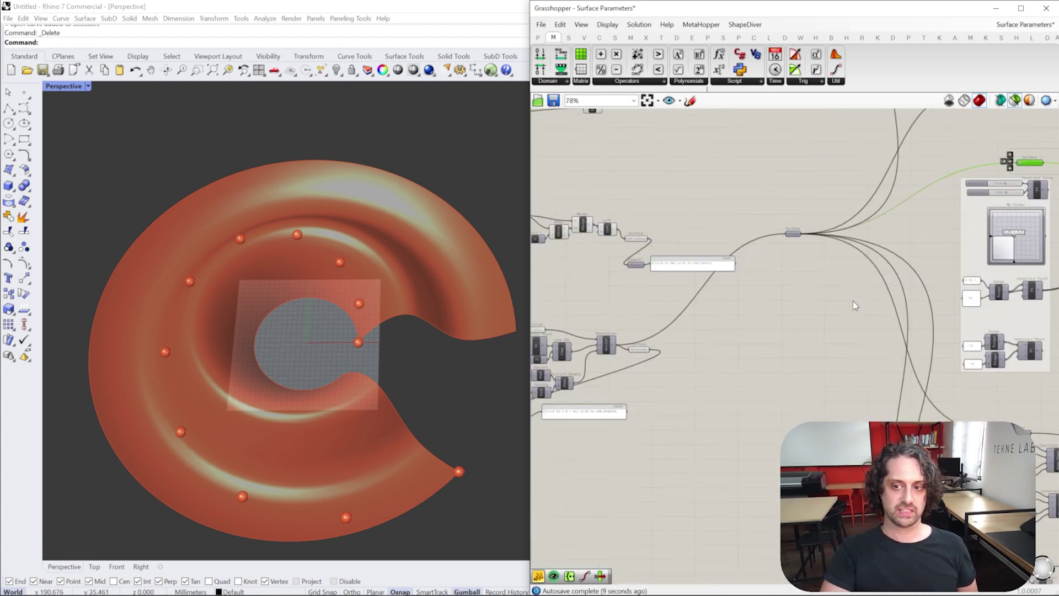
Set the Range's number of steps to 100 and preview the Sphere with the Loft Surface parameter to view the denser spiral of points.
{"action": "right_click_drag", "start_coordinate": [913, 303], "coordinate": [639, 308]}
{"action": "scroll", "coordinate": [640, 308], "scroll_direction": "up", "scroll_amount": 3}
{"action": "right_click_drag", "start_coordinate": [934, 225], "coordinate": [592, 480]}
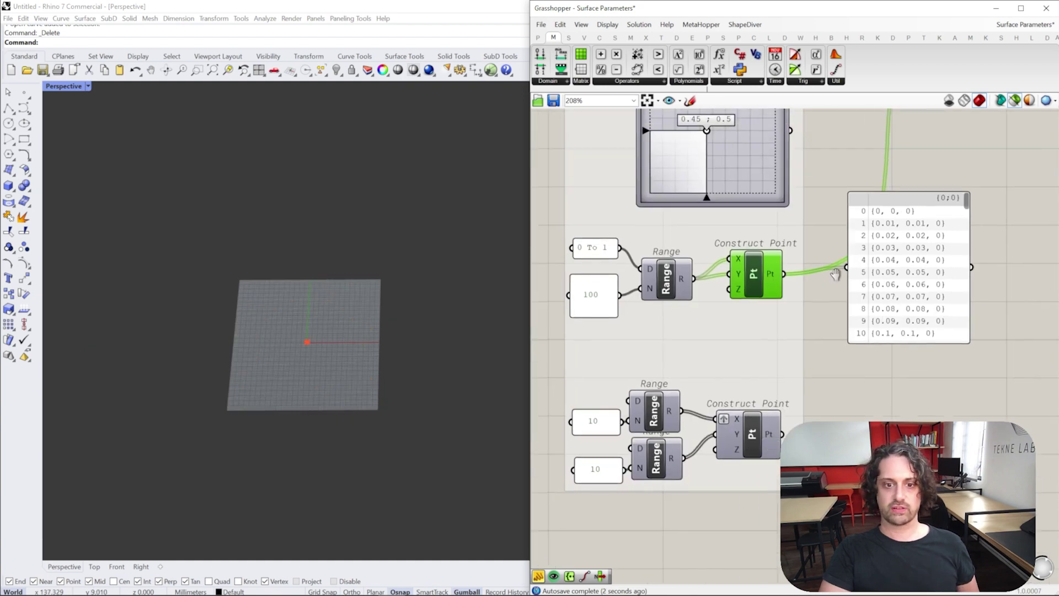
{"action": "scroll", "coordinate": [795, 213], "scroll_direction": "down", "scroll_amount": 3}
{"action": "left_click", "coordinate": [896, 168]}
{"action": "left_click", "coordinate": [613, 168], "text": "shift"}
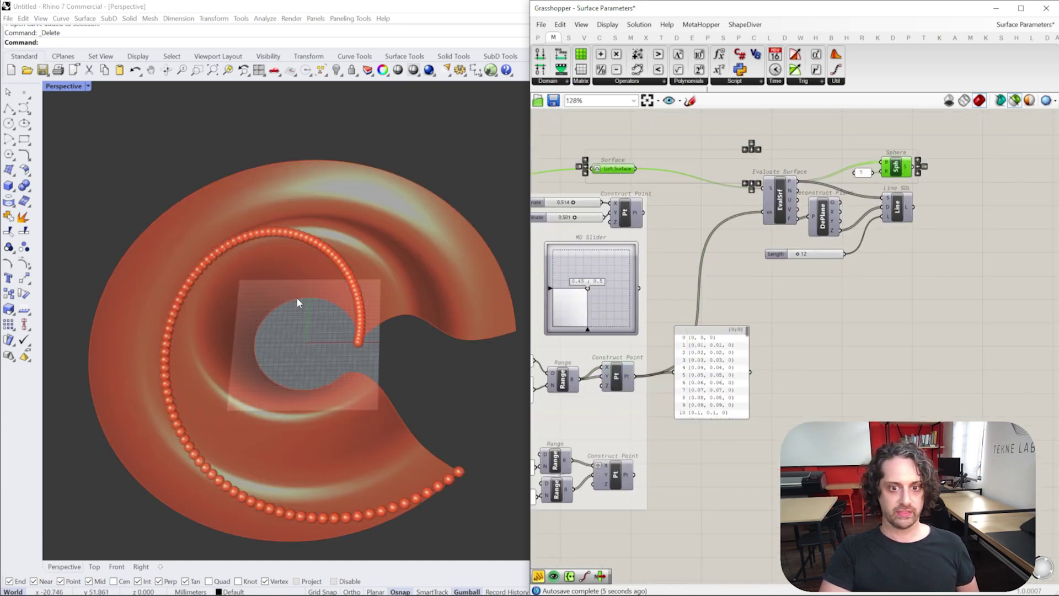
{"action": "scroll", "coordinate": [707, 372], "scroll_direction": "up", "scroll_amount": 4}
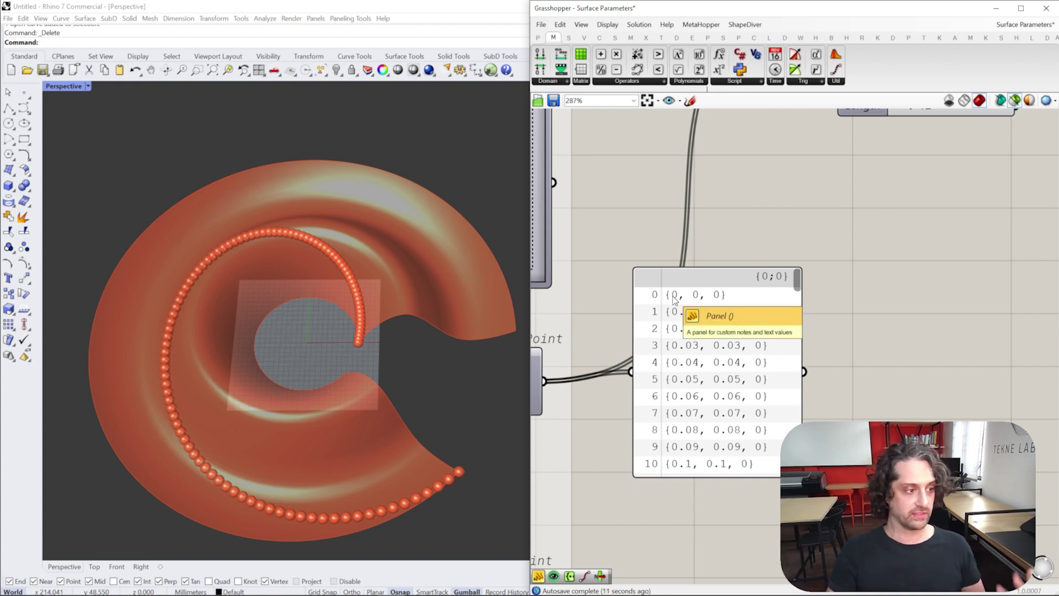
Set the number of steps of the 0 To 1 Range to 10.
{"action": "scroll", "coordinate": [673, 299], "scroll_direction": "down", "scroll_amount": 5}
{"action": "scroll", "coordinate": [687, 262], "scroll_direction": "up", "scroll_amount": 3}
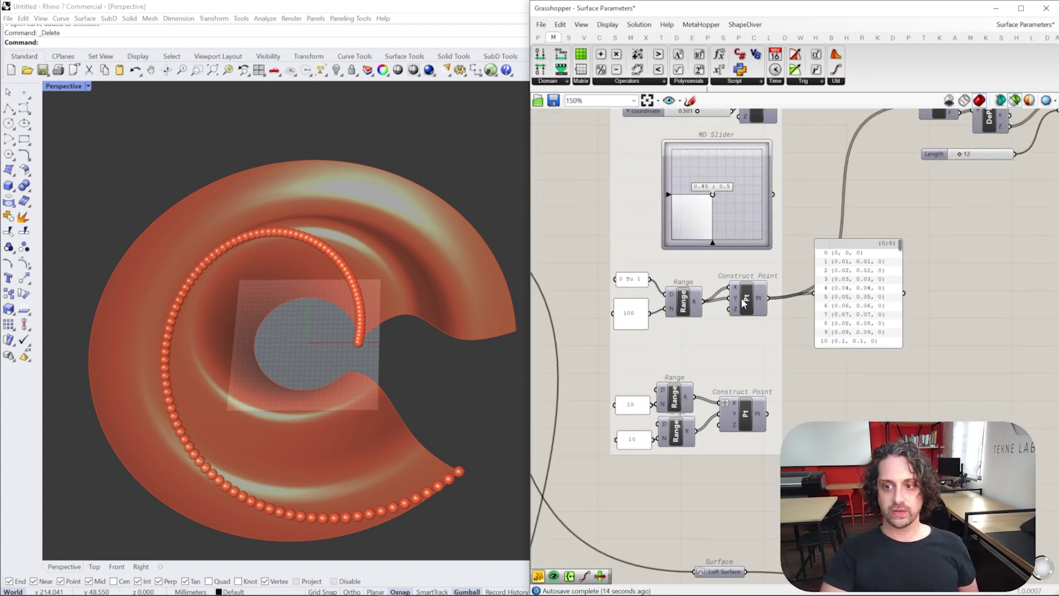
{"action": "double_click", "coordinate": [634, 439]}
{"action": "left_click", "coordinate": [661, 406]}
Graft the Construct Point's X input and view the grid of points across the revolution surface.
{"action": "right_click", "coordinate": [736, 287]}
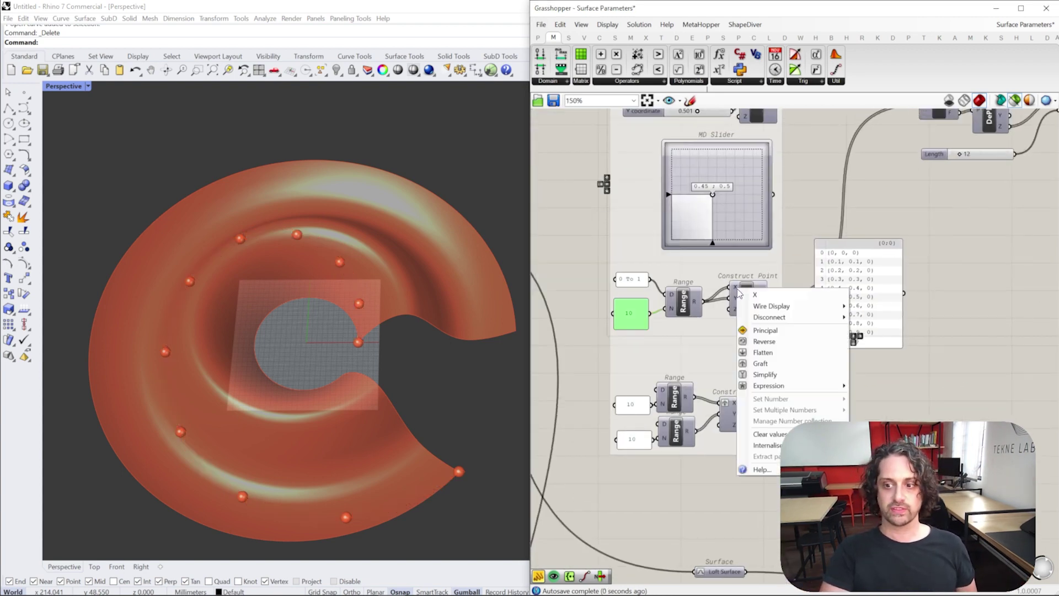
{"action": "left_click", "coordinate": [760, 363]}
{"action": "right_click_drag", "start_coordinate": [762, 293], "coordinate": [686, 310]}
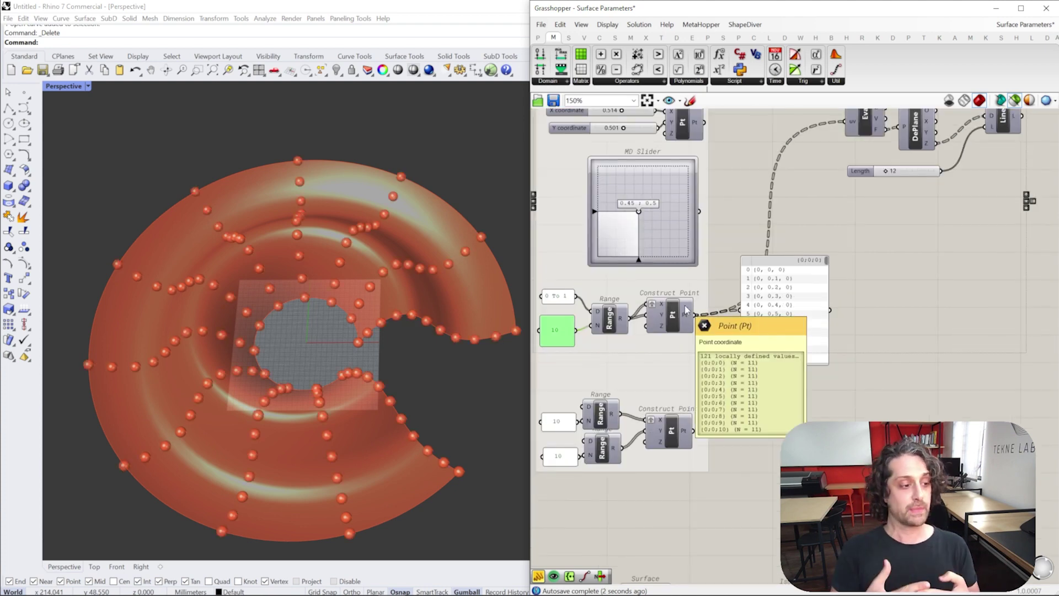
{"action": "scroll", "coordinate": [686, 310], "scroll_direction": "up", "scroll_amount": 4}
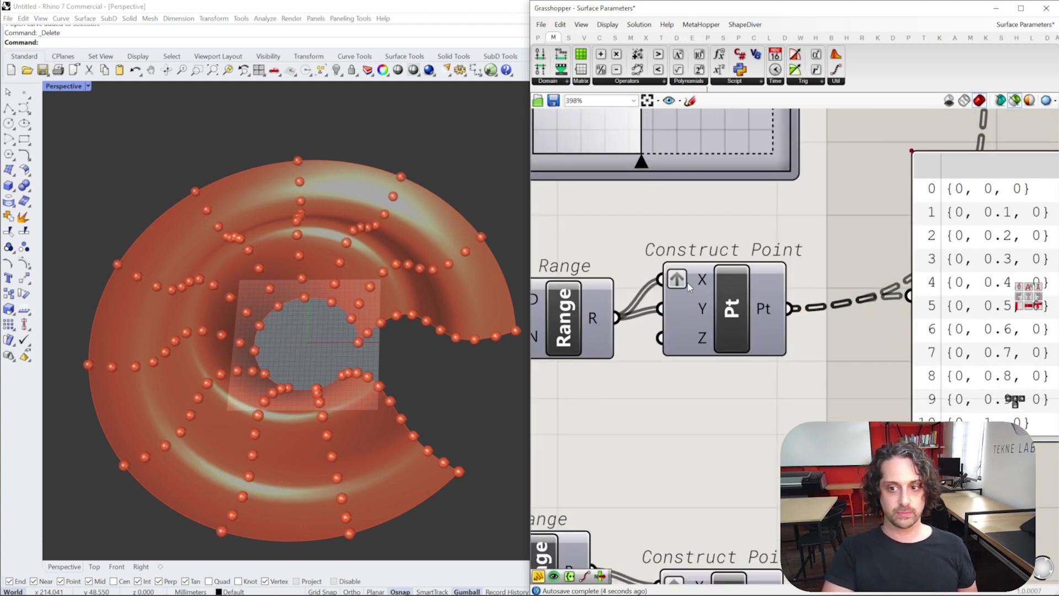
{"action": "right_click_drag", "start_coordinate": [550, 324], "coordinate": [683, 317]}
{"action": "right_click_drag", "start_coordinate": [340, 361], "coordinate": [216, 380]}
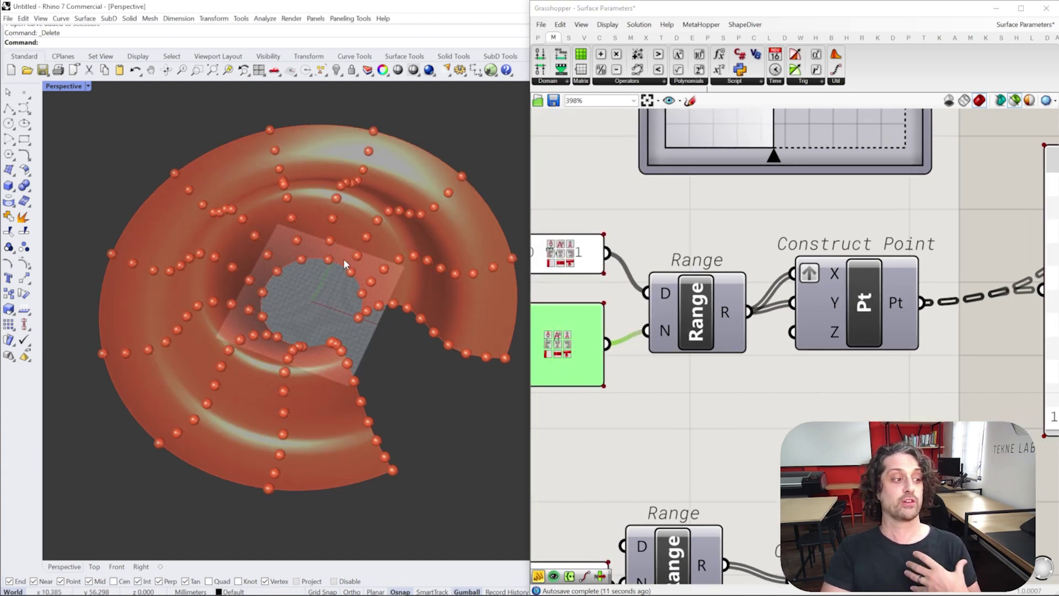
{"action": "right_click_drag", "start_coordinate": [344, 263], "coordinate": [331, 349]}
Connect the LOFT Surface parameter to the shared Surface parameter in place of the REV Surface and view the point grid.
{"action": "scroll", "coordinate": [826, 312], "scroll_direction": "down", "scroll_amount": 6}
{"action": "right_click_drag", "start_coordinate": [597, 248], "coordinate": [717, 300]}
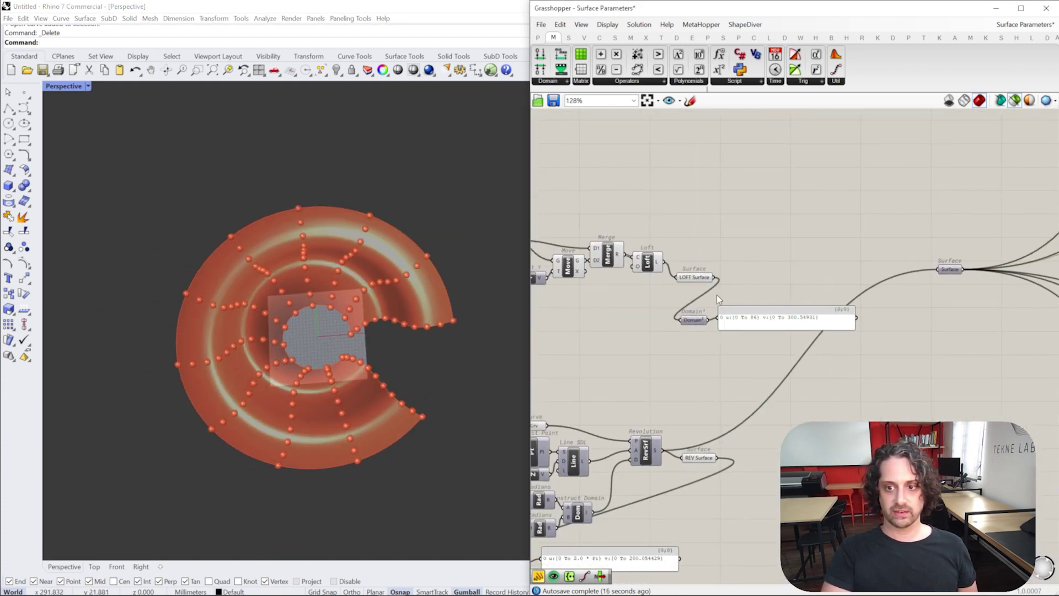
{"action": "left_click_drag", "start_coordinate": [715, 282], "coordinate": [939, 269]}
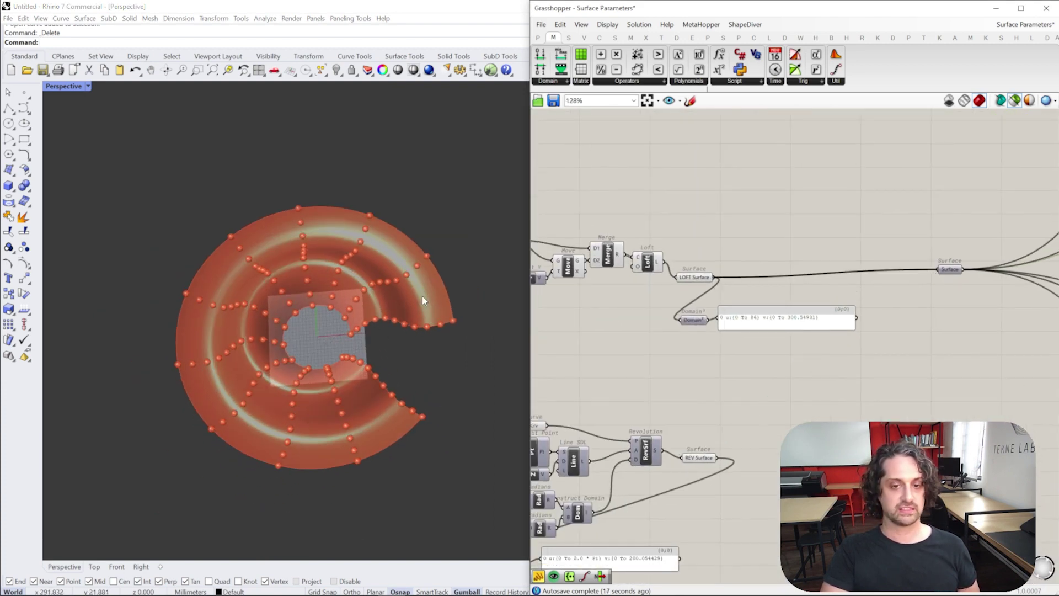
{"action": "scroll", "coordinate": [393, 295], "scroll_direction": "up", "scroll_amount": 5}
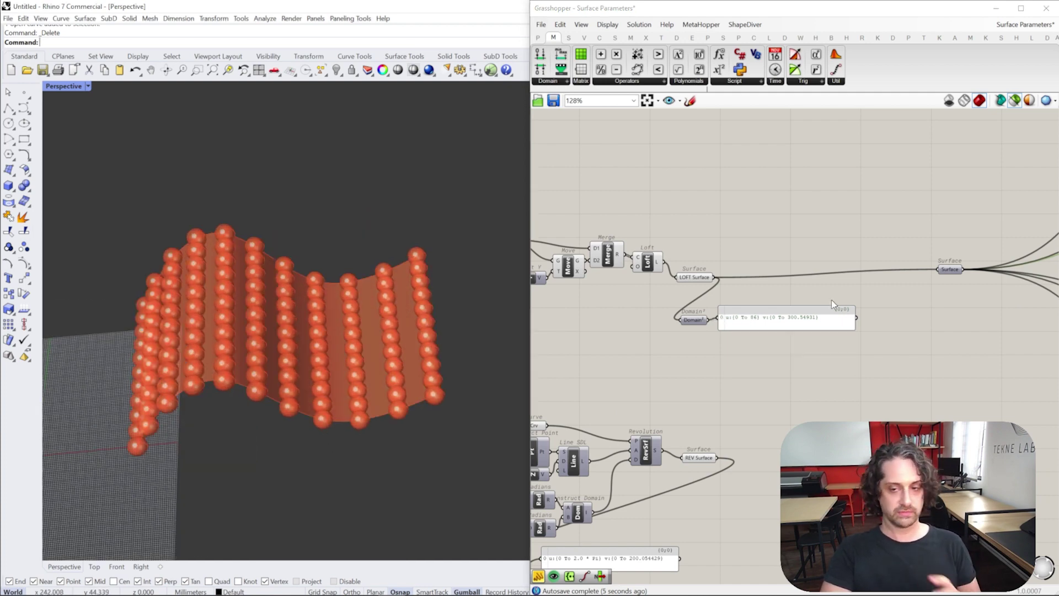
Review the point-coordinate methods feeding Evaluate Surface and examine the resulting grid of spheres on the loft surface.
{"action": "scroll", "coordinate": [832, 299], "scroll_direction": "down", "scroll_amount": 2}
{"action": "right_click_drag", "start_coordinate": [832, 300], "coordinate": [734, 247]}
{"action": "scroll", "coordinate": [734, 247], "scroll_direction": "down", "scroll_amount": 1}
{"action": "right_click_drag", "start_coordinate": [912, 275], "coordinate": [576, 344]}
{"action": "scroll", "coordinate": [849, 252], "scroll_direction": "up", "scroll_amount": 2}
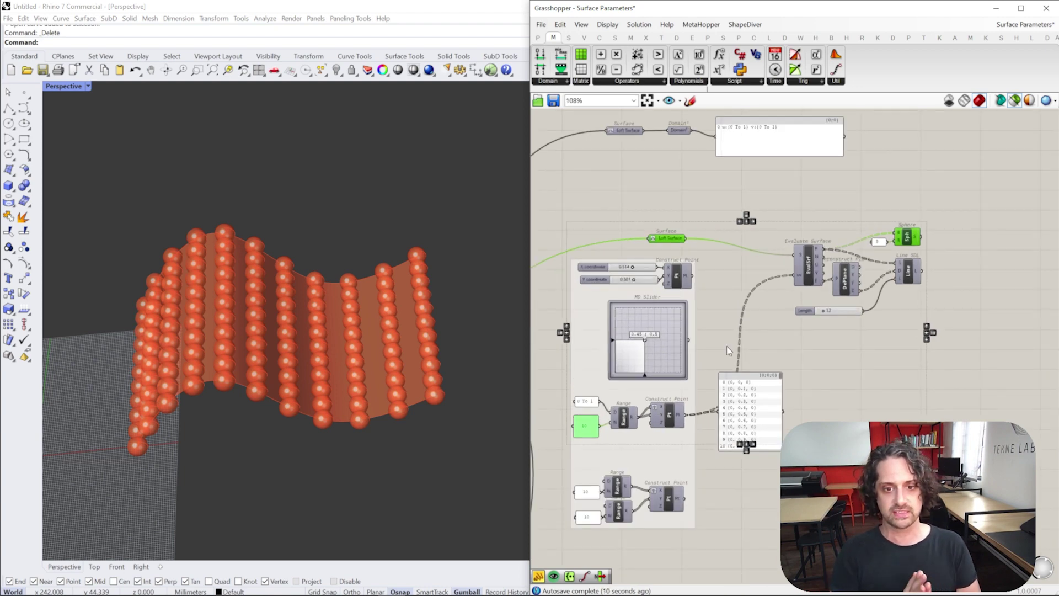
{"action": "right_click_drag", "start_coordinate": [782, 299], "coordinate": [815, 261]}
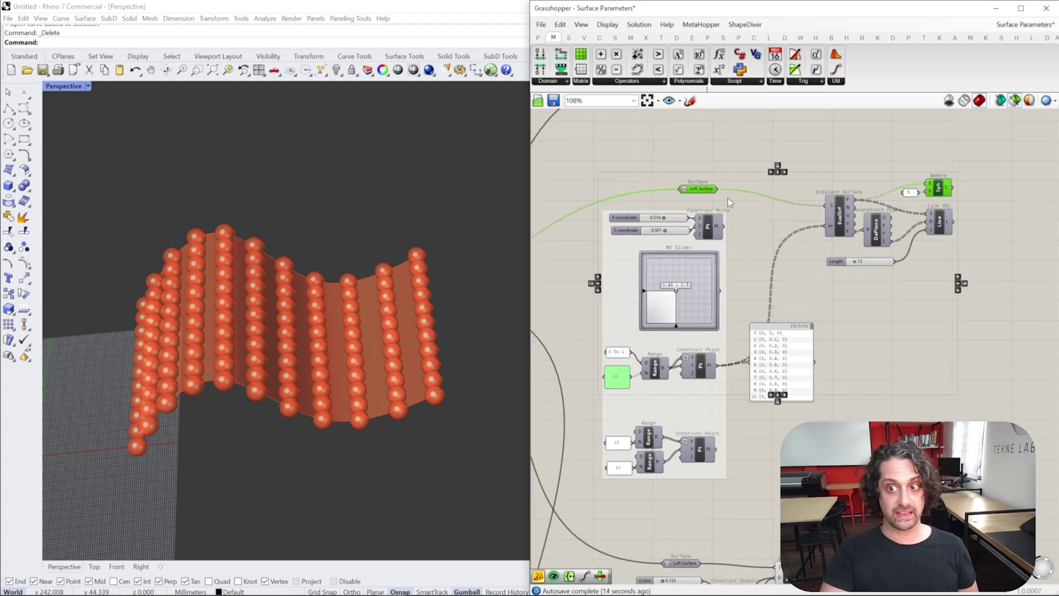
{"action": "right_click_drag", "start_coordinate": [695, 241], "coordinate": [727, 206]}
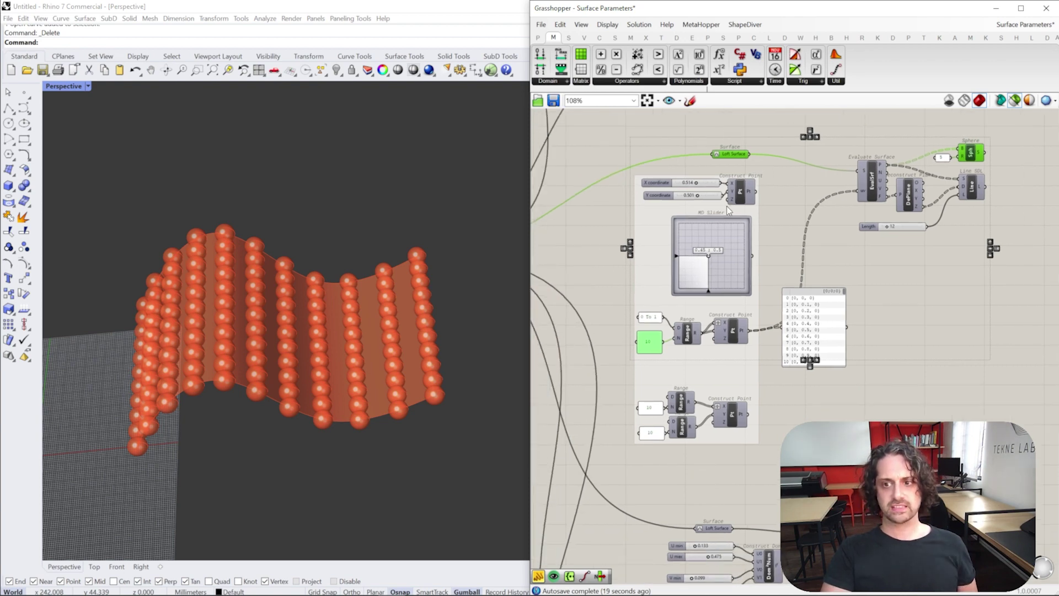
{"action": "right_click_drag", "start_coordinate": [392, 326], "coordinate": [407, 359]}
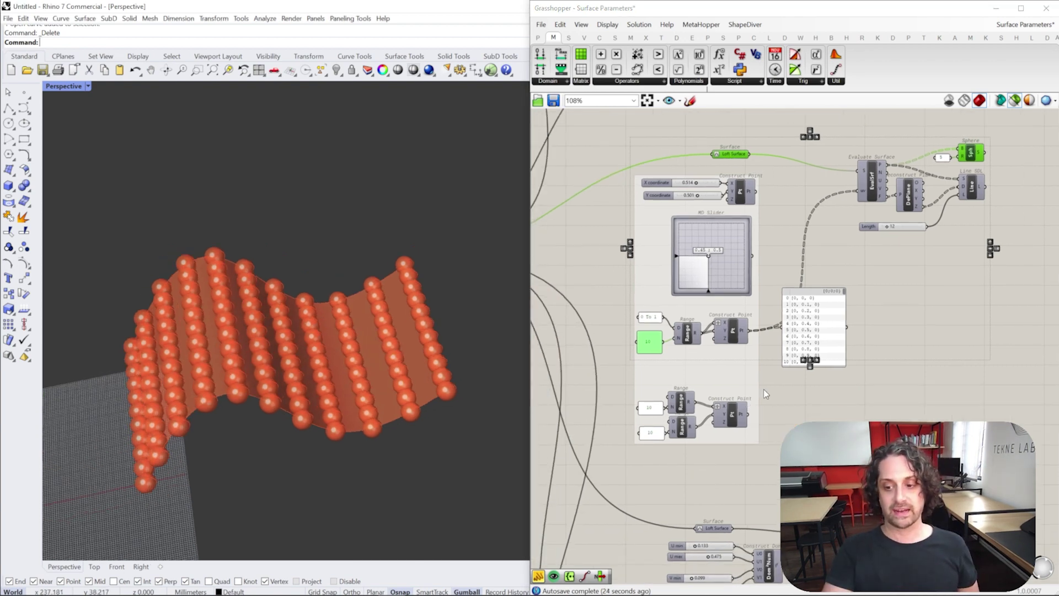
Set the Construct Domain² sliders feeding Isotrim to U min 0.000, U max 1.000, V min 0.000 and V max 1.000.
{"action": "right_click_drag", "start_coordinate": [763, 389], "coordinate": [771, 253]}
{"action": "right_click_drag", "start_coordinate": [753, 428], "coordinate": [745, 363]}
{"action": "scroll", "coordinate": [746, 362], "scroll_direction": "up", "scroll_amount": 2}
{"action": "left_click_drag", "start_coordinate": [797, 414], "coordinate": [689, 490]}
{"action": "left_click_drag", "start_coordinate": [898, 412], "coordinate": [678, 512]}
{"action": "key", "text": "Delete"}
{"action": "left_click", "coordinate": [718, 318]}
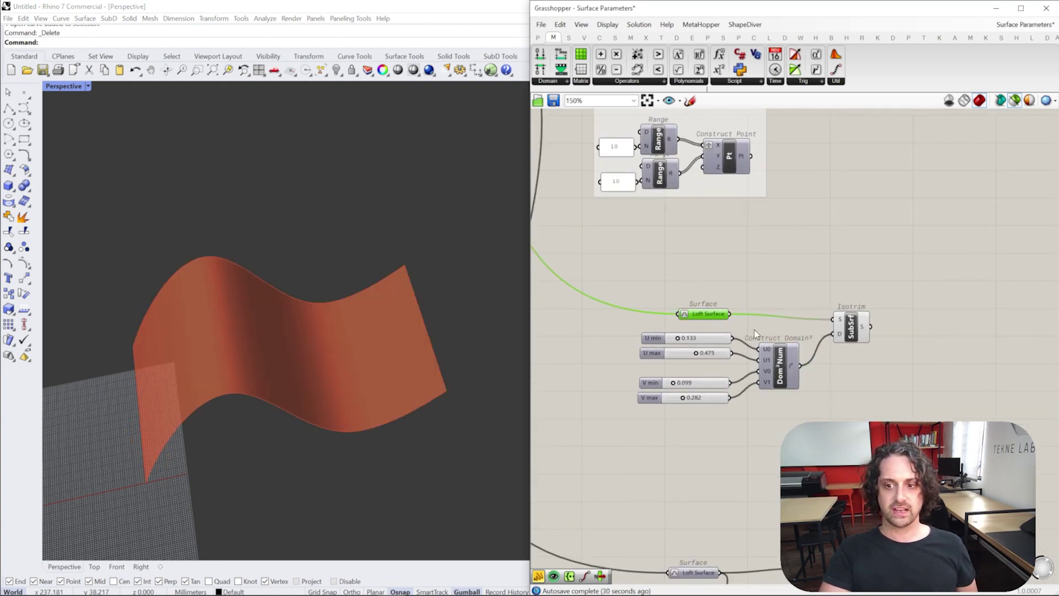
{"action": "scroll", "coordinate": [766, 330], "scroll_direction": "up", "scroll_amount": 4}
{"action": "left_click_drag", "start_coordinate": [677, 313], "coordinate": [674, 313]}
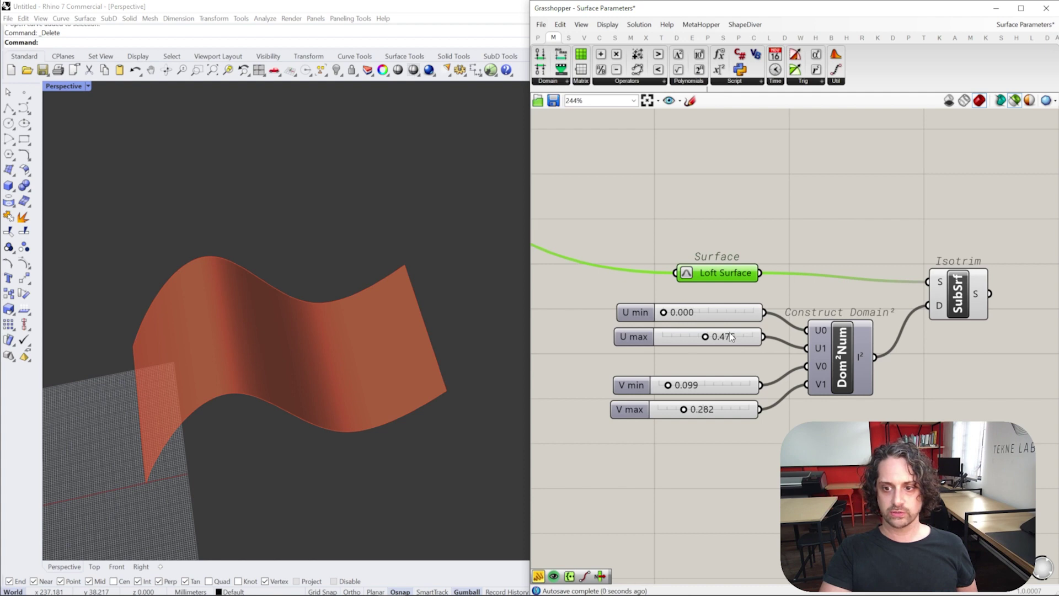
{"action": "left_click_drag", "start_coordinate": [731, 336], "coordinate": [798, 338]}
{"action": "left_click_drag", "start_coordinate": [668, 386], "coordinate": [823, 405]}
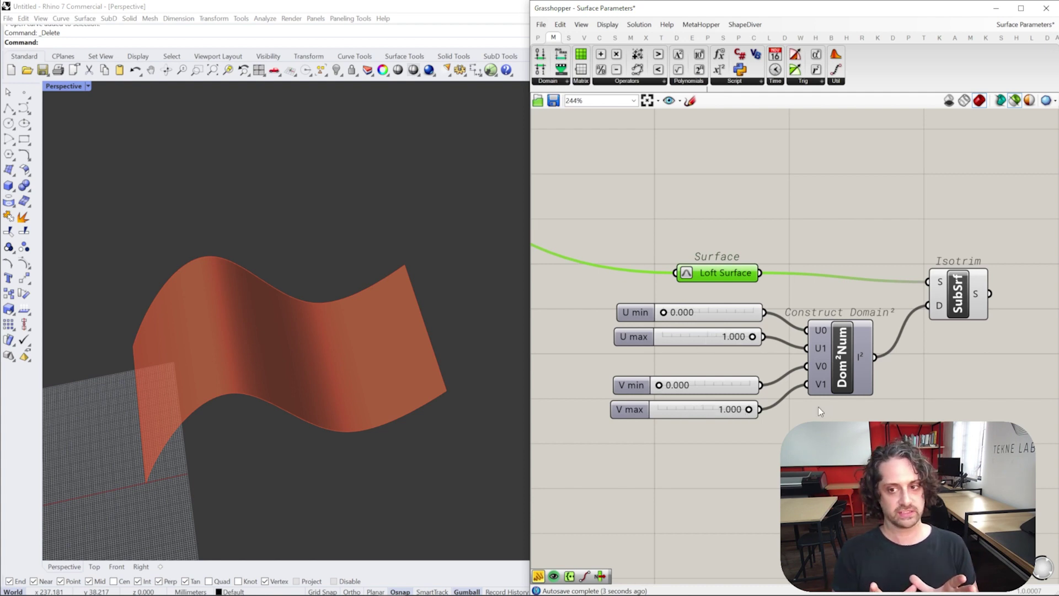
Preview the Isotrim result together with the Loft Surface parameter.
{"action": "left_click", "coordinate": [963, 265], "text": "shift"}
{"action": "scroll", "coordinate": [963, 265], "scroll_direction": "up", "scroll_amount": 3}
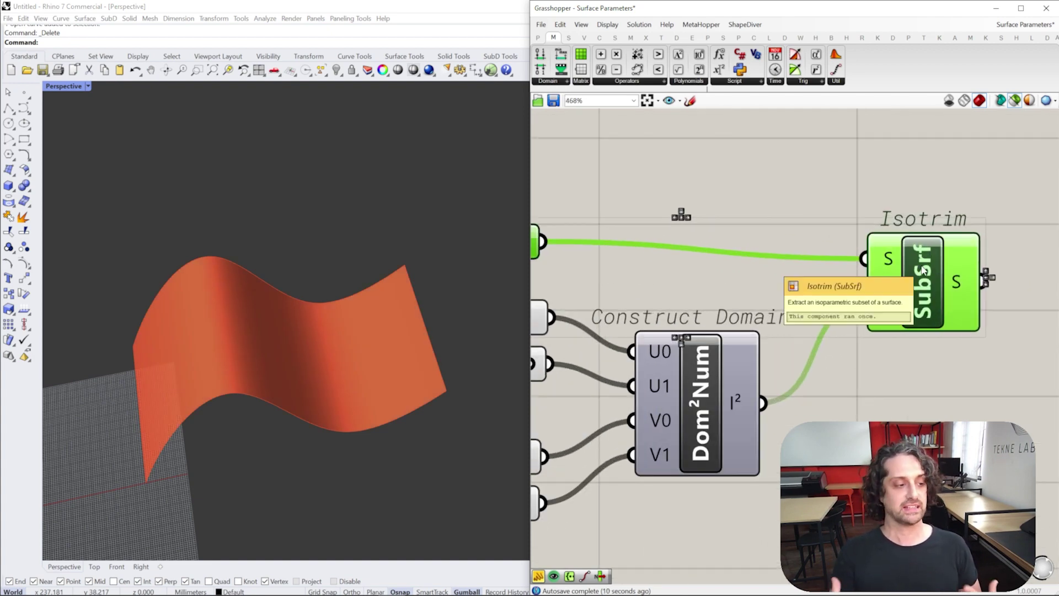
{"action": "scroll", "coordinate": [732, 216], "scroll_direction": "down", "scroll_amount": 3}
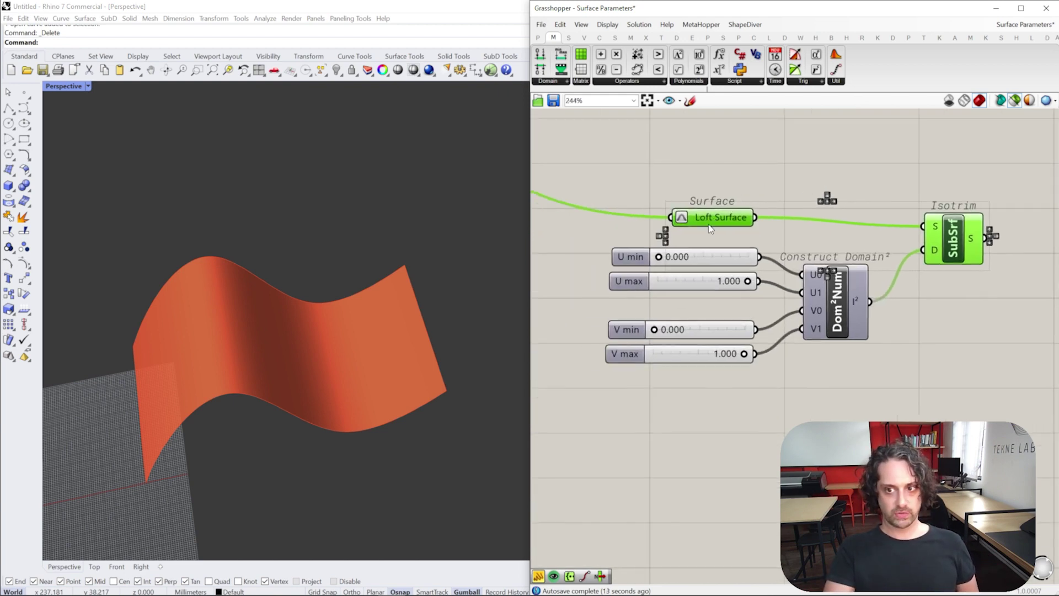
{"action": "right_click_drag", "start_coordinate": [730, 213], "coordinate": [731, 237]}
{"action": "scroll", "coordinate": [736, 301], "scroll_direction": "up", "scroll_amount": 2}
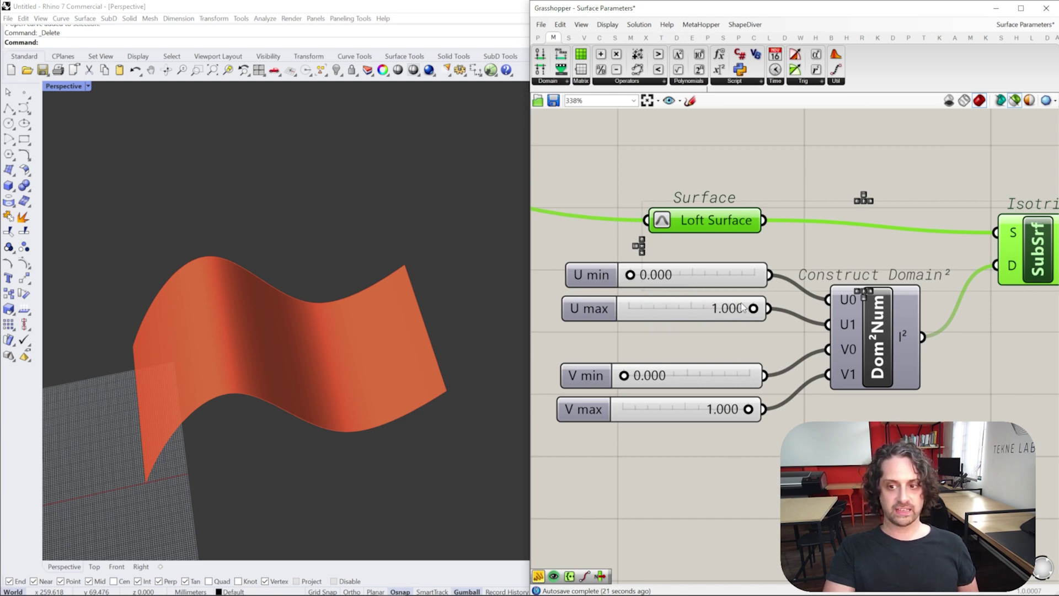
Set U max to 0.521 and V max to 0.499, and inspect the trimmed patch on the loft surface.
{"action": "left_click_drag", "start_coordinate": [754, 310], "coordinate": [694, 309]}
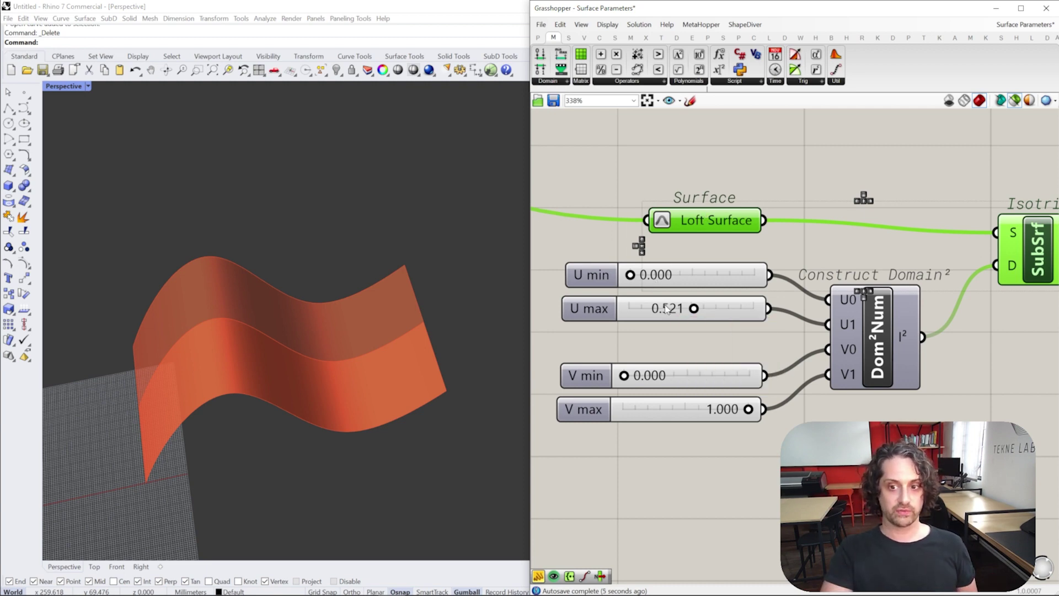
{"action": "left_click_drag", "start_coordinate": [748, 410], "coordinate": [686, 414]}
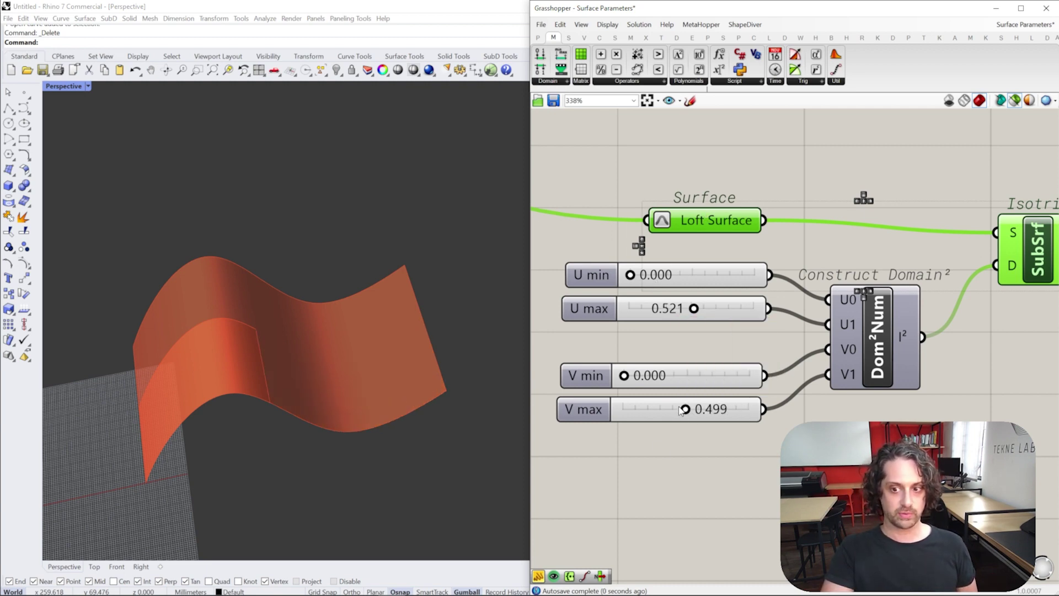
{"action": "right_click_drag", "start_coordinate": [236, 307], "coordinate": [184, 297]}
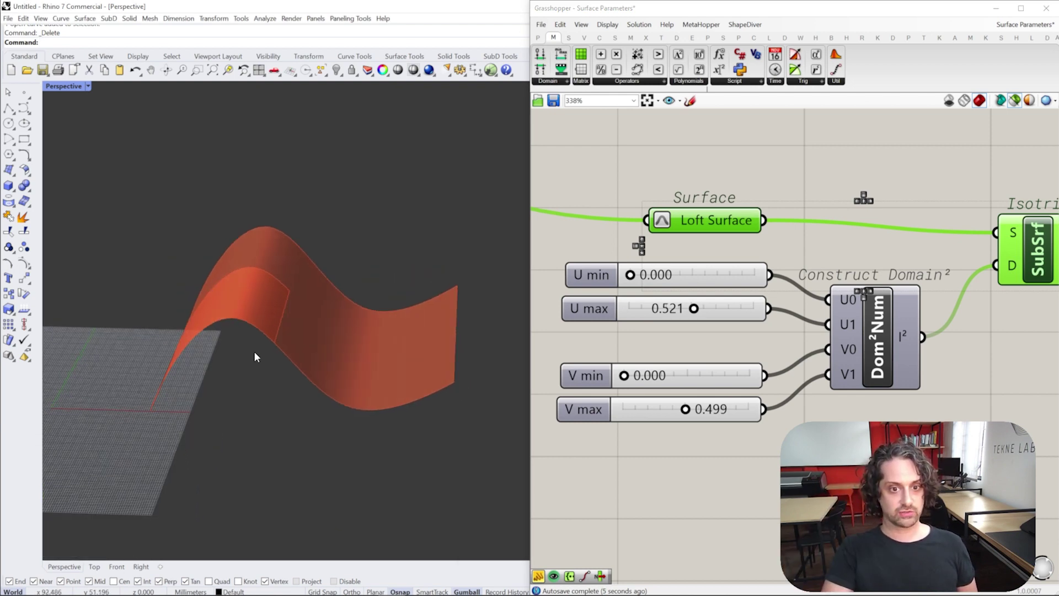
{"action": "right_click_drag", "start_coordinate": [254, 355], "coordinate": [289, 350]}
Raise the domain minimums to U min 0.101 and V min 0.076.
{"action": "right_click_drag", "start_coordinate": [646, 284], "coordinate": [604, 262]}
{"action": "left_click_drag", "start_coordinate": [588, 255], "coordinate": [601, 254]}
{"action": "left_click", "coordinate": [600, 359]}
{"action": "left_click_drag", "start_coordinate": [582, 354], "coordinate": [592, 352]}
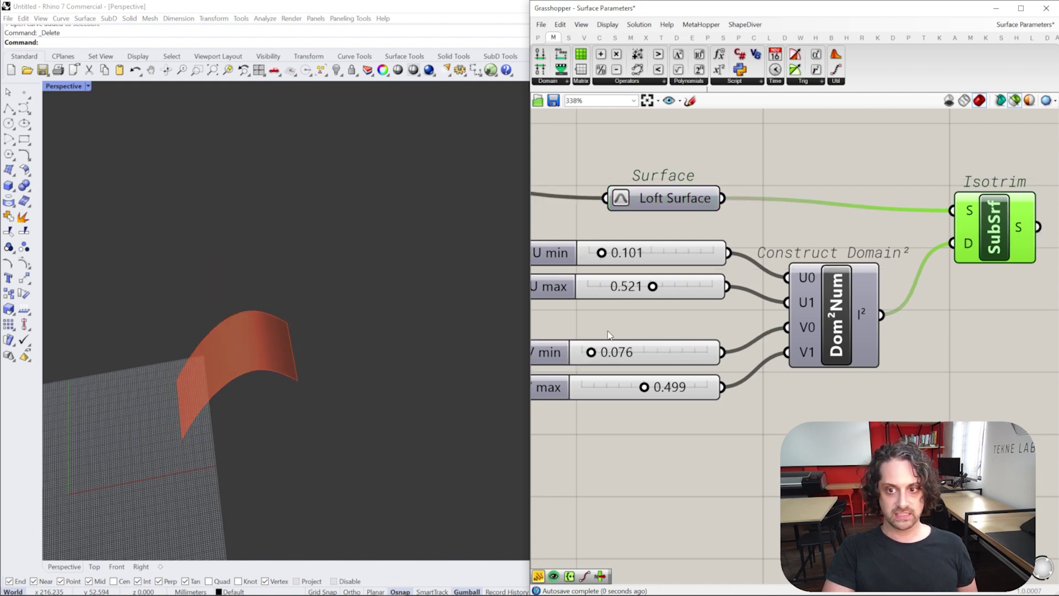
Preview the loft surface with the Isotrim patch and set V max to 0.950 and U max to 0.929.
{"action": "left_click", "coordinate": [689, 201]}
{"action": "left_click_drag", "start_coordinate": [644, 387], "coordinate": [700, 387]}
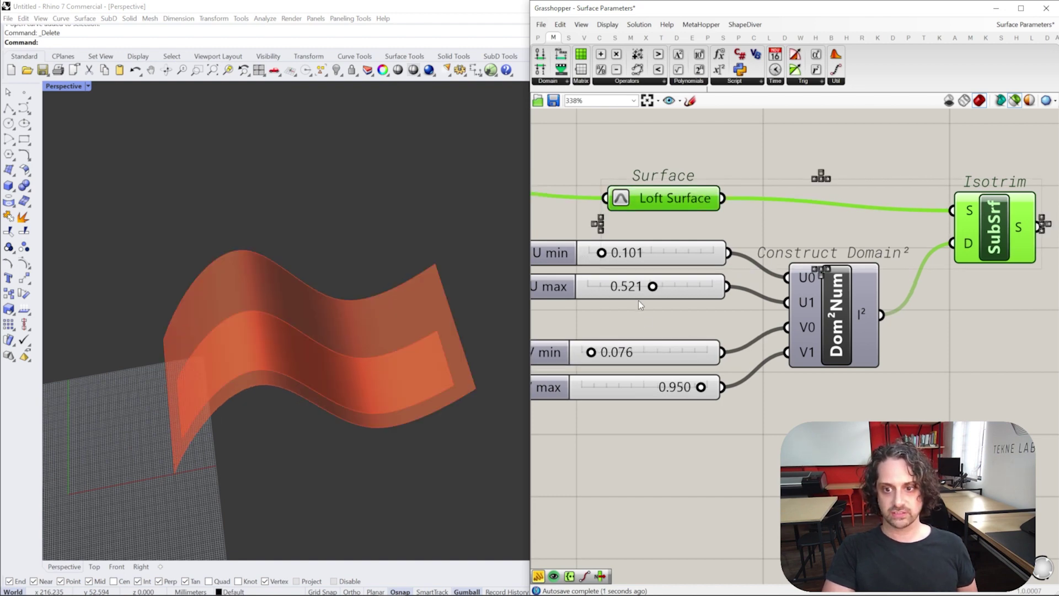
{"action": "left_click_drag", "start_coordinate": [653, 286], "coordinate": [703, 286]}
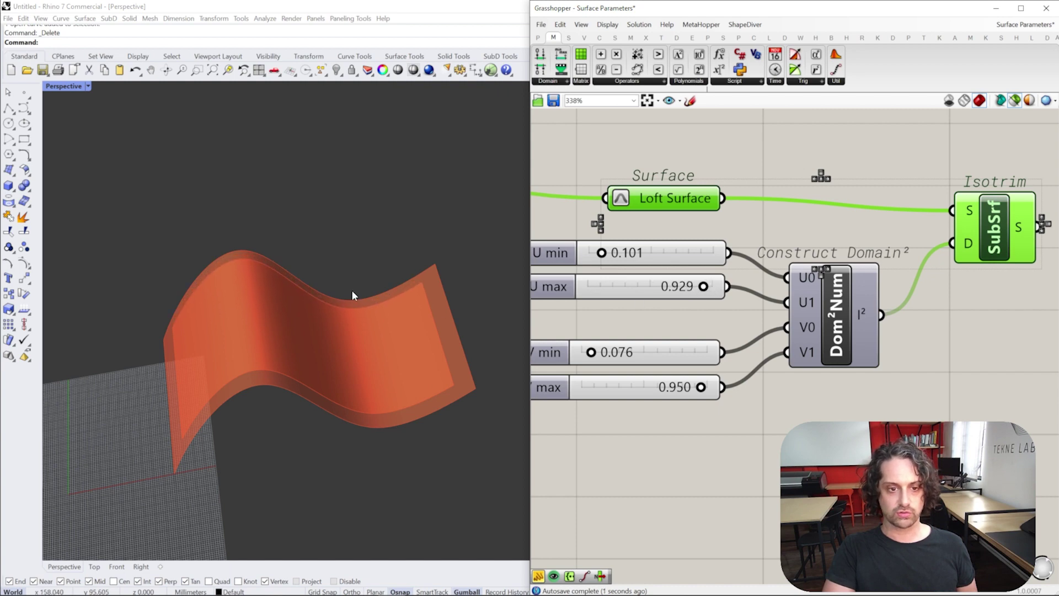
{"action": "right_click_drag", "start_coordinate": [351, 293], "coordinate": [187, 287]}
{"action": "right_click_drag", "start_coordinate": [482, 329], "coordinate": [386, 253]}
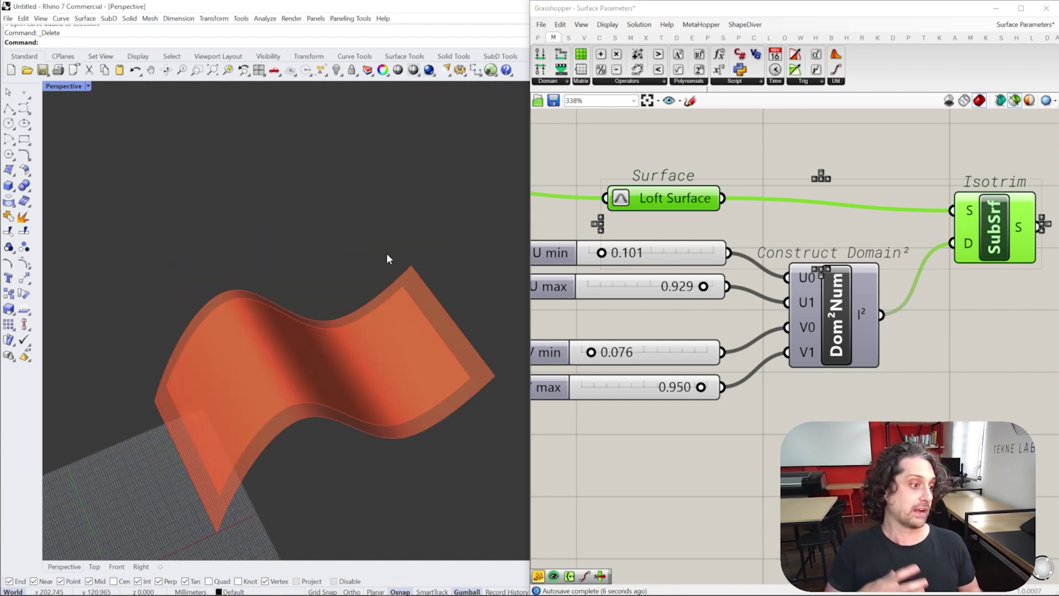
Connect the REV Surface to the shared Surface parameter in place of the LOFT Surface and view the trimmed revolution.
{"action": "scroll", "coordinate": [604, 215], "scroll_direction": "down", "scroll_amount": 5}
{"action": "scroll", "coordinate": [604, 215], "scroll_direction": "up", "scroll_amount": 2}
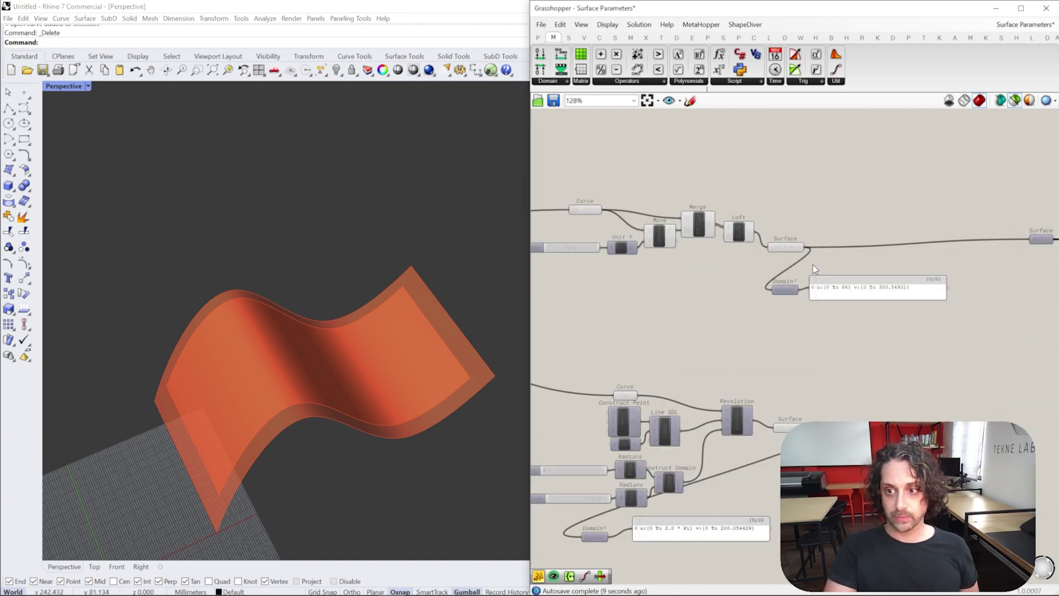
{"action": "left_click_drag", "start_coordinate": [1029, 241], "coordinate": [807, 427]}
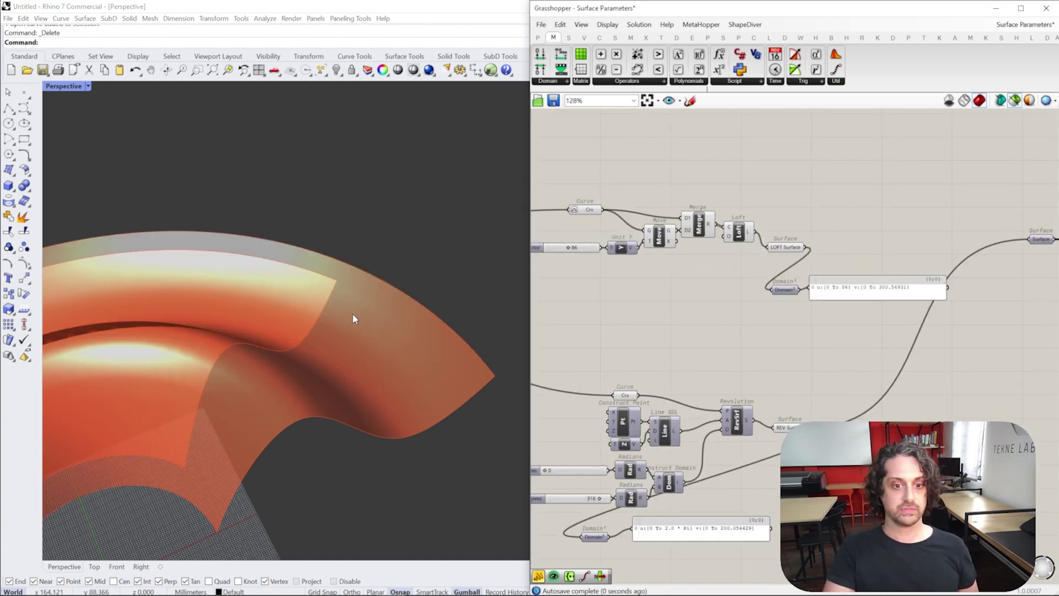
{"action": "scroll", "coordinate": [353, 313], "scroll_direction": "down", "scroll_amount": 3}
{"action": "mouse_move", "coordinate": [352, 313]}
{"action": "right_mouse_down"}
{"action": "mouse_move", "coordinate": [306, 336]}
{"action": "mouse_move", "coordinate": [341, 323]}
{"action": "right_mouse_up"}
Set U max to 0.978 and V max to 0.926 for the Isotrim domain on the revolution surface.
{"action": "right_click_drag", "start_coordinate": [709, 344], "coordinate": [593, 300]}
{"action": "scroll", "coordinate": [593, 300], "scroll_direction": "down", "scroll_amount": 4}
{"action": "scroll", "coordinate": [941, 494], "scroll_direction": "up", "scroll_amount": 7}
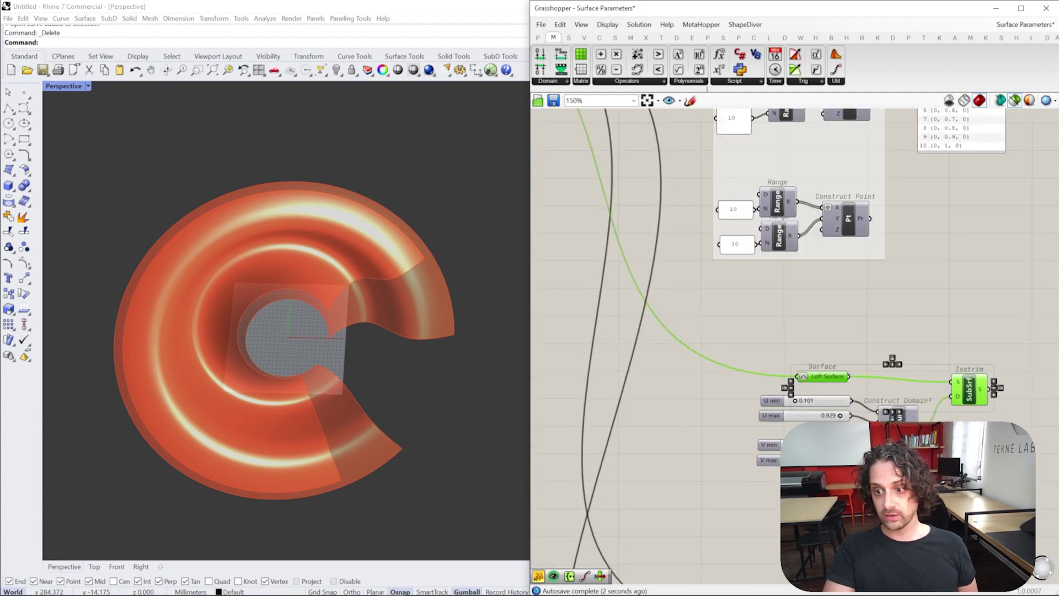
{"action": "left_click_drag", "start_coordinate": [750, 346], "coordinate": [753, 347]}
{"action": "mouse_move", "coordinate": [749, 432]}
{"action": "left_mouse_down"}
{"action": "mouse_move", "coordinate": [723, 432]}
{"action": "mouse_move", "coordinate": [736, 436]}
{"action": "left_mouse_up"}
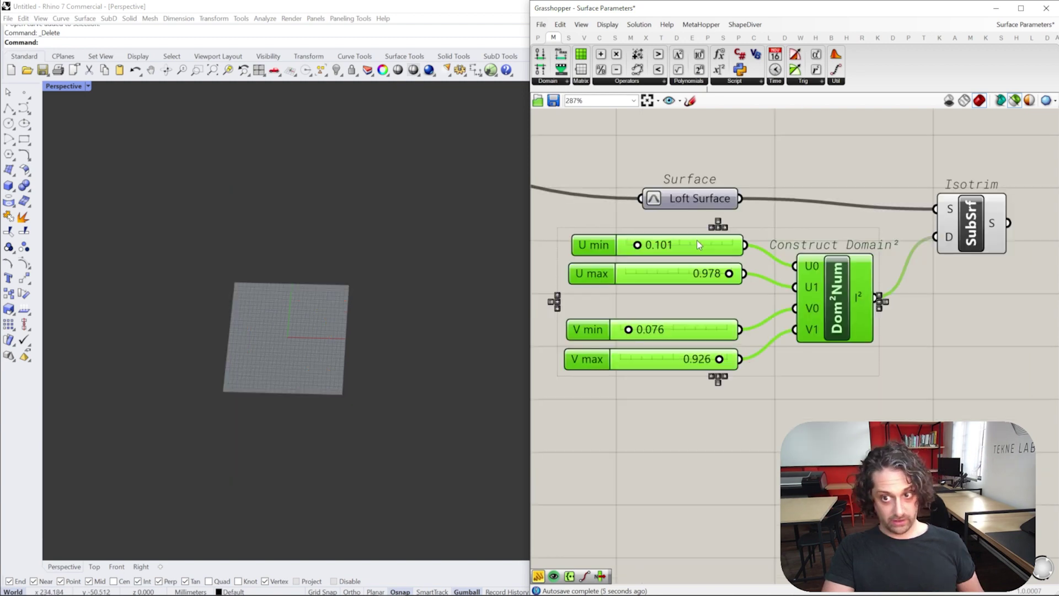
Duplicate the Construct Domain² with its four sliders, feed both domains into Isotrim's D input, and preview them with the surface.
{"action": "scroll", "coordinate": [697, 240], "scroll_direction": "down", "scroll_amount": 2}
{"action": "key", "text": "ctrl+c"}
{"action": "key", "text": "ctrl+v"}
{"action": "left_click_drag", "start_coordinate": [797, 278], "coordinate": [870, 237]}
{"action": "left_click", "coordinate": [892, 228]}
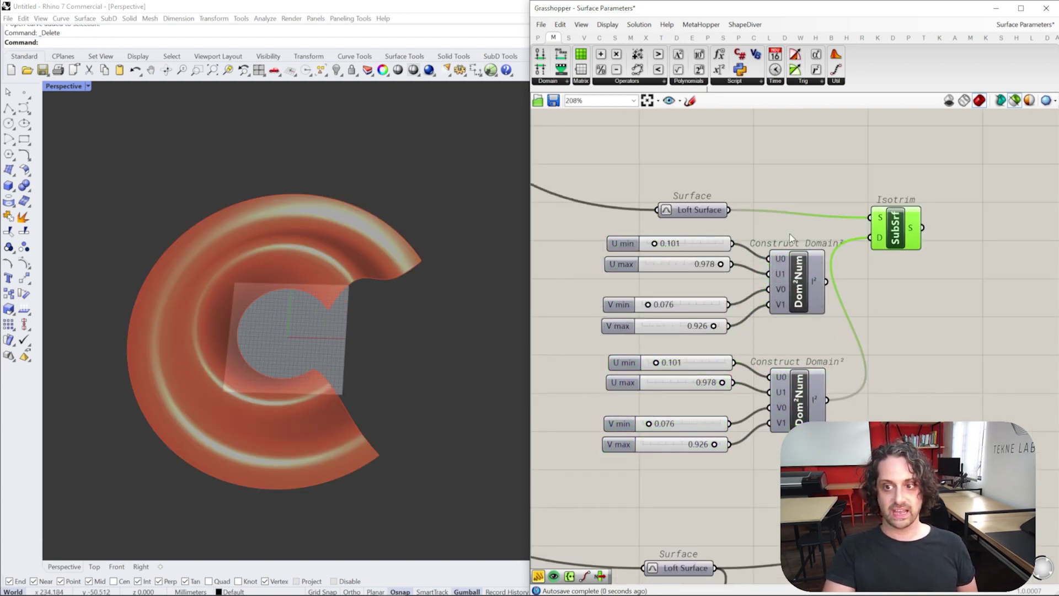
{"action": "left_click", "coordinate": [699, 210], "text": "shift"}
{"action": "scroll", "coordinate": [720, 382], "scroll_direction": "up", "scroll_amount": 2}
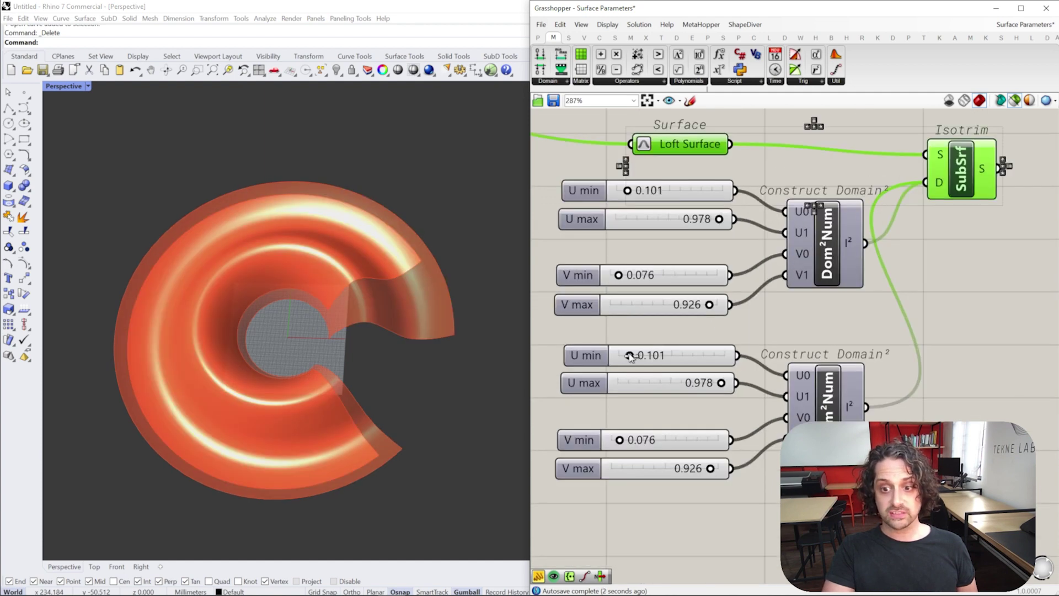
Set the first domain to U min 0.066, U max 0.411 and V max 0.275, and the second domain's U min to 0.104.
{"action": "mouse_move", "coordinate": [630, 356]}
{"action": "left_mouse_down"}
{"action": "mouse_move", "coordinate": [619, 355]}
{"action": "mouse_move", "coordinate": [630, 356]}
{"action": "left_mouse_up"}
{"action": "left_click_drag", "start_coordinate": [719, 219], "coordinate": [623, 191]}
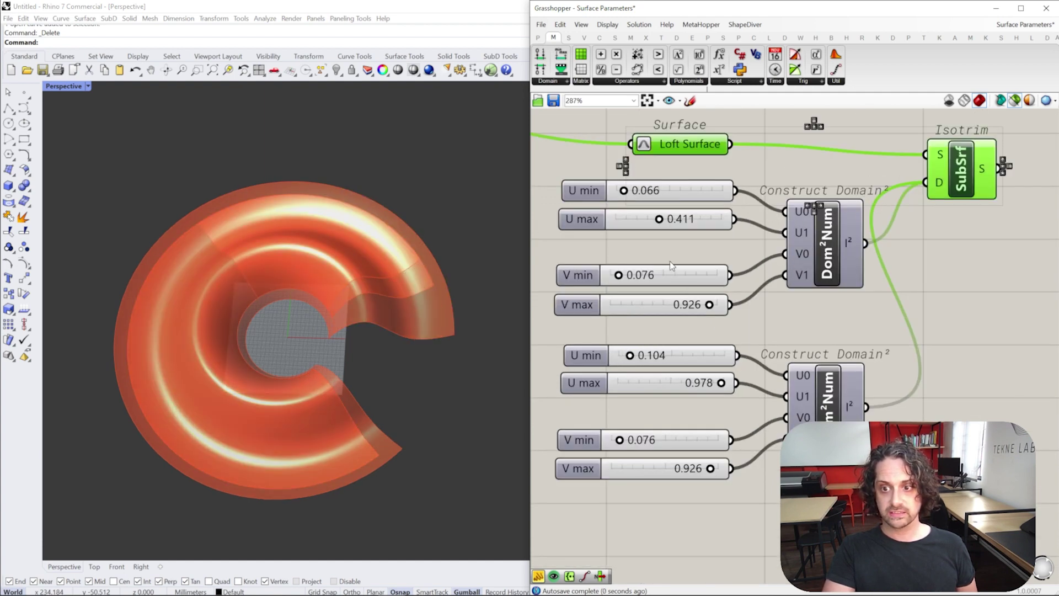
{"action": "left_click_drag", "start_coordinate": [712, 305], "coordinate": [640, 304]}
Set the second domain to U max 0.178, V min 0.307 and V max 0.492, and inspect both patches on the revolution surface.
{"action": "left_click_drag", "start_coordinate": [721, 383], "coordinate": [636, 382]}
{"action": "left_click_drag", "start_coordinate": [712, 468], "coordinate": [652, 444]}
{"action": "right_click_drag", "start_coordinate": [380, 287], "coordinate": [347, 265]}
{"action": "scroll", "coordinate": [347, 265], "scroll_direction": "up", "scroll_amount": 8}
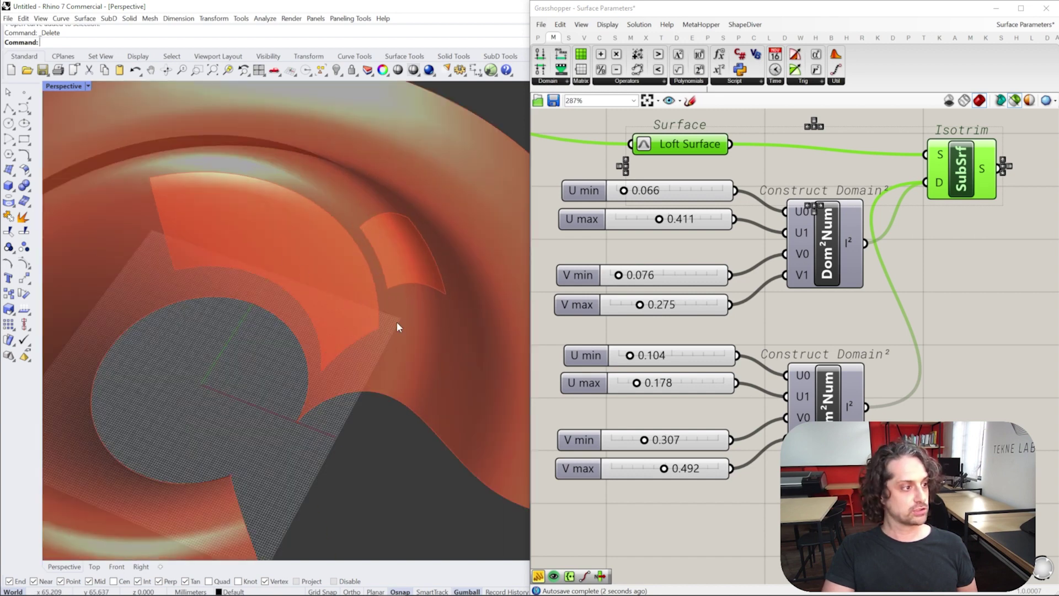
{"action": "right_click_drag", "start_coordinate": [397, 323], "coordinate": [414, 279]}
Examine how Isotrim's D input receives the two Construct Domain² outputs.
{"action": "right_click_drag", "start_coordinate": [941, 203], "coordinate": [771, 221]}
{"action": "scroll", "coordinate": [772, 198], "scroll_direction": "up", "scroll_amount": 3}
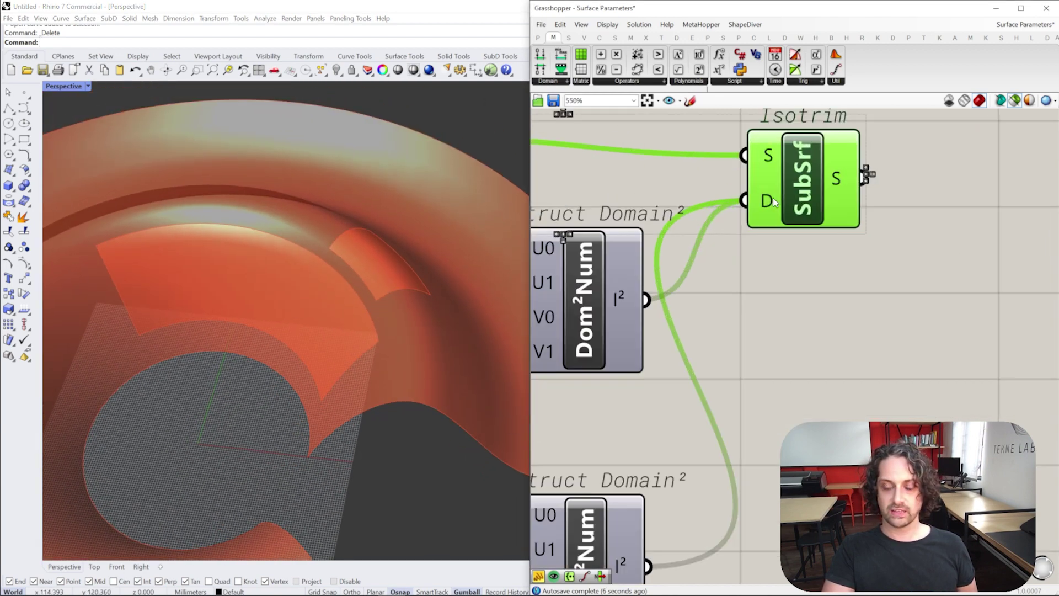
{"action": "scroll", "coordinate": [775, 202], "scroll_direction": "up", "scroll_amount": 3}
{"action": "mouse_move", "coordinate": [758, 203]}
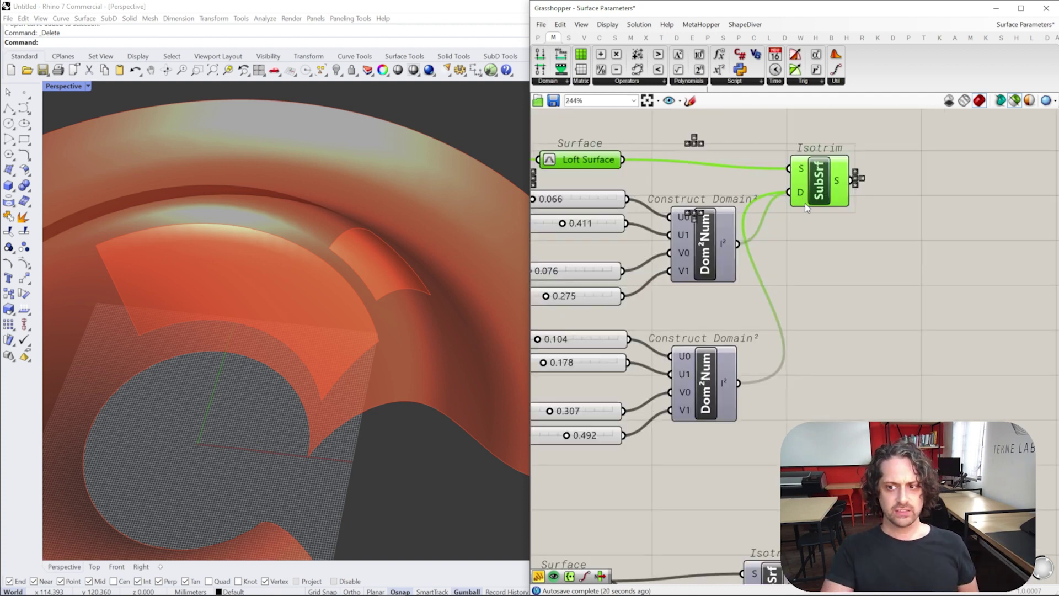
{"action": "scroll", "coordinate": [756, 203], "scroll_direction": "down", "scroll_amount": 5}
{"action": "scroll", "coordinate": [659, 257], "scroll_direction": "down", "scroll_amount": 2}
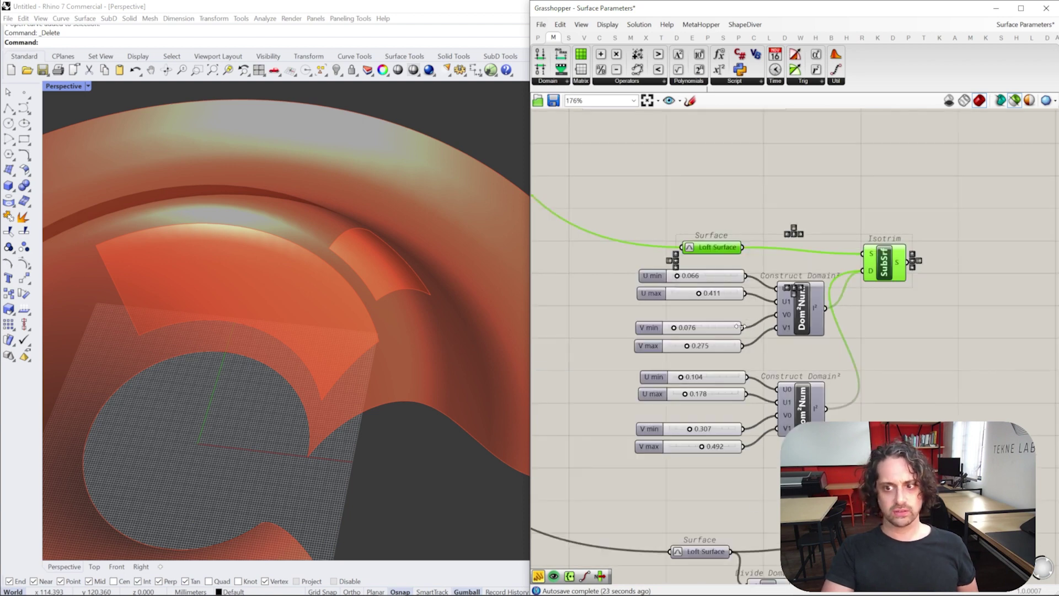
{"action": "right_click_drag", "start_coordinate": [720, 331], "coordinate": [697, 317]}
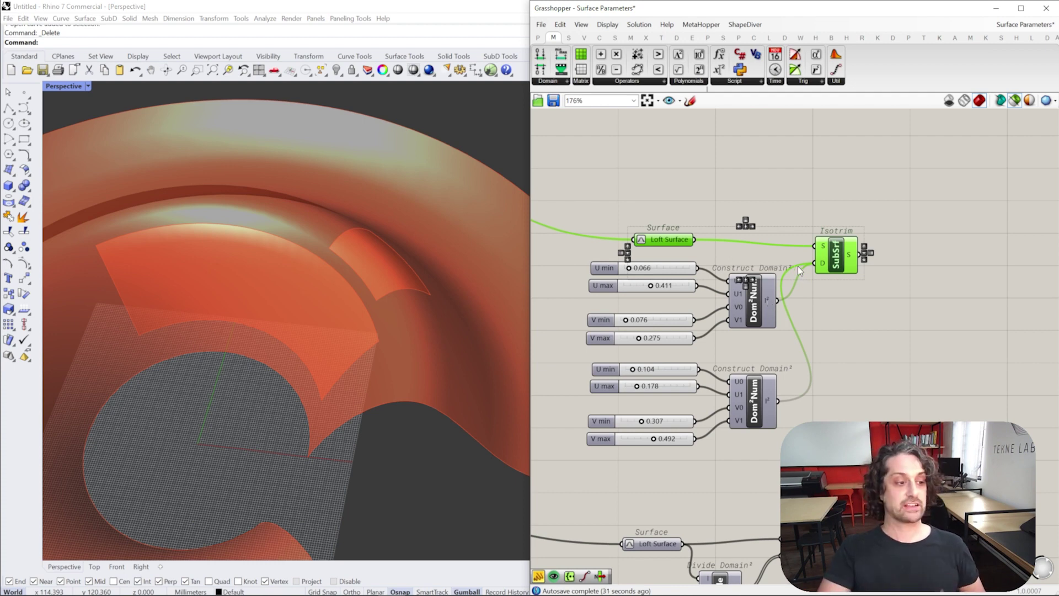
{"action": "scroll", "coordinate": [799, 269], "scroll_direction": "down", "scroll_amount": 2}
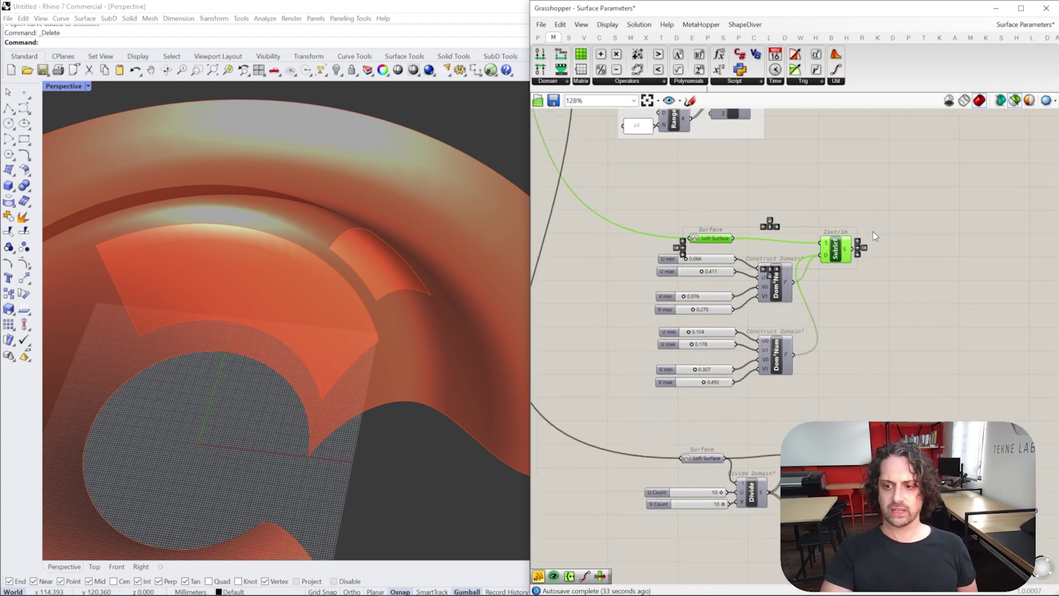
Preview the Loft Surface parameter that feeds the Divide Domain² and Isotrim setup.
{"action": "right_click_drag", "start_coordinate": [829, 405], "coordinate": [814, 287]}
{"action": "scroll", "coordinate": [751, 354], "scroll_direction": "up", "scroll_amount": 4}
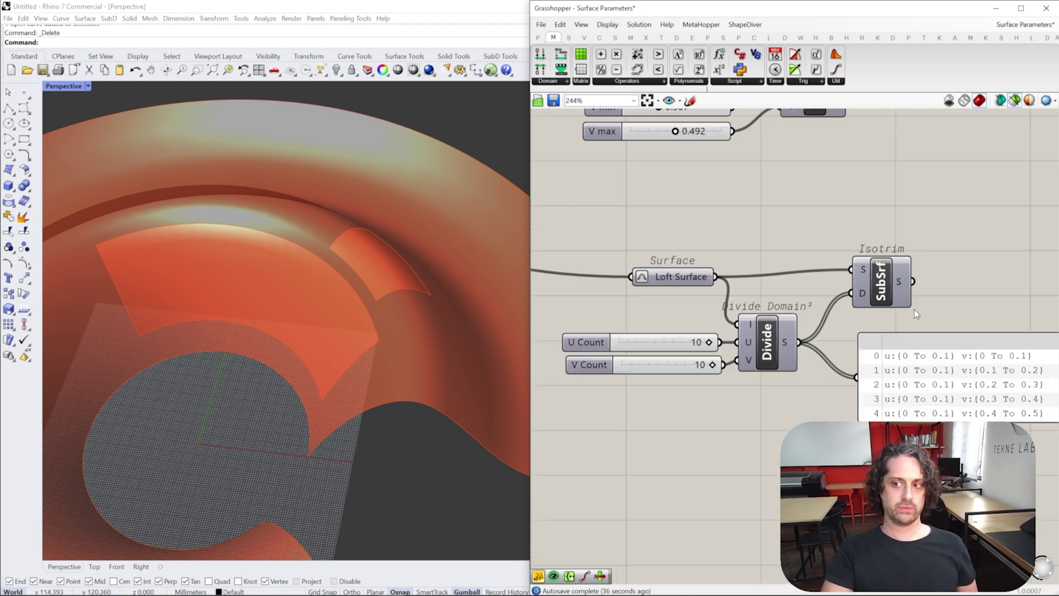
{"action": "left_click", "coordinate": [683, 278]}
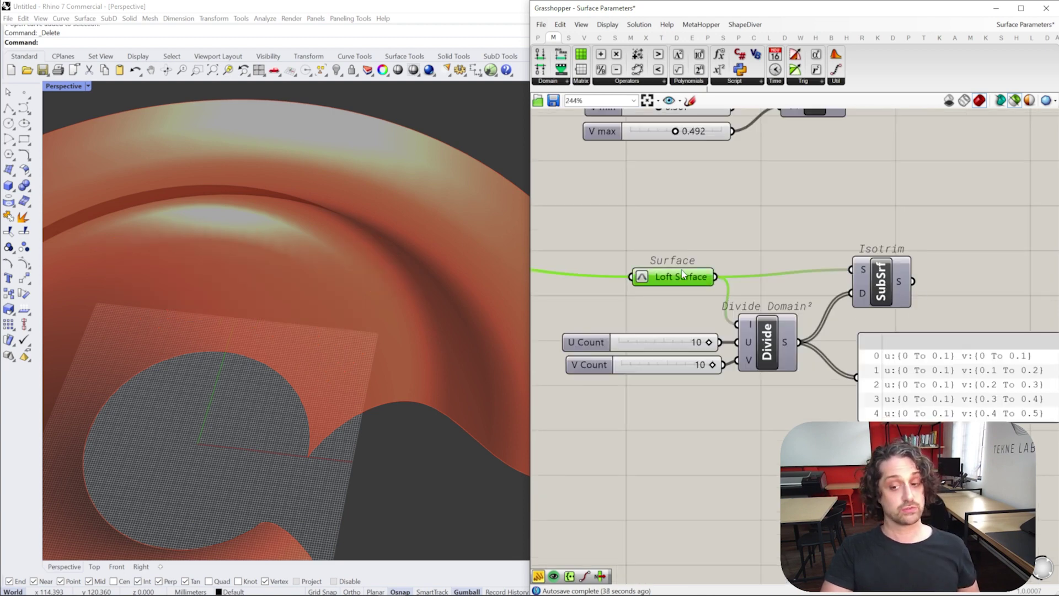
{"action": "right_click_drag", "start_coordinate": [772, 281], "coordinate": [780, 246]}
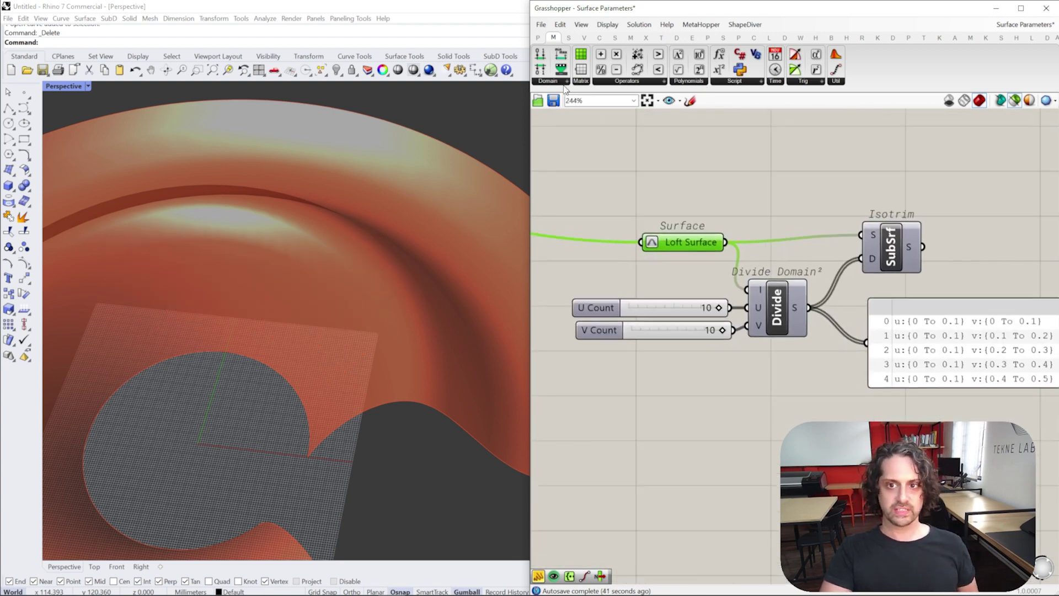
Compare the Construct Domain² components on the canvas with the available domain components, and locate Divide Domain².
{"action": "left_click", "coordinate": [563, 83]}
{"action": "right_click_drag", "start_coordinate": [813, 171], "coordinate": [808, 329]}
{"action": "right_click_drag", "start_coordinate": [813, 169], "coordinate": [795, 359]}
{"action": "left_click", "coordinate": [802, 245]}
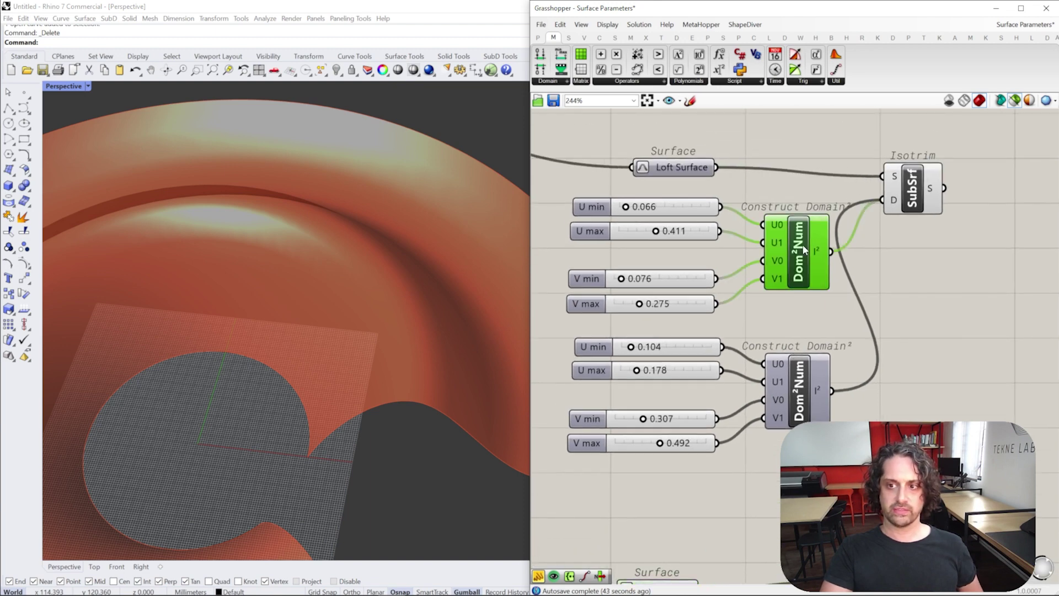
{"action": "left_click", "coordinate": [803, 247], "text": "ctrl"}
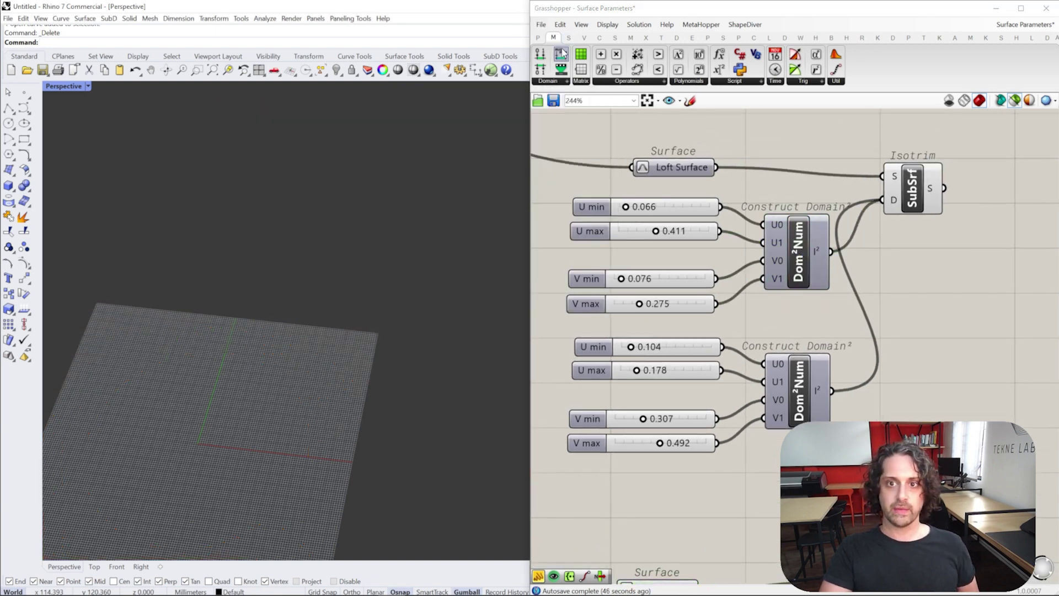
{"action": "left_click", "coordinate": [557, 82]}
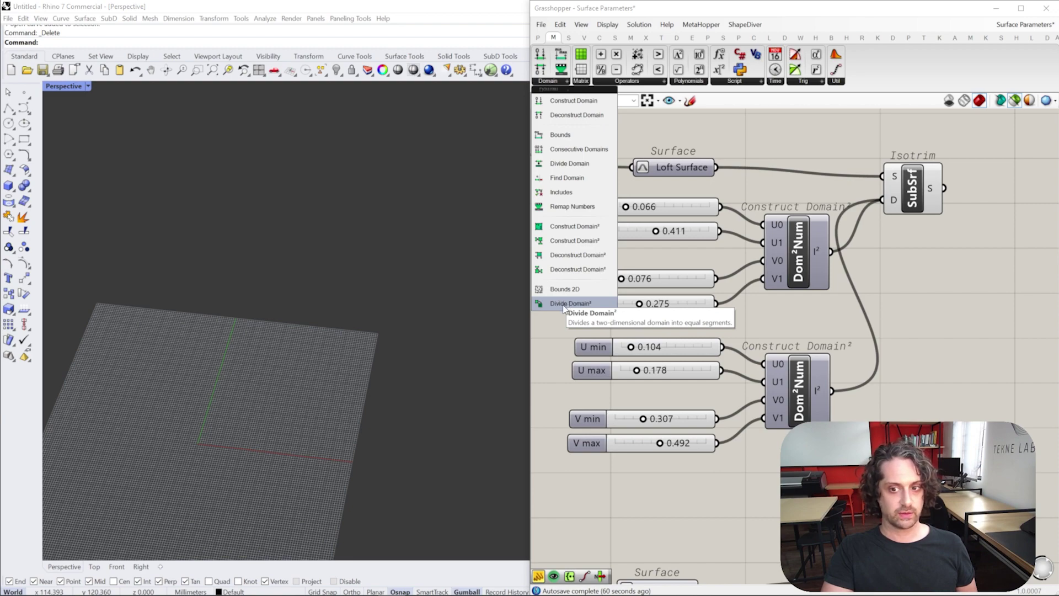
Return to the Divide Domain² setup and view the whole revolution surface feeding it.
{"action": "scroll", "coordinate": [835, 357], "scroll_direction": "up", "scroll_amount": 6}
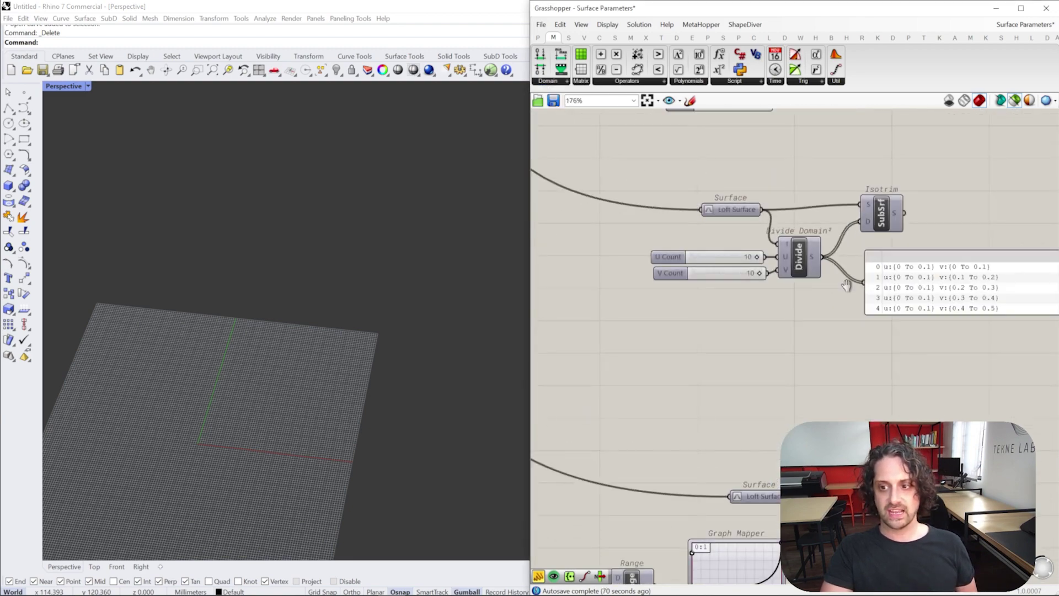
{"action": "left_click", "coordinate": [680, 210]}
{"action": "scroll", "coordinate": [293, 304], "scroll_direction": "down", "scroll_amount": 3}
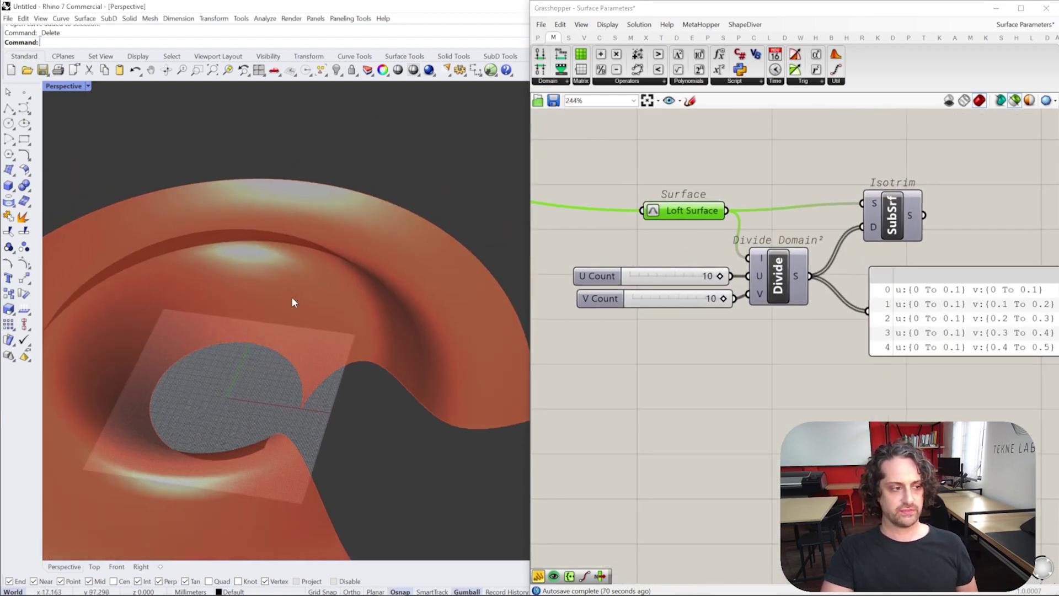
{"action": "right_click_drag", "start_coordinate": [736, 209], "coordinate": [745, 285]}
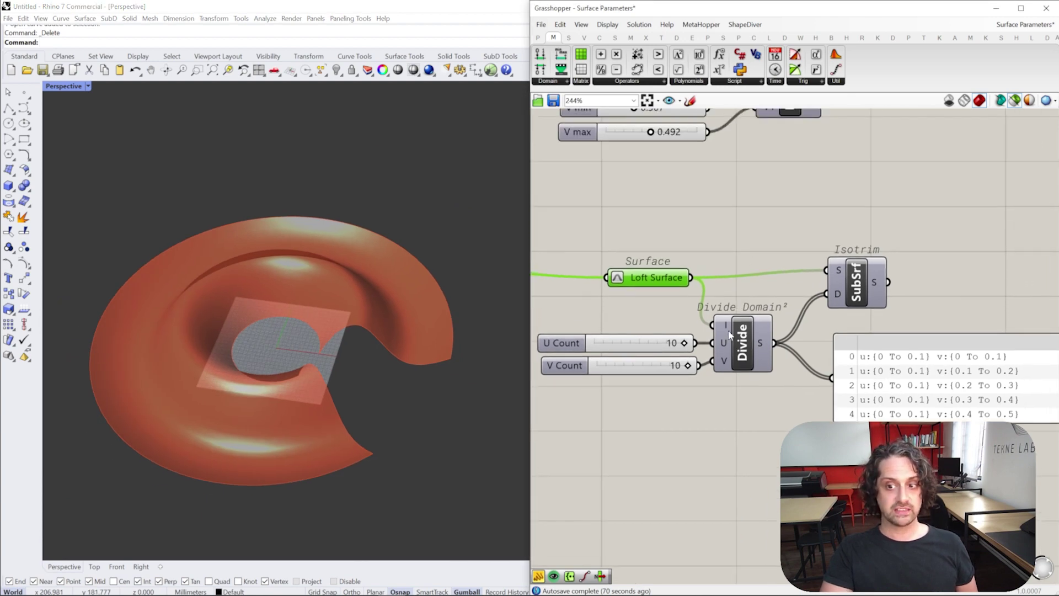
Narrow the panel that lists the Divide Domain² output.
{"action": "scroll", "coordinate": [756, 345], "scroll_direction": "down", "scroll_amount": 3}
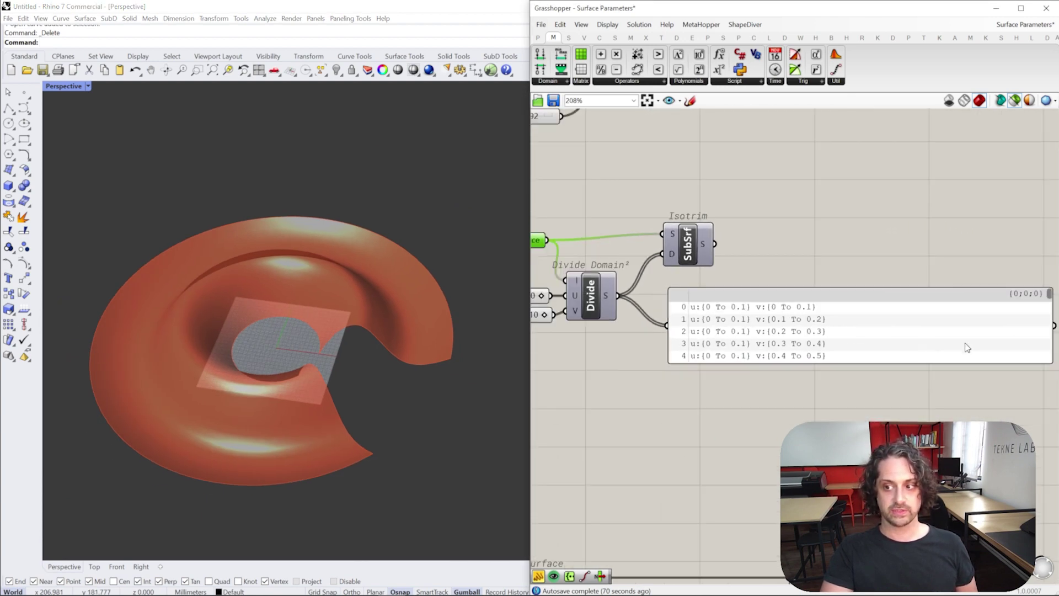
{"action": "left_click_drag", "start_coordinate": [1043, 347], "coordinate": [886, 344]}
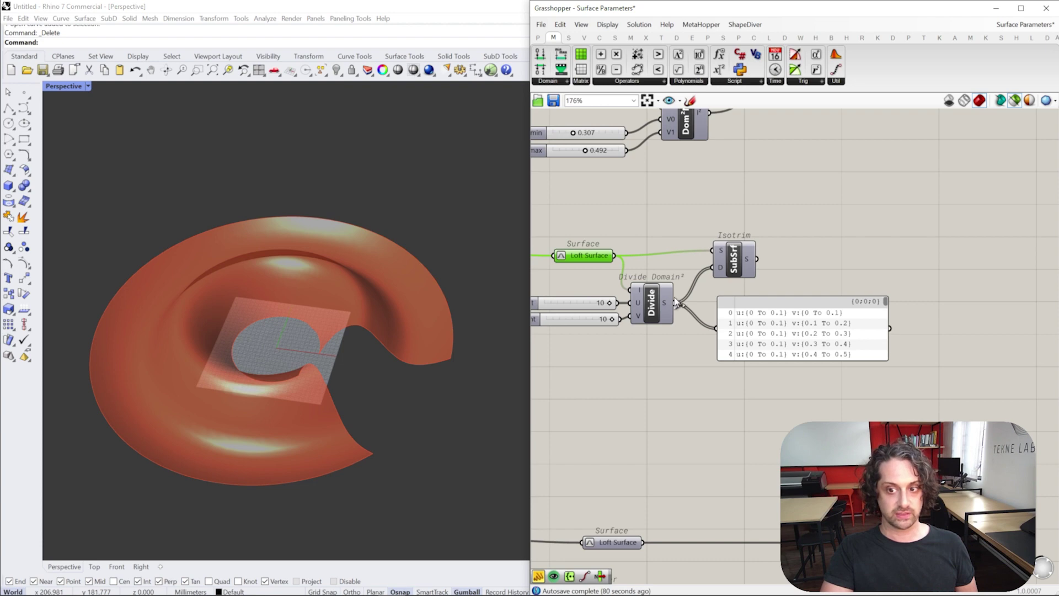
{"action": "scroll", "coordinate": [676, 302], "scroll_direction": "up", "scroll_amount": 1}
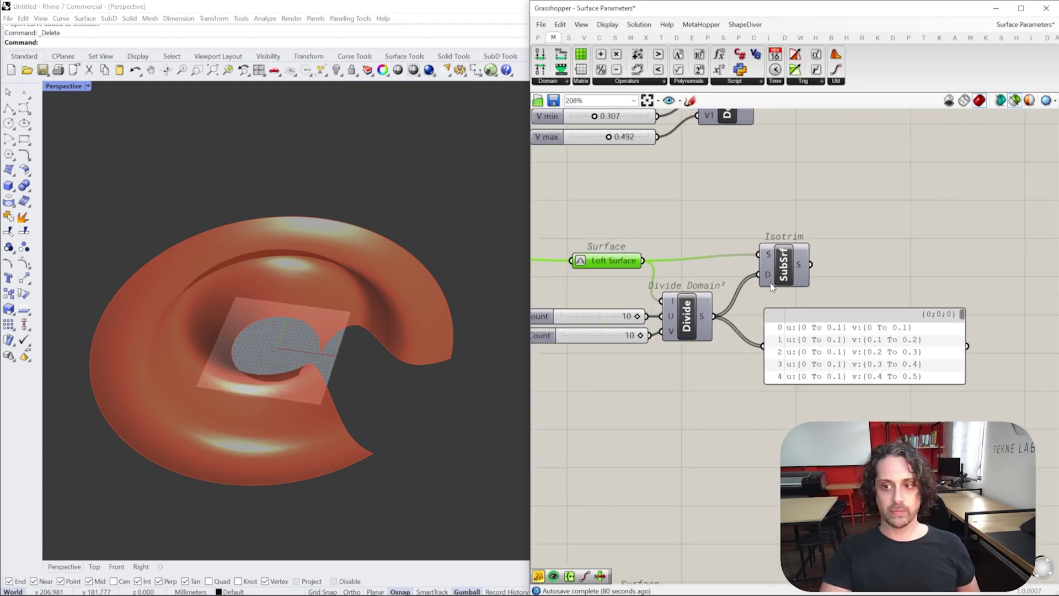
Preview Isotrim's sub-surfaces on the revolution surface and inspect the U Count and V Count sliders feeding Divide Domain².
{"action": "left_click", "coordinate": [789, 265]}
{"action": "right_click_drag", "start_coordinate": [298, 232], "coordinate": [302, 289]}
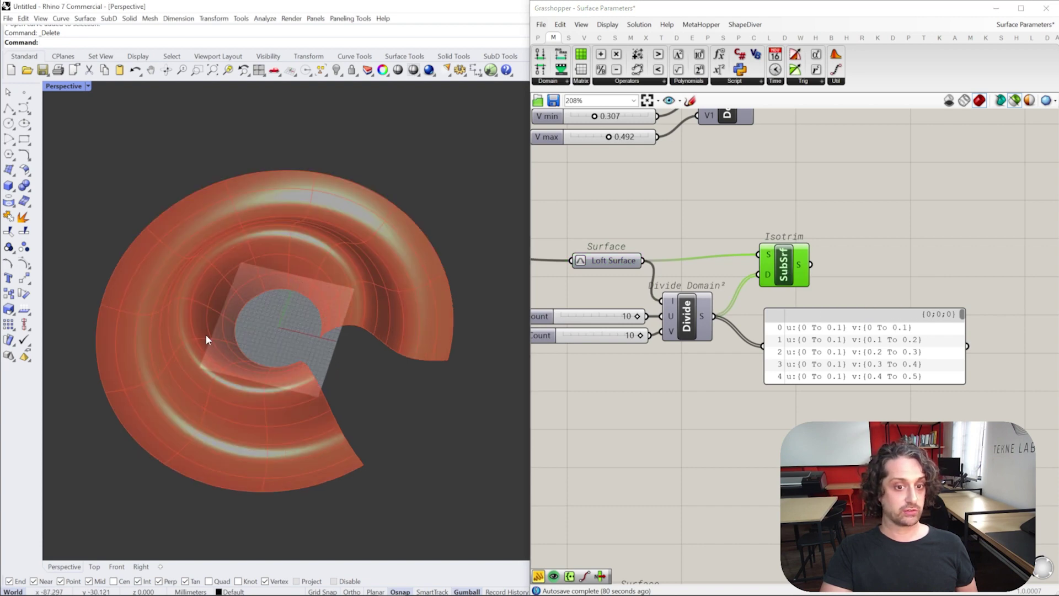
{"action": "right_click_drag", "start_coordinate": [700, 266], "coordinate": [734, 247]}
{"action": "mouse_move", "coordinate": [672, 301]}
{"action": "left_mouse_down"}
{"action": "mouse_move", "coordinate": [607, 298]}
{"action": "mouse_move", "coordinate": [677, 299]}
{"action": "left_mouse_up"}
{"action": "left_click", "coordinate": [673, 319]}
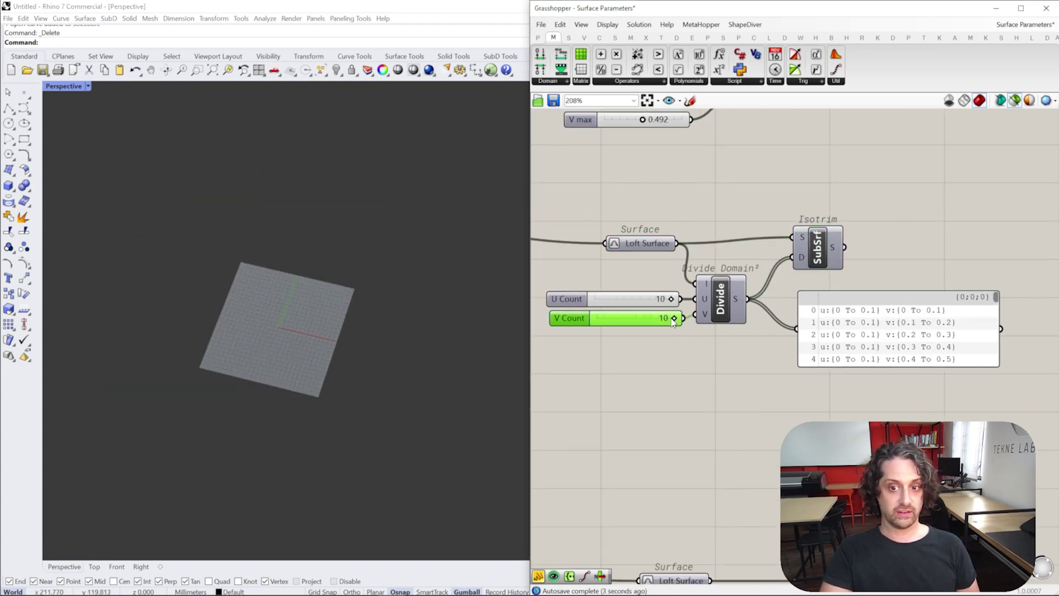
{"action": "left_click", "coordinate": [819, 258]}
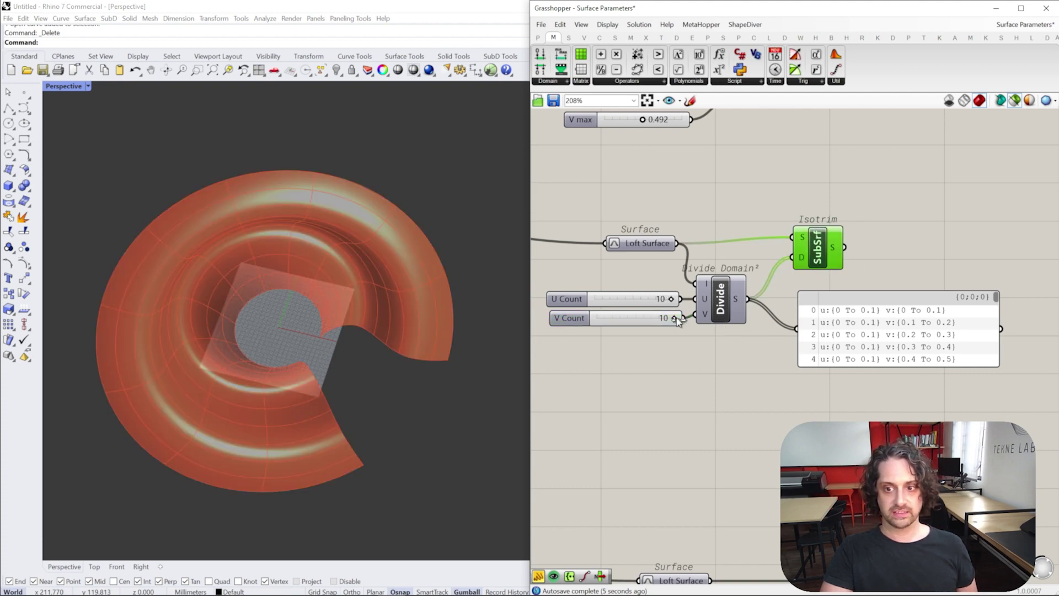
Raise the U Count slider's maximum and set the U Count to 57.
{"action": "left_click", "coordinate": [564, 302], "text": "shift"}
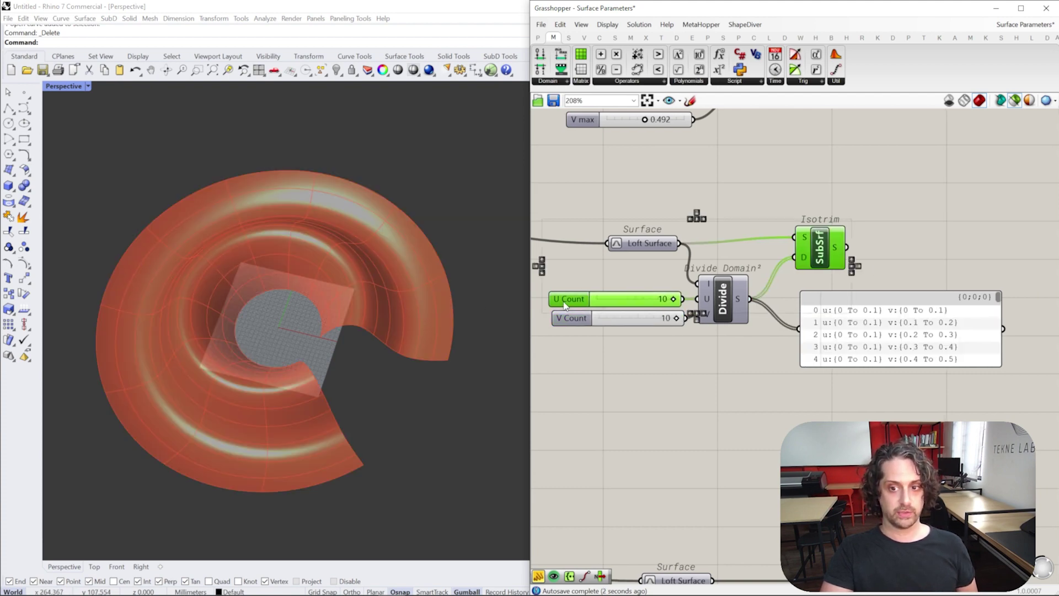
{"action": "double_click", "coordinate": [564, 303]}
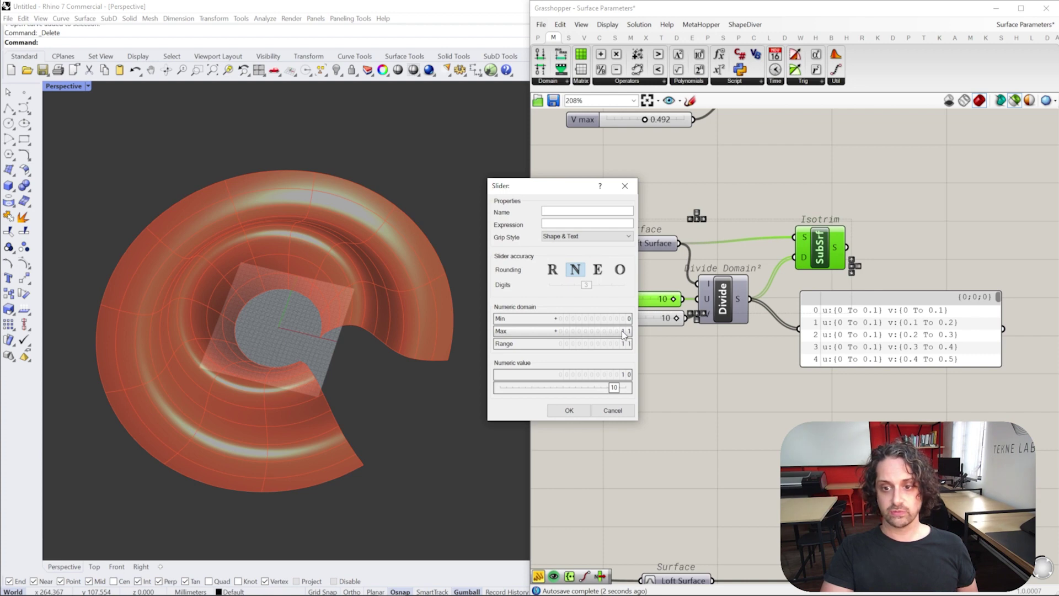
{"action": "left_click_drag", "start_coordinate": [622, 324], "coordinate": [636, 299]}
{"action": "left_click", "coordinate": [562, 410]}
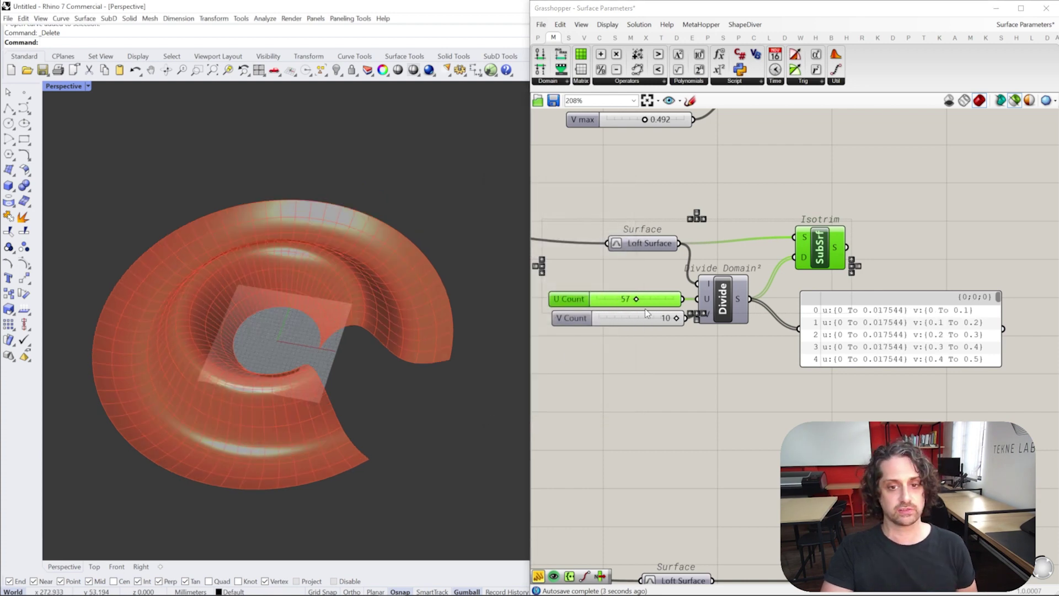
{"action": "right_click_drag", "start_coordinate": [282, 259], "coordinate": [301, 322]}
Connect the LOFT Surface parameter to the shared Surface parameter in place of the REV Surface.
{"action": "right_click_drag", "start_coordinate": [810, 302], "coordinate": [849, 338]}
{"action": "scroll", "coordinate": [848, 338], "scroll_direction": "down", "scroll_amount": 7}
{"action": "right_click_drag", "start_coordinate": [689, 316], "coordinate": [748, 317]}
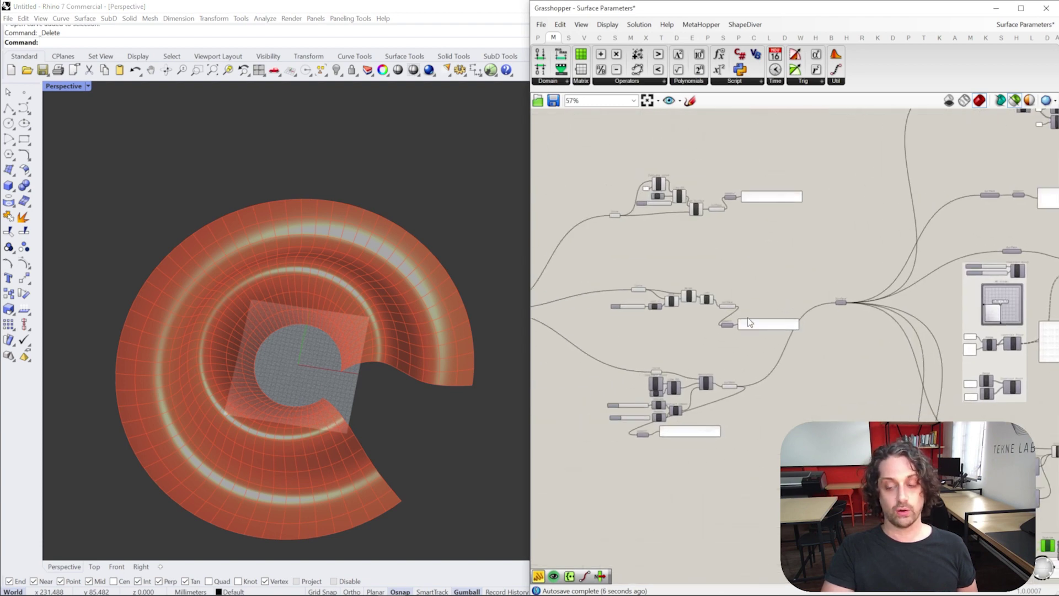
{"action": "scroll", "coordinate": [749, 323], "scroll_direction": "up", "scroll_amount": 2}
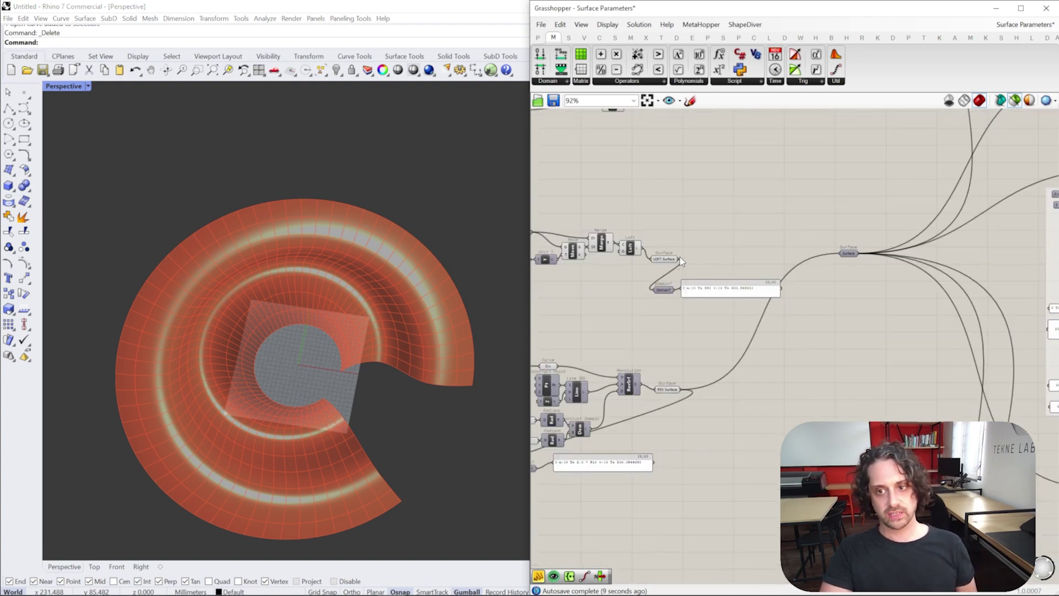
{"action": "left_click_drag", "start_coordinate": [680, 259], "coordinate": [842, 264]}
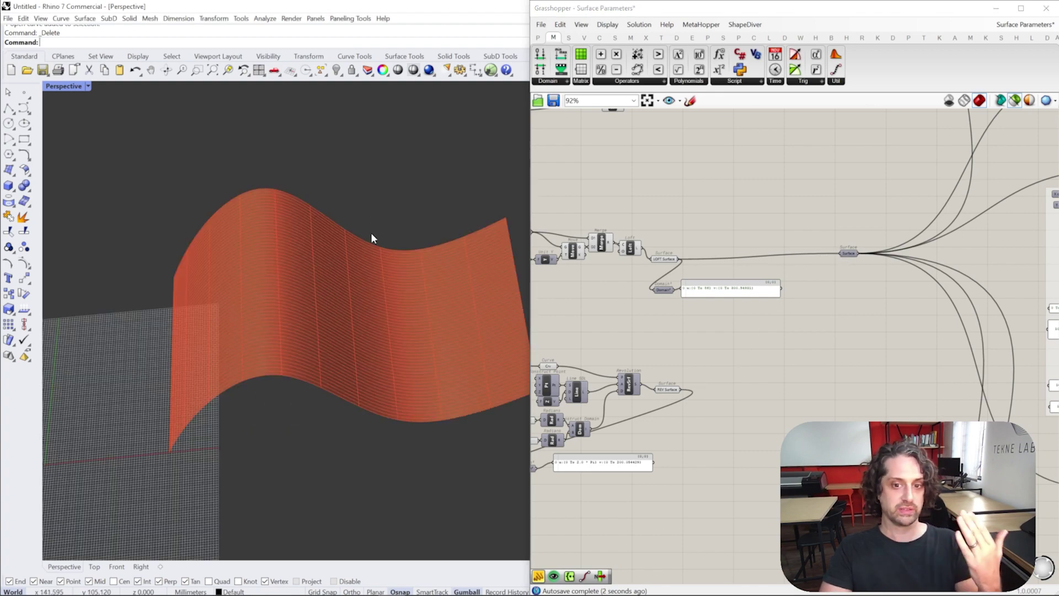
Set the U Count feeding Divide Domain² to 32.
{"action": "right_click_drag", "start_coordinate": [1026, 542], "coordinate": [944, 403]}
{"action": "scroll", "coordinate": [767, 370], "scroll_direction": "up", "scroll_amount": 5}
{"action": "right_click_drag", "start_coordinate": [1017, 518], "coordinate": [659, 317]}
{"action": "left_click_drag", "start_coordinate": [664, 356], "coordinate": [646, 354]}
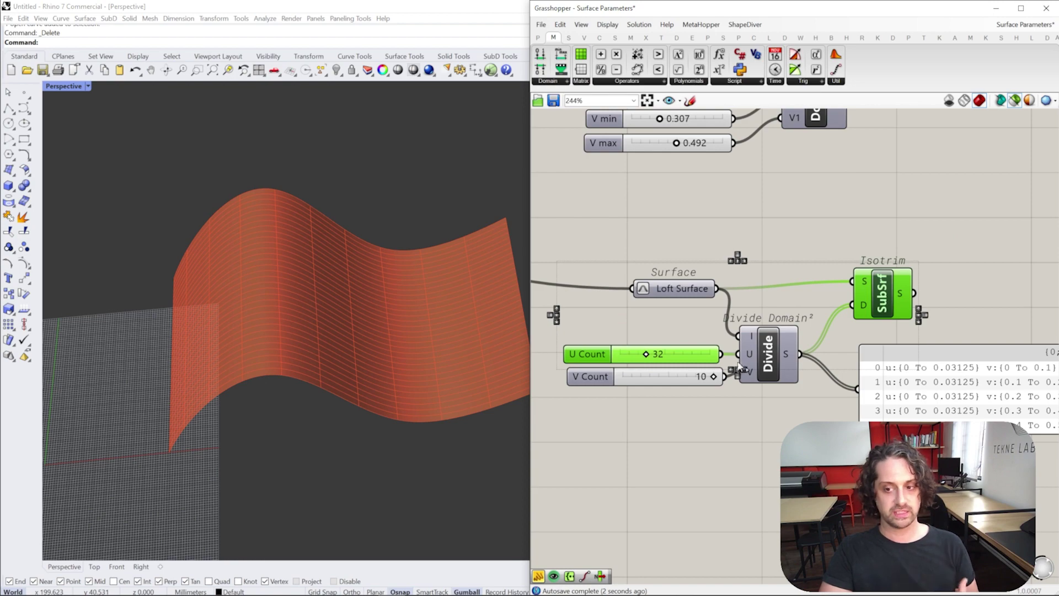
Examine the panel of U and V sub-domains that Divide Domain² passes to Isotrim.
{"action": "scroll", "coordinate": [739, 342], "scroll_direction": "down", "scroll_amount": 6}
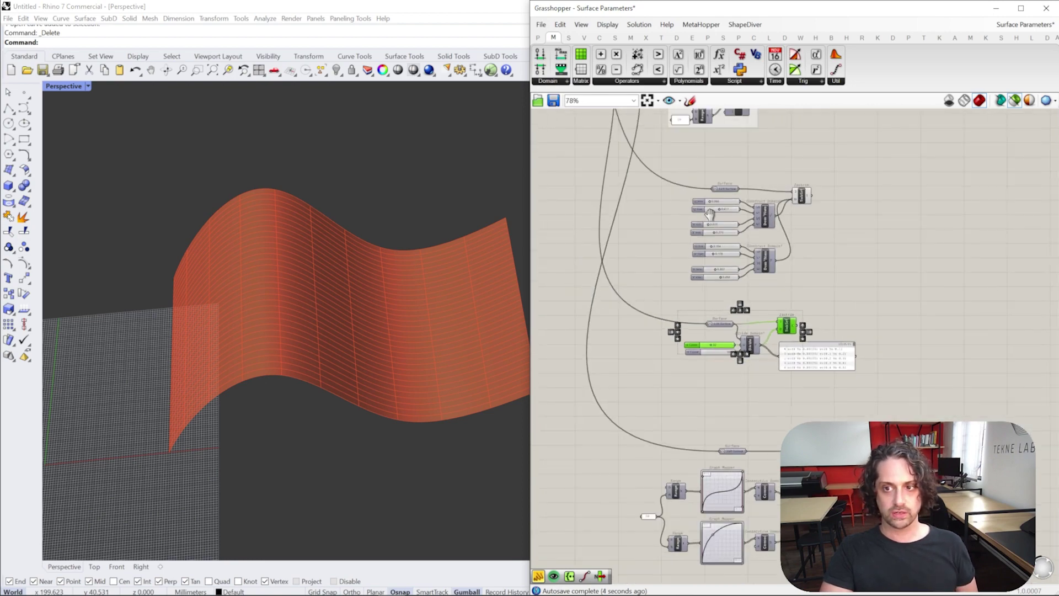
{"action": "scroll", "coordinate": [685, 279], "scroll_direction": "up", "scroll_amount": 5}
{"action": "right_click_drag", "start_coordinate": [789, 386], "coordinate": [608, 240]}
{"action": "scroll", "coordinate": [629, 313], "scroll_direction": "up", "scroll_amount": 5}
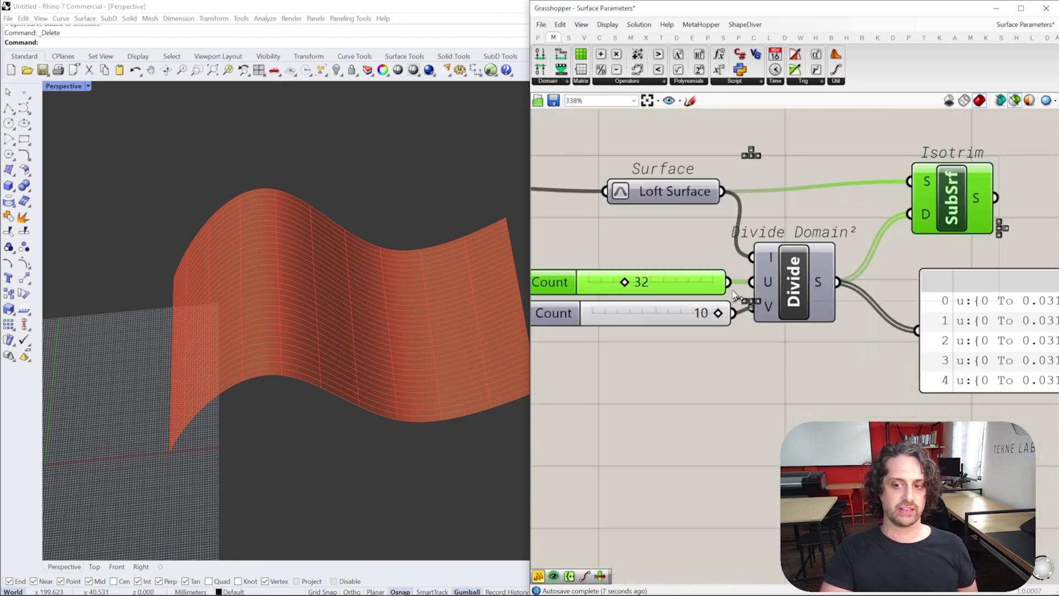
{"action": "right_click_drag", "start_coordinate": [1048, 300], "coordinate": [728, 286]}
{"action": "scroll", "coordinate": [712, 270], "scroll_direction": "down", "scroll_amount": 2}
{"action": "scroll", "coordinate": [728, 286], "scroll_direction": "up", "scroll_amount": 3}
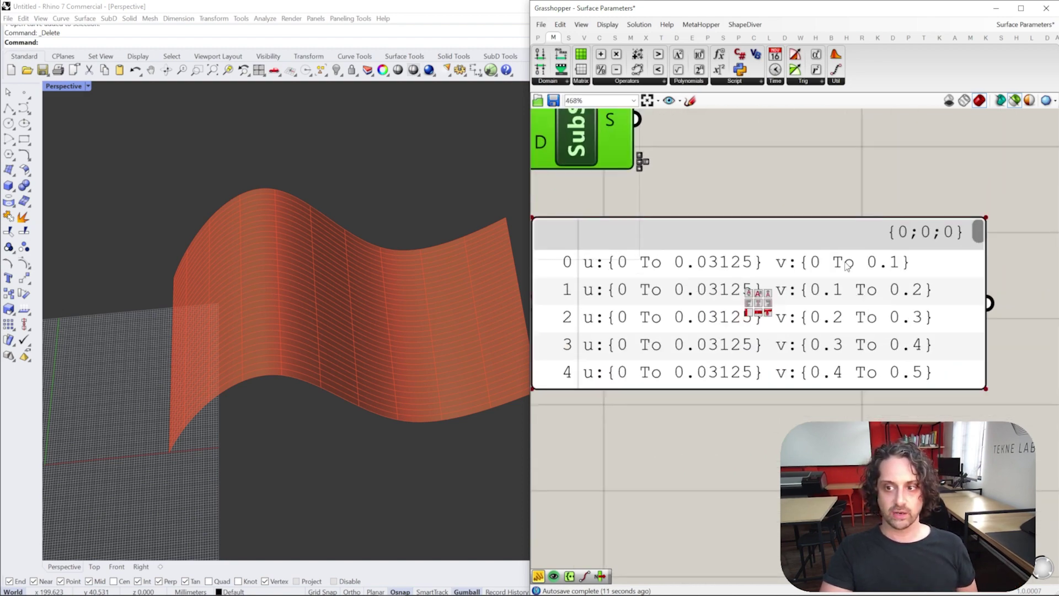
{"action": "scroll", "coordinate": [687, 272], "scroll_direction": "down", "scroll_amount": 12}
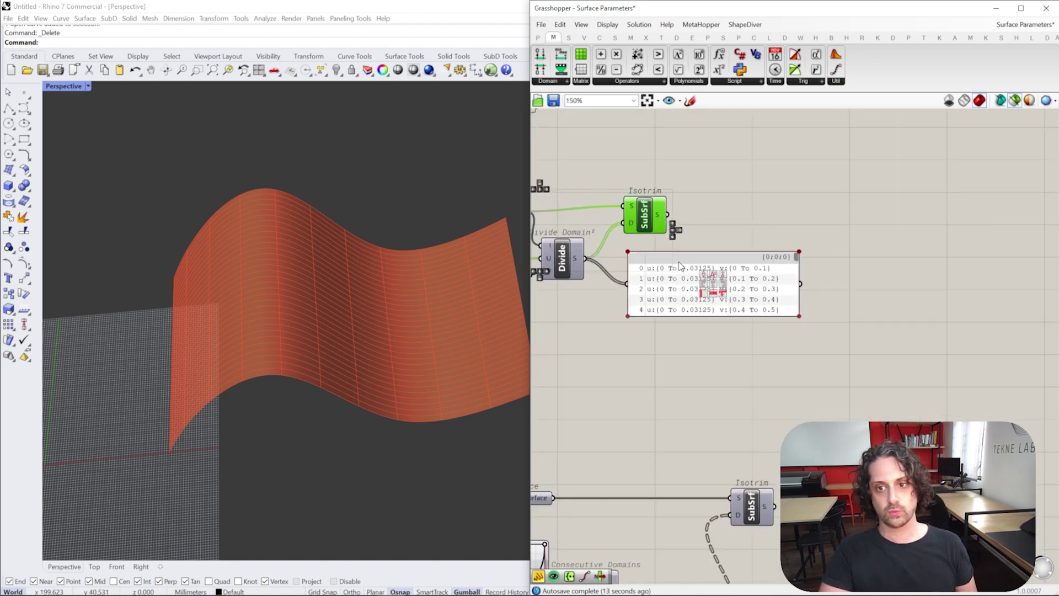
Reconnect the REV Surface parameter to the shared Surface parameter.
{"action": "right_click_drag", "start_coordinate": [634, 165], "coordinate": [883, 220]}
{"action": "left_click_drag", "start_coordinate": [892, 209], "coordinate": [772, 305]}
{"action": "right_click_drag", "start_coordinate": [342, 310], "coordinate": [359, 298]}
Add a panel beside the Divide Domain² setup and connect Isotrim's S output to it.
{"action": "right_click_drag", "start_coordinate": [834, 311], "coordinate": [541, 165]}
{"action": "scroll", "coordinate": [861, 350], "scroll_direction": "up", "scroll_amount": 5}
{"action": "right_click_drag", "start_coordinate": [964, 344], "coordinate": [827, 316]}
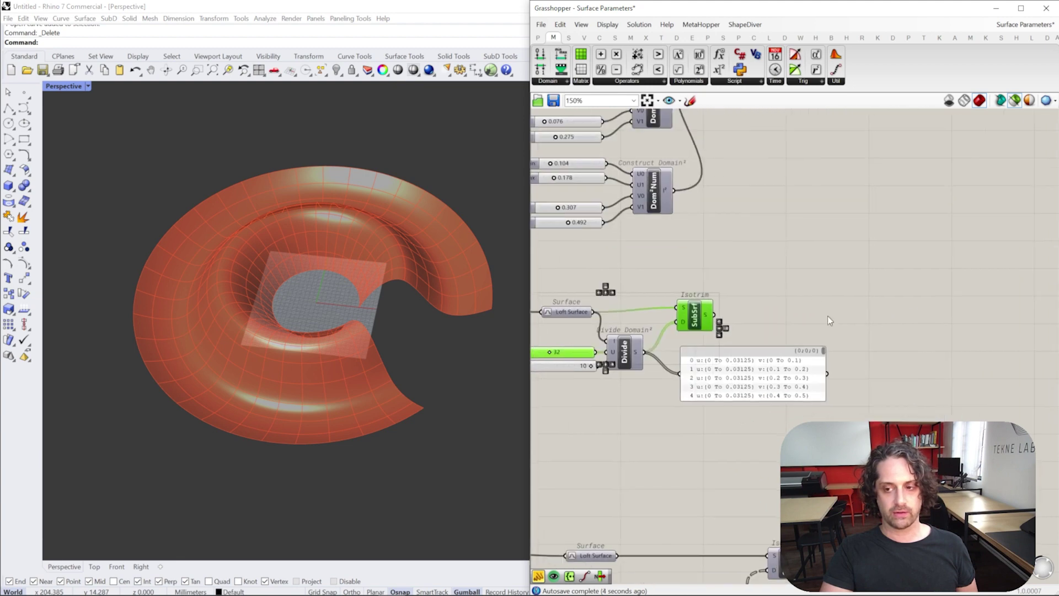
{"action": "double_click", "coordinate": [858, 300]}
{"action": "type", "text": "//"}
{"action": "key", "text": "Return"}
{"action": "left_click_drag", "start_coordinate": [707, 322], "coordinate": [708, 321]}
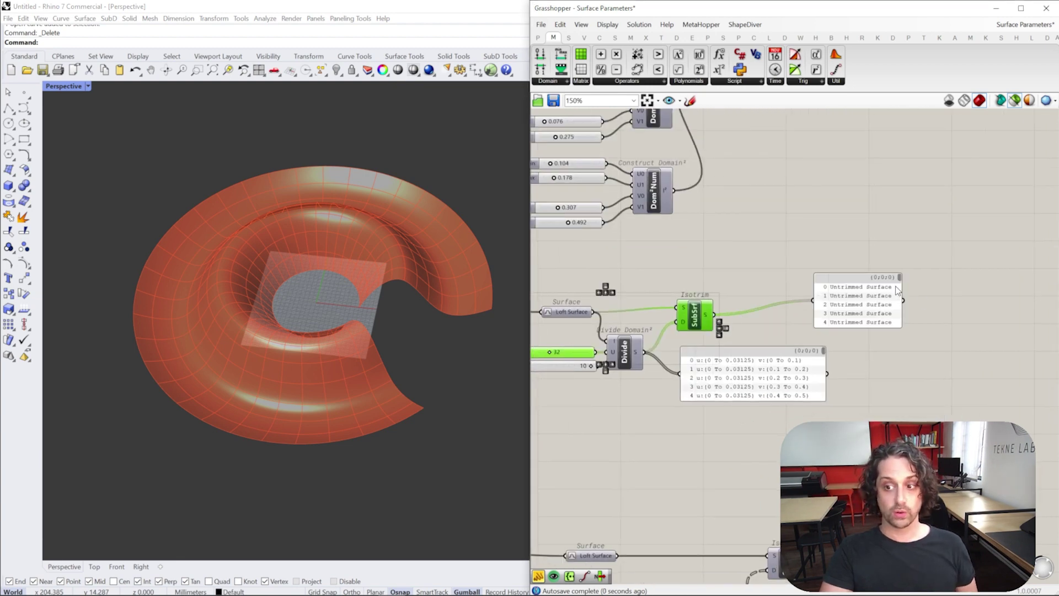
{"action": "right_click_drag", "start_coordinate": [480, 297], "coordinate": [362, 325]}
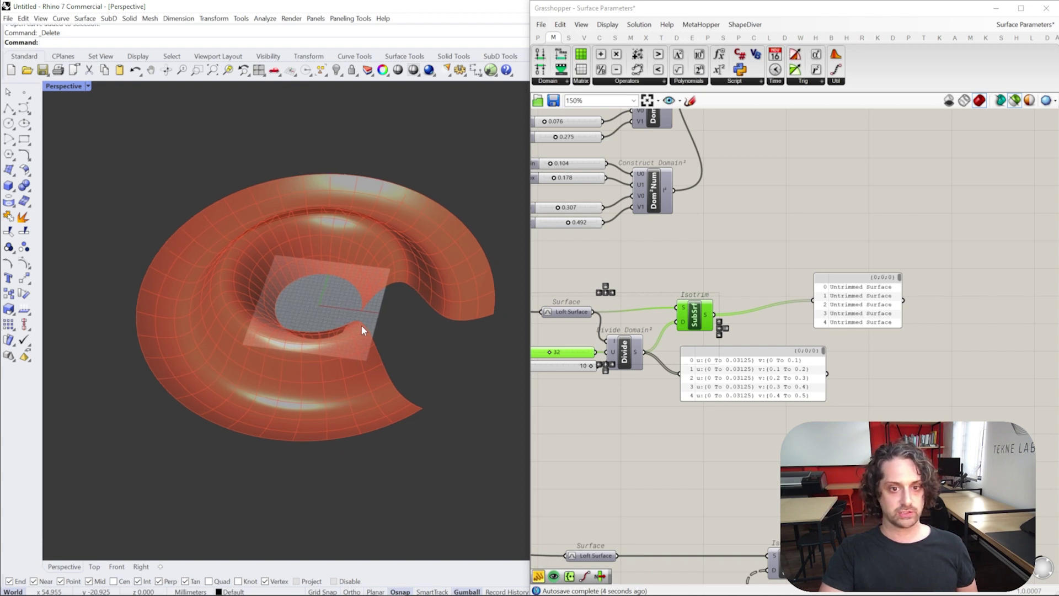
Shift the Loft Surface parameter above the Graph Mappers and select it with its Isotrim to preview both.
{"action": "right_click_drag", "start_coordinate": [742, 343], "coordinate": [794, 142]}
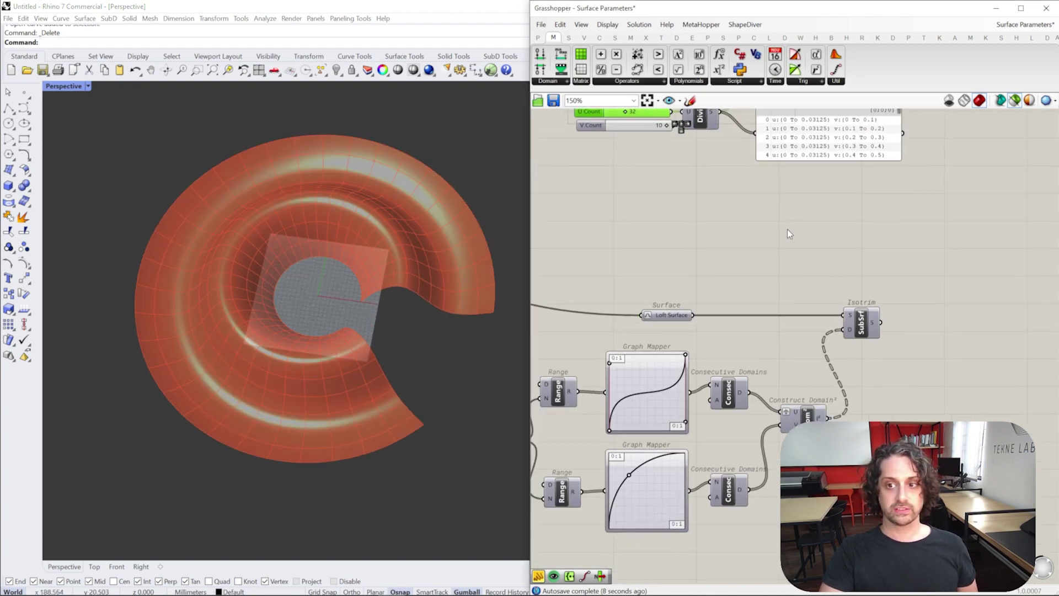
{"action": "right_click_drag", "start_coordinate": [786, 229], "coordinate": [802, 285]}
{"action": "scroll", "coordinate": [802, 285], "scroll_direction": "down", "scroll_amount": 2}
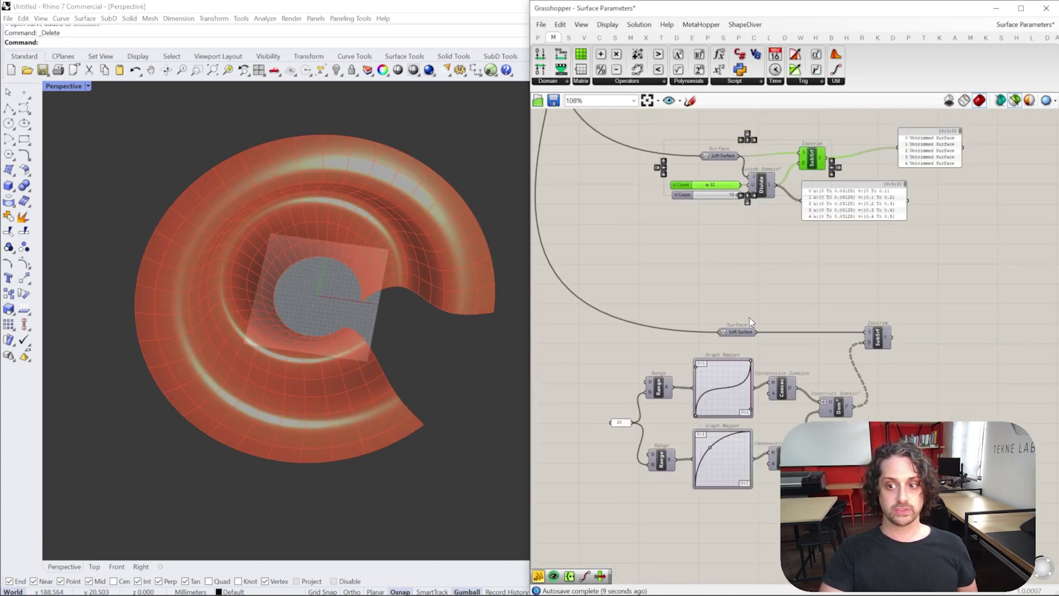
{"action": "scroll", "coordinate": [749, 316], "scroll_direction": "up", "scroll_amount": 3}
{"action": "right_click_drag", "start_coordinate": [739, 255], "coordinate": [764, 238]}
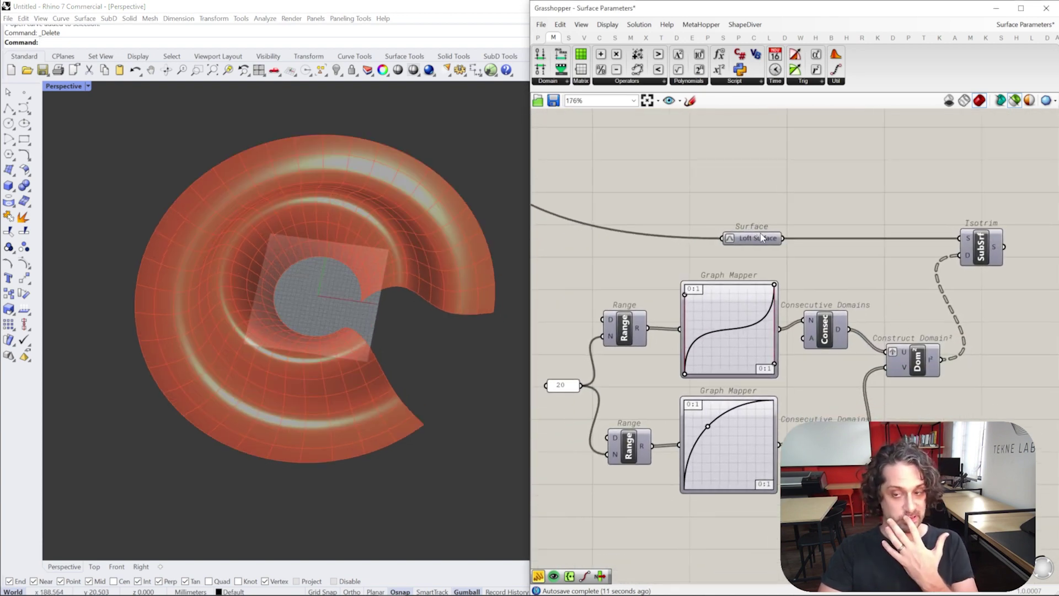
{"action": "left_click_drag", "start_coordinate": [763, 238], "coordinate": [728, 227]}
{"action": "left_click", "coordinate": [987, 243], "text": "shift"}
{"action": "right_click_drag", "start_coordinate": [757, 249], "coordinate": [790, 233]}
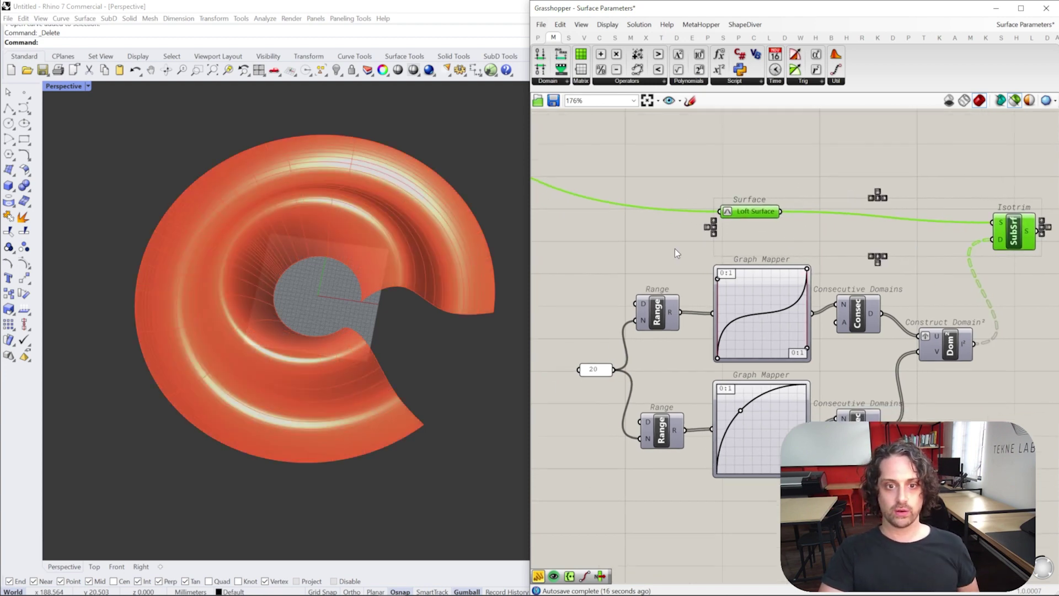
Clear the surface preview and examine the Range component's domain input and the two Graph Mappers.
{"action": "left_click", "coordinate": [674, 250]}
{"action": "right_click_drag", "start_coordinate": [673, 313], "coordinate": [738, 296]}
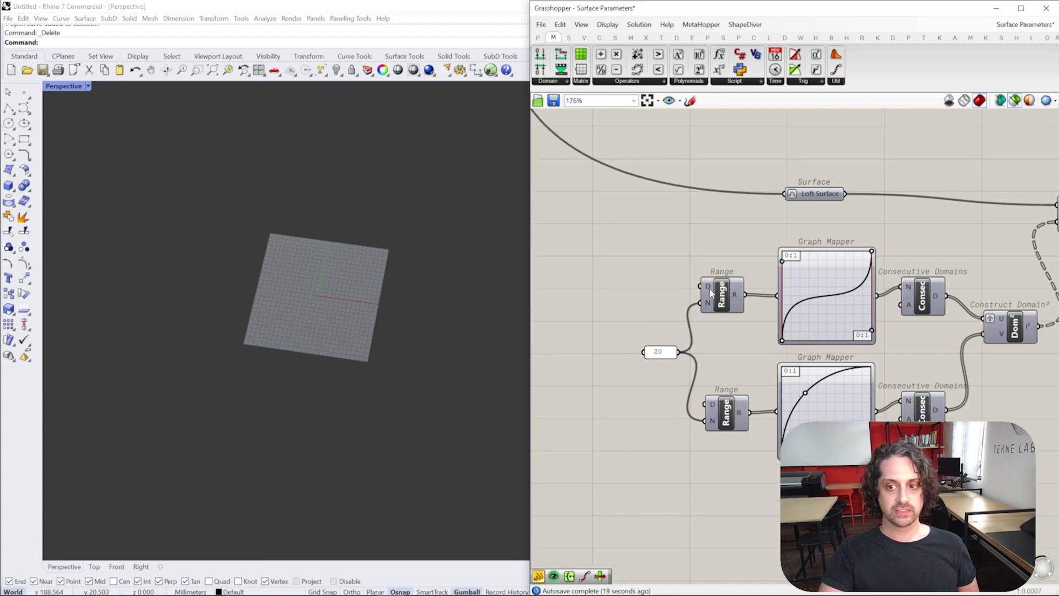
{"action": "scroll", "coordinate": [709, 287], "scroll_direction": "up", "scroll_amount": 1}
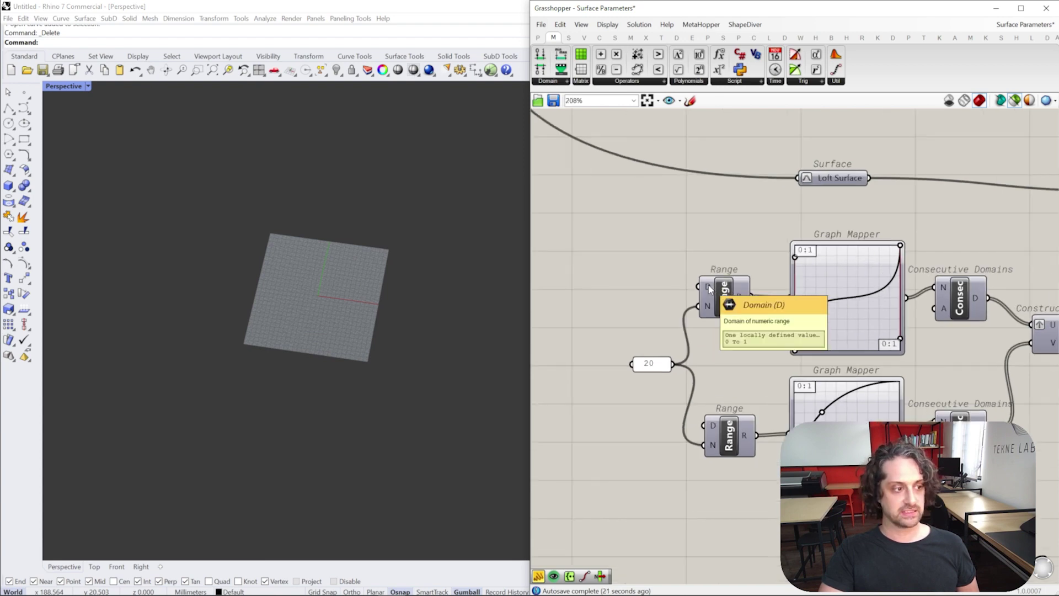
{"action": "right_click_drag", "start_coordinate": [913, 313], "coordinate": [833, 228]}
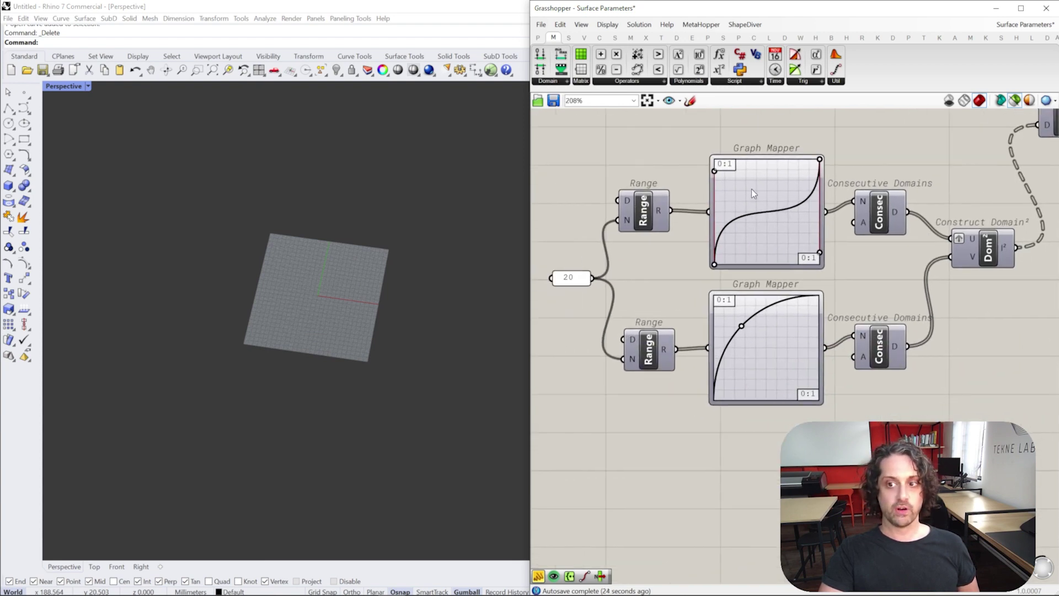
{"action": "left_click", "coordinate": [756, 194]}
{"action": "left_click", "coordinate": [779, 311], "text": "shift"}
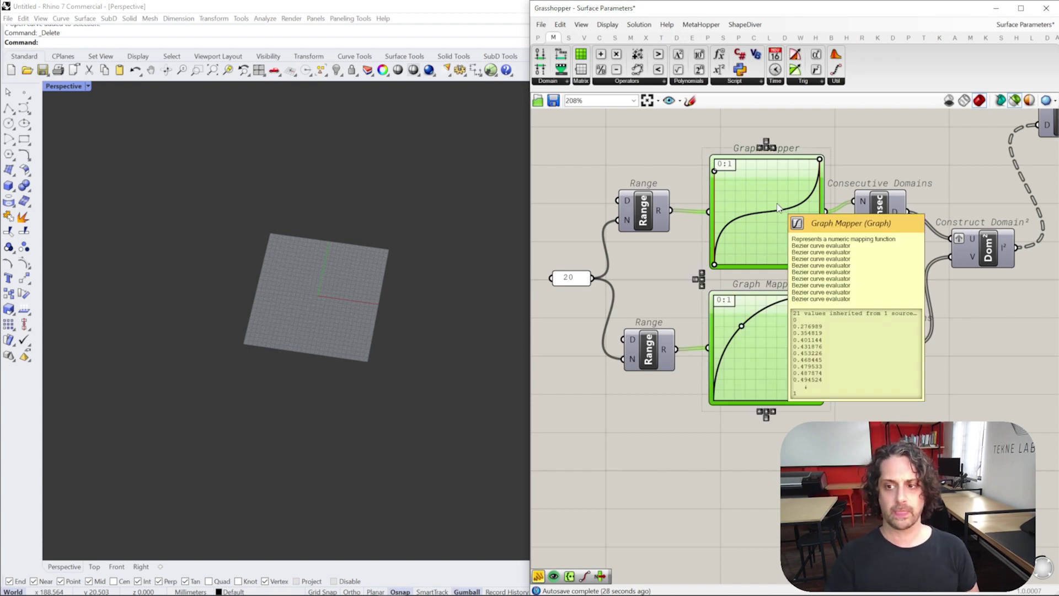
Add a panel fed by the upper Range output, enlarge it to show every value, and place it beside the Graph Mappers.
{"action": "double_click", "coordinate": [670, 268]}
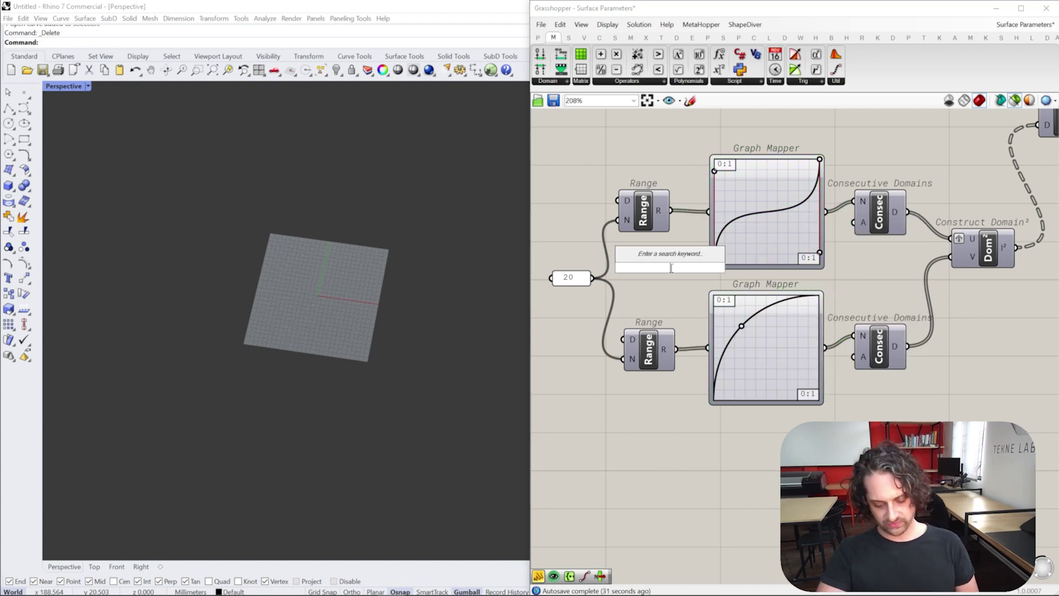
{"action": "type", "text": "//"}
{"action": "key", "text": "Return"}
{"action": "left_click_drag", "start_coordinate": [598, 276], "coordinate": [758, 455]}
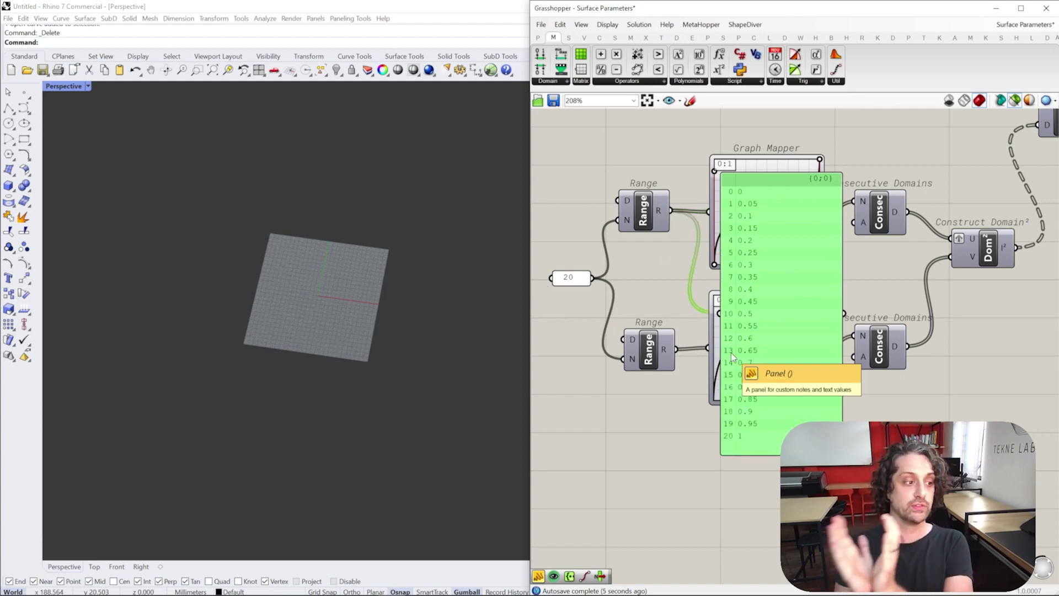
{"action": "right_click_drag", "start_coordinate": [801, 294], "coordinate": [751, 293]}
{"action": "left_click_drag", "start_coordinate": [752, 294], "coordinate": [898, 352]}
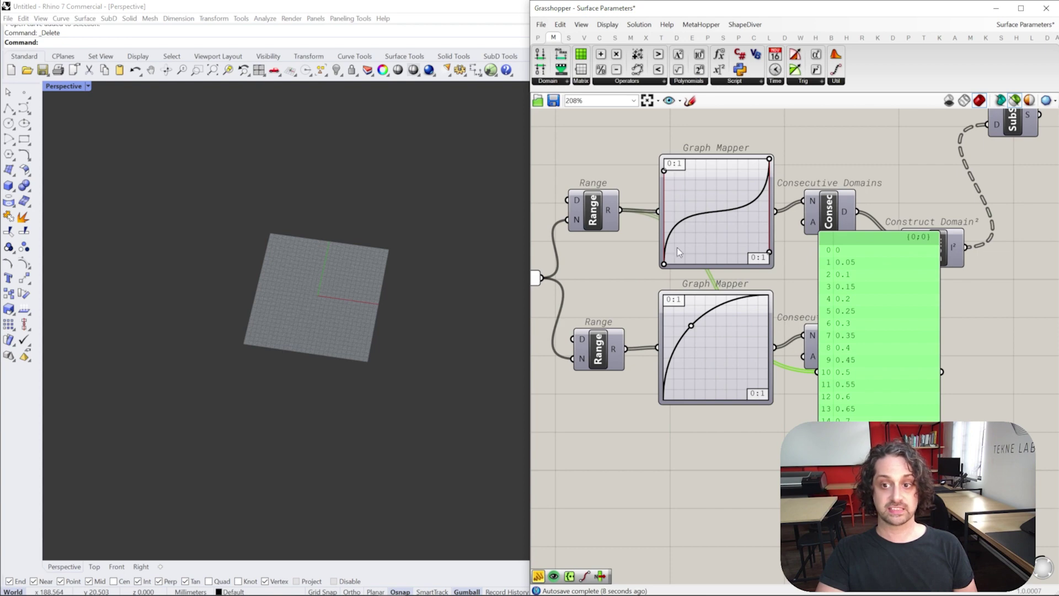
Duplicate the Range values panel beside the original and feed the copy from the upper Graph Mapper's output for comparison.
{"action": "scroll", "coordinate": [730, 234], "scroll_direction": "up", "scroll_amount": 3}
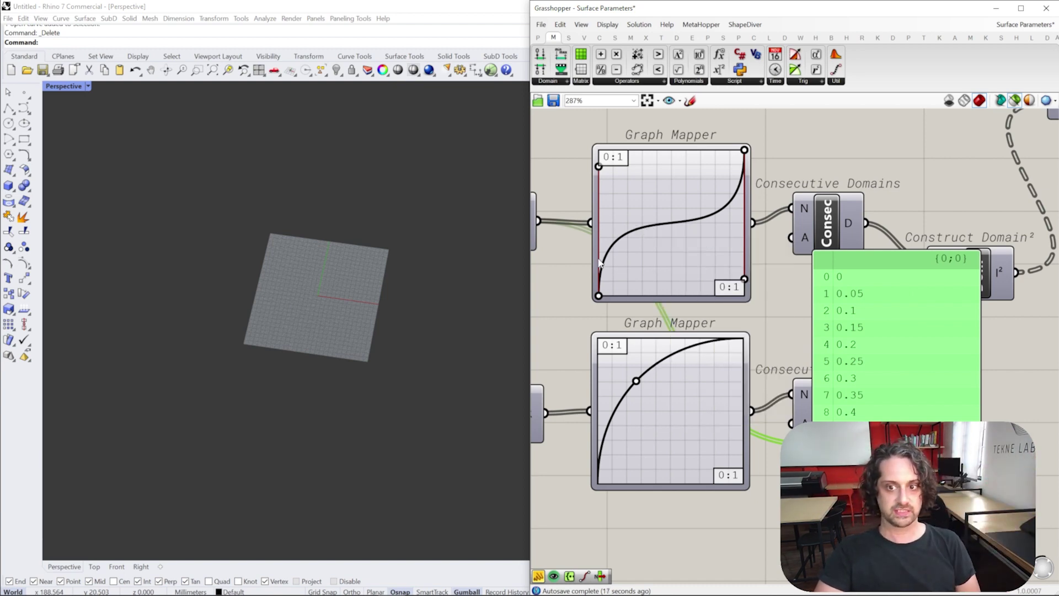
{"action": "scroll", "coordinate": [598, 251], "scroll_direction": "down", "scroll_amount": 3}
{"action": "left_click_drag", "start_coordinate": [758, 307], "coordinate": [897, 289]}
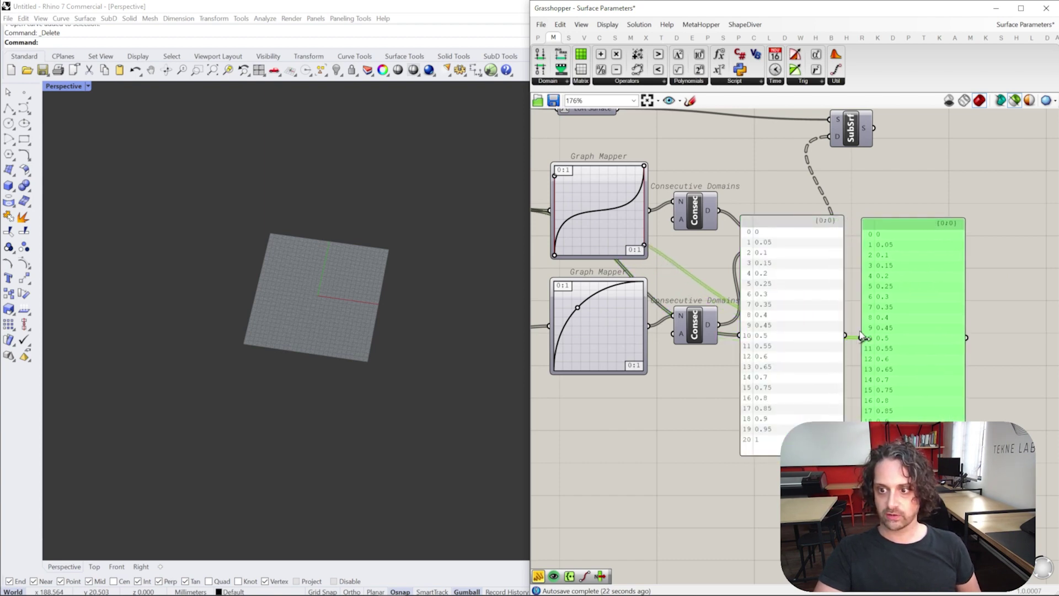
{"action": "left_click_drag", "start_coordinate": [860, 336], "coordinate": [649, 211]}
{"action": "scroll", "coordinate": [806, 287], "scroll_direction": "up", "scroll_amount": 2}
{"action": "right_click_drag", "start_coordinate": [806, 287], "coordinate": [706, 271]}
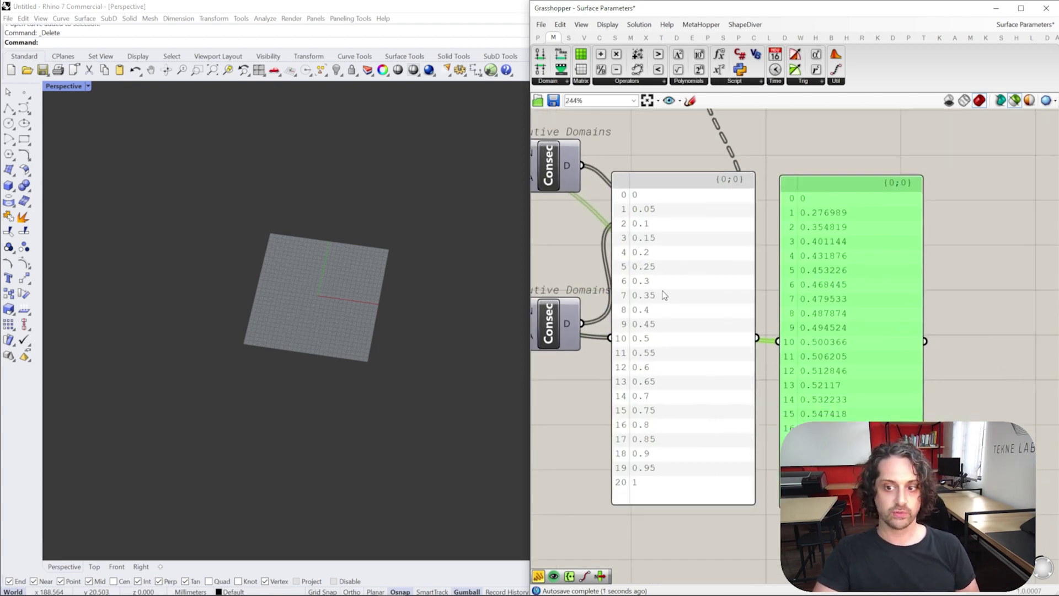
{"action": "left_click", "coordinate": [662, 290]}
{"action": "left_click", "coordinate": [828, 282]}
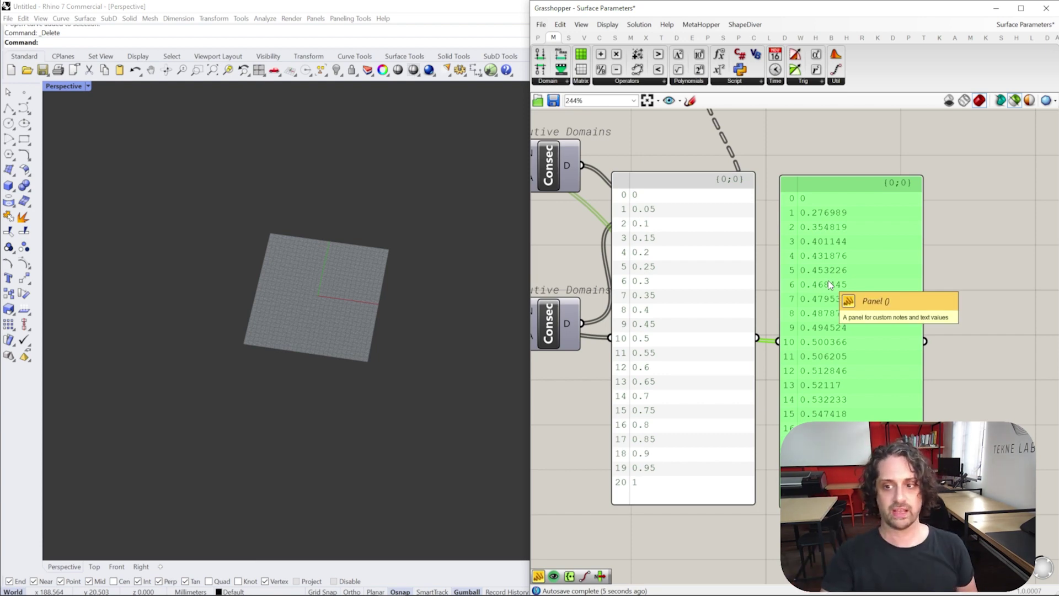
Delete the two value panels comparing the upper Range output with the Graph Mapper output.
{"action": "left_click_drag", "start_coordinate": [1016, 284], "coordinate": [751, 336]}
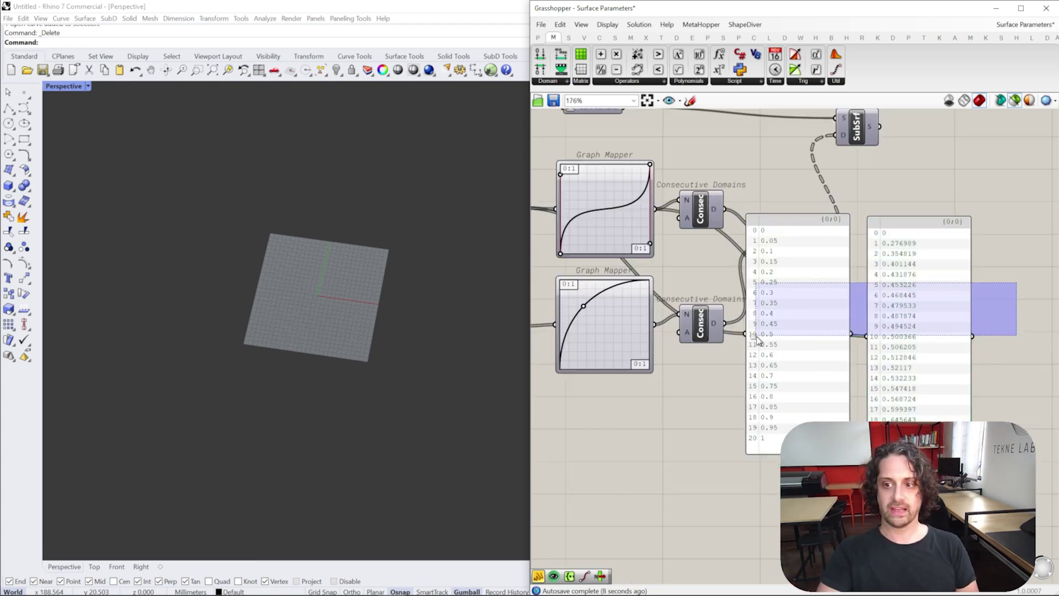
{"action": "right_click_drag", "start_coordinate": [831, 275], "coordinate": [951, 288]}
{"action": "key", "text": "Delete"}
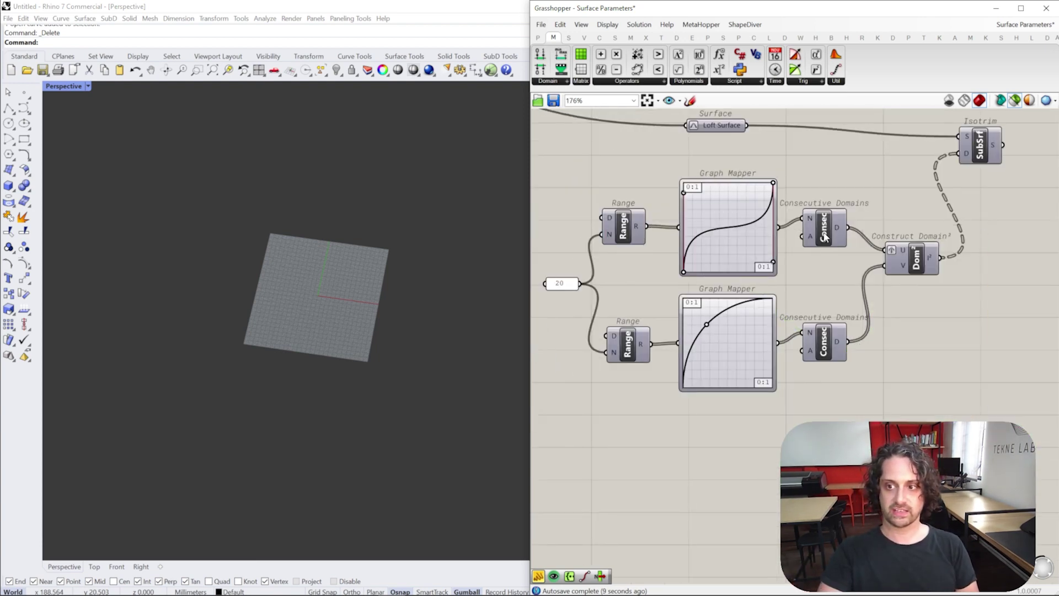
Preview the Graph Mapper-driven sub-surfaces by selecting the Isotrim fed by the Construct Domain² and the Loft Surface parameter.
{"action": "left_click", "coordinate": [832, 355]}
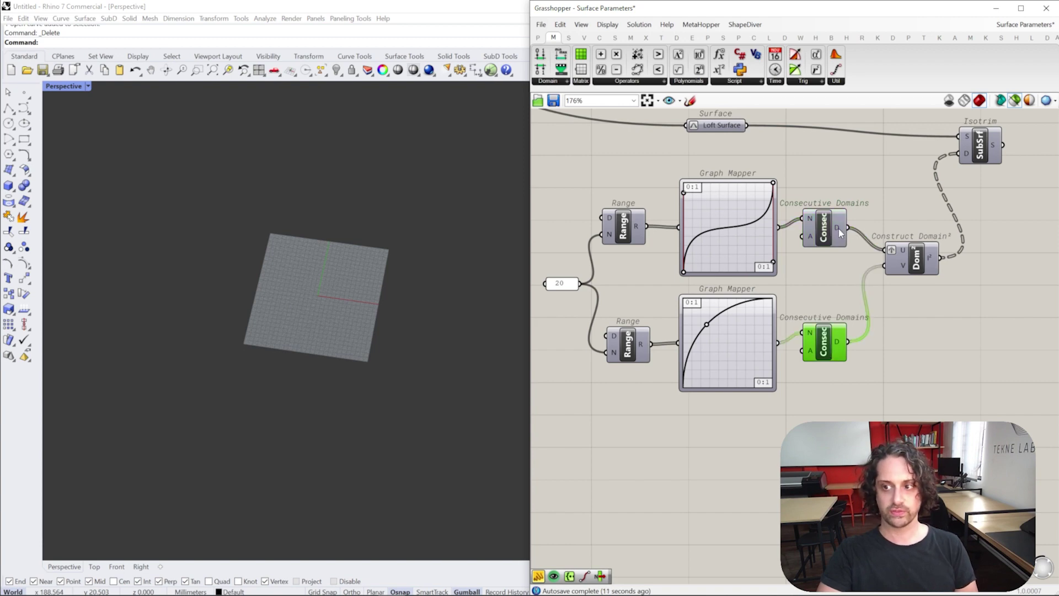
{"action": "right_click_drag", "start_coordinate": [900, 263], "coordinate": [870, 292]}
{"action": "right_click_drag", "start_coordinate": [737, 164], "coordinate": [736, 216]}
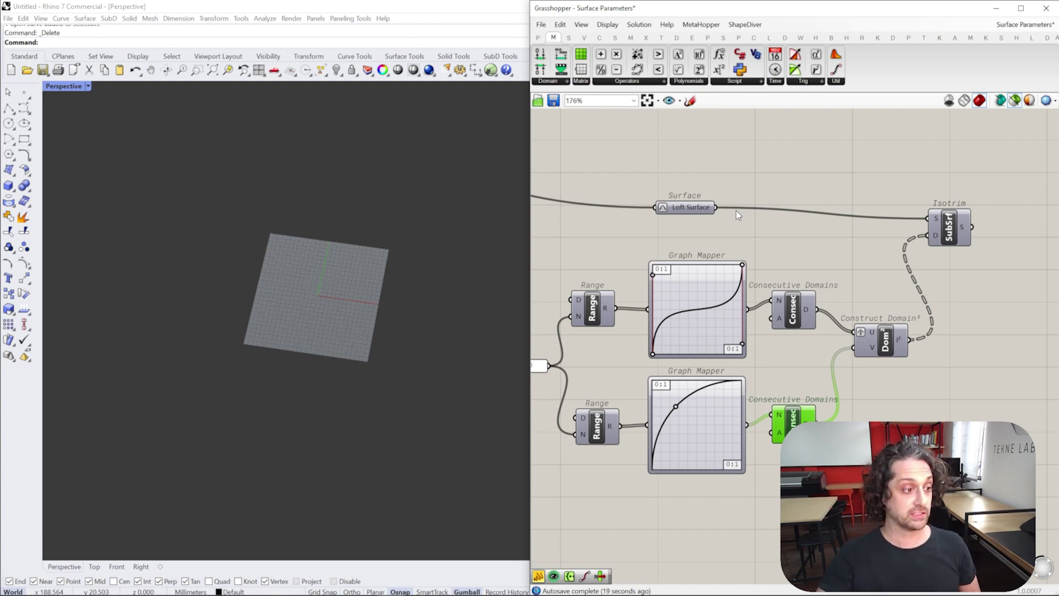
{"action": "left_click", "coordinate": [952, 230]}
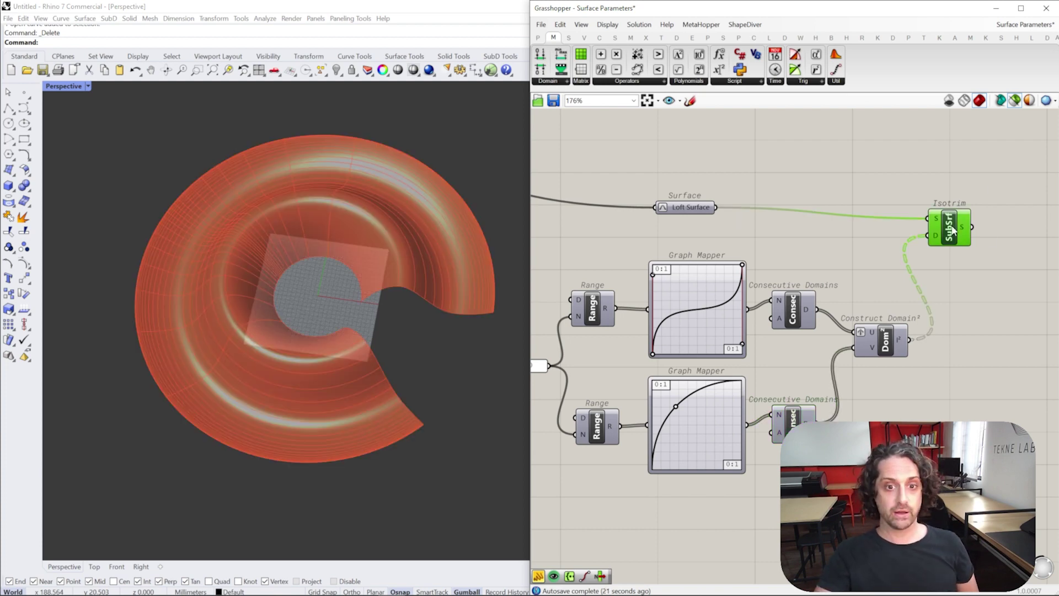
{"action": "left_click", "coordinate": [686, 208]}
{"action": "right_click_drag", "start_coordinate": [910, 200], "coordinate": [913, 367]}
{"action": "left_click", "coordinate": [956, 401]}
Shift the lower Graph Mapper's control point slightly along U and pull the upper mapper's end handle down to its graph corner.
{"action": "scroll", "coordinate": [709, 481], "scroll_direction": "up", "scroll_amount": 4}
{"action": "right_click_drag", "start_coordinate": [677, 581], "coordinate": [697, 327]}
{"action": "mouse_move", "coordinate": [691, 320]}
{"action": "left_mouse_down"}
{"action": "mouse_move", "coordinate": [740, 367]}
{"action": "mouse_move", "coordinate": [765, 433]}
{"action": "mouse_move", "coordinate": [684, 306]}
{"action": "mouse_move", "coordinate": [705, 320]}
{"action": "left_mouse_up"}
{"action": "scroll", "coordinate": [698, 309], "scroll_direction": "down", "scroll_amount": 3}
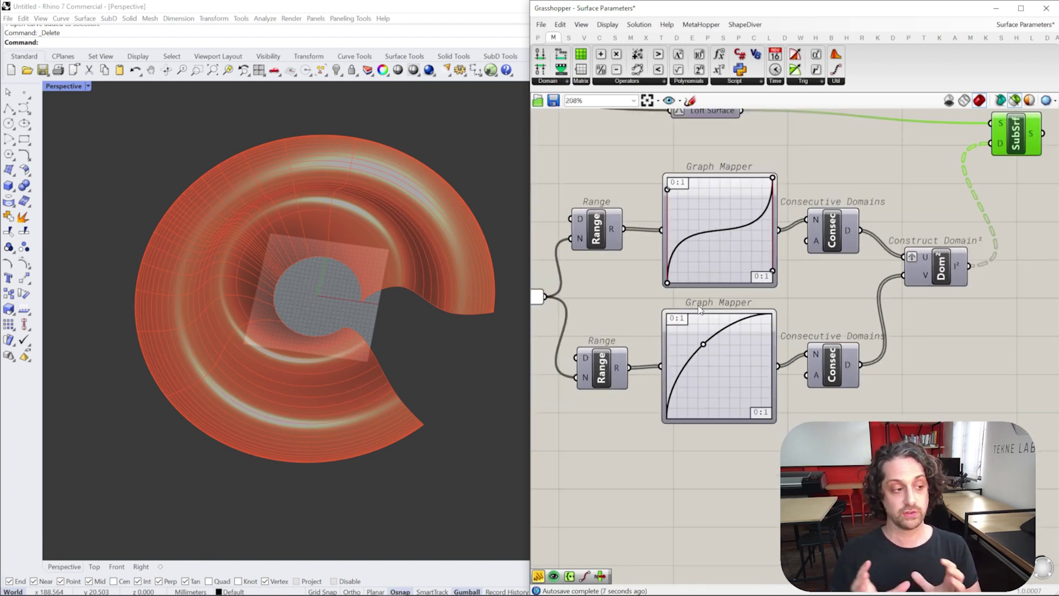
{"action": "mouse_move", "coordinate": [772, 270]}
{"action": "left_mouse_down"}
{"action": "mouse_move", "coordinate": [727, 227]}
{"action": "mouse_move", "coordinate": [772, 282]}
{"action": "left_mouse_up"}
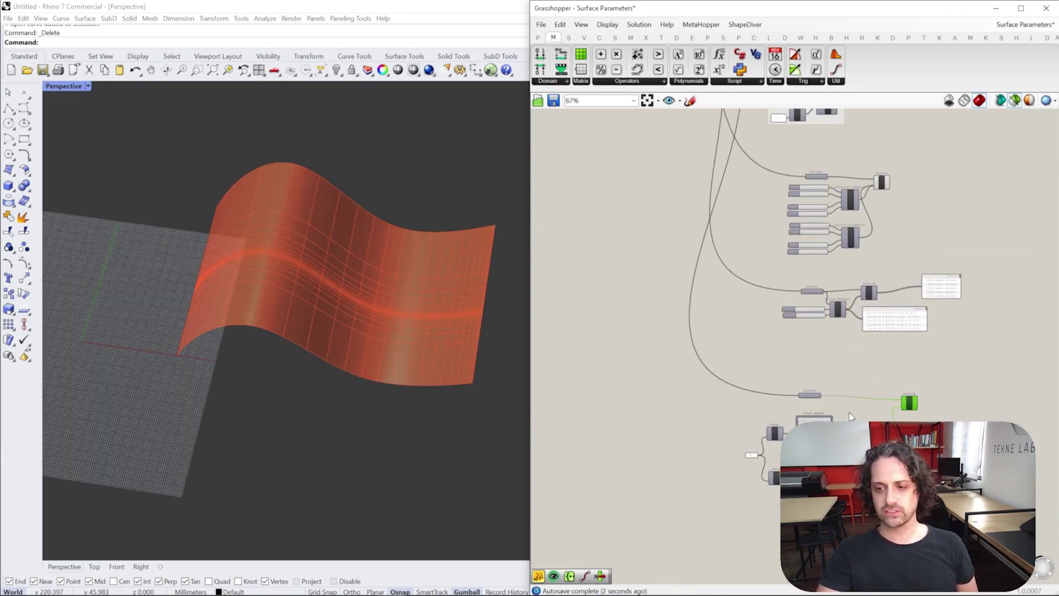
{"action": "scroll", "coordinate": [752, 318], "scroll_direction": "up", "scroll_amount": 4}
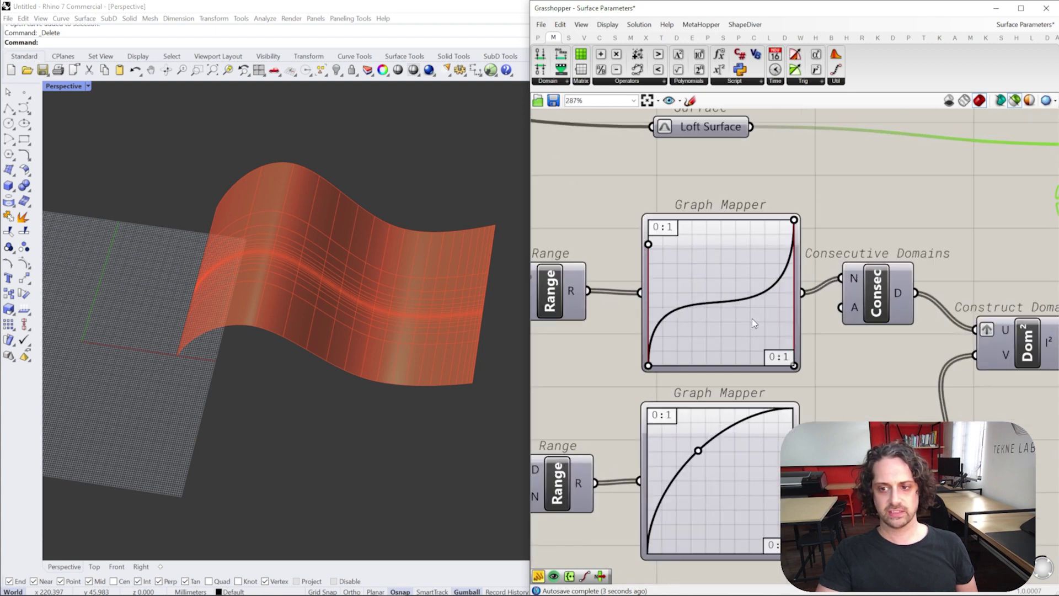
{"action": "mouse_move", "coordinate": [793, 364]}
{"action": "left_mouse_down"}
{"action": "mouse_move", "coordinate": [708, 302]}
{"action": "mouse_move", "coordinate": [768, 339]}
{"action": "mouse_move", "coordinate": [711, 341]}
{"action": "mouse_move", "coordinate": [794, 365]}
{"action": "left_mouse_up"}
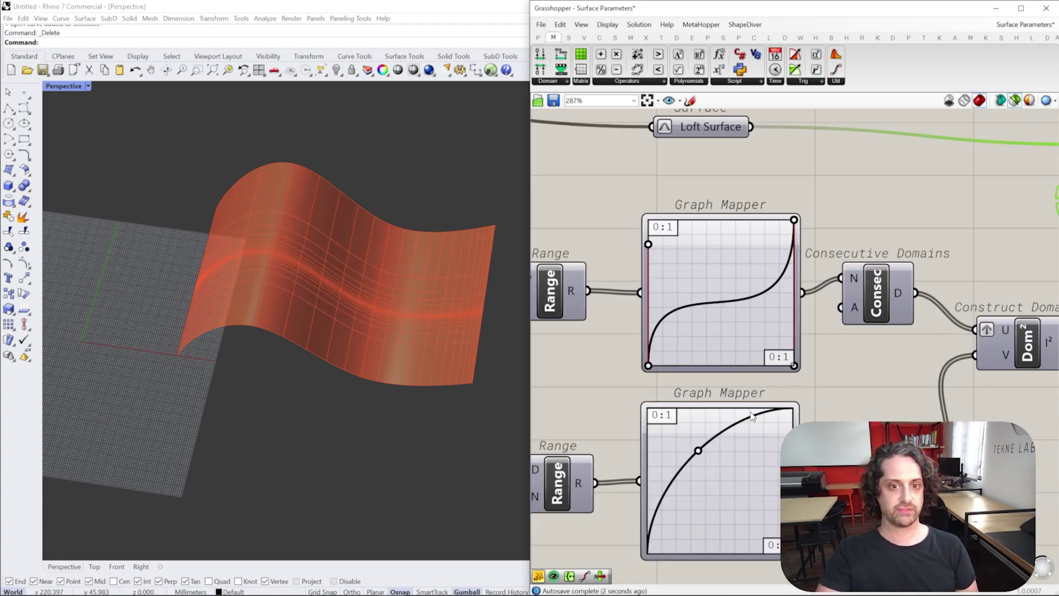
Move the slider-driven Construct Domain² example's Isotrim slightly away from its inputs and select the whole group to inspect its two sub-surfaces.
{"action": "right_click_drag", "start_coordinate": [751, 416], "coordinate": [738, 356]}
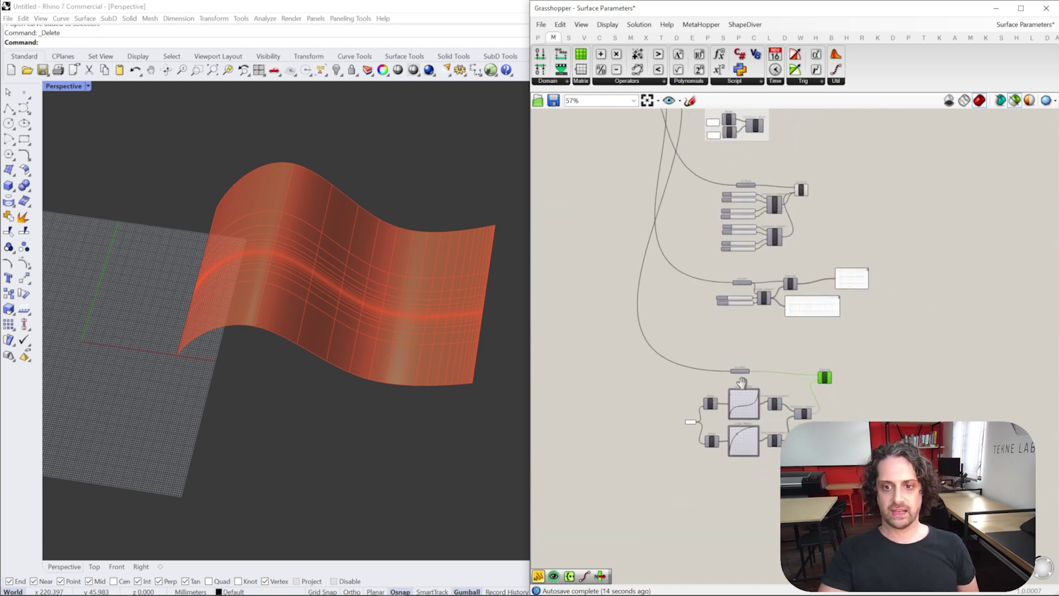
{"action": "scroll", "coordinate": [751, 408], "scroll_direction": "down", "scroll_amount": 2}
{"action": "right_click_drag", "start_coordinate": [684, 273], "coordinate": [875, 382]}
{"action": "scroll", "coordinate": [876, 377], "scroll_direction": "down", "scroll_amount": 2}
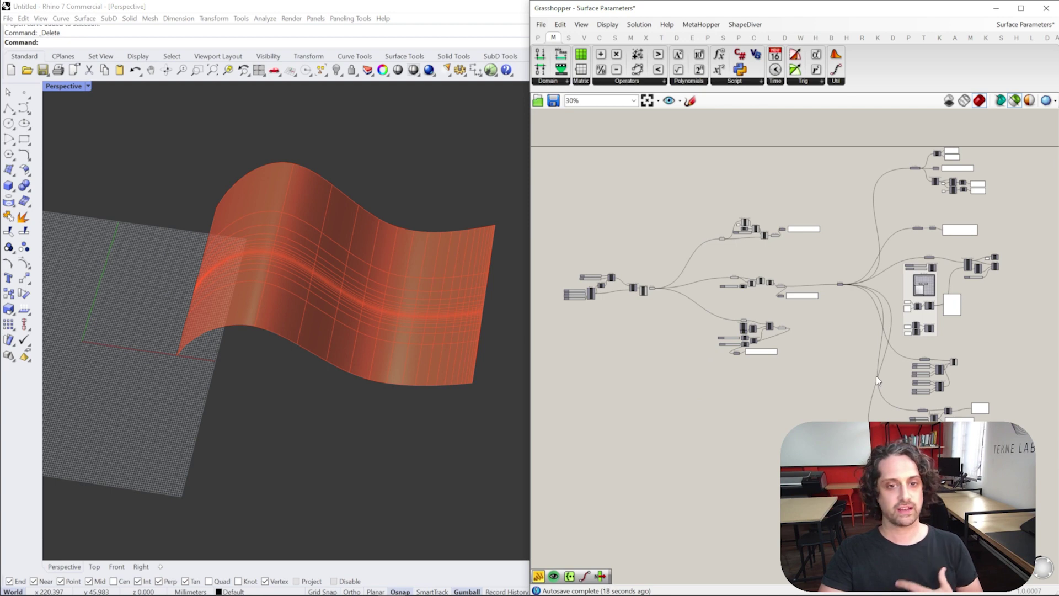
{"action": "mouse_move", "coordinate": [856, 330]}
{"action": "right_mouse_down"}
{"action": "mouse_move", "coordinate": [848, 321]}
{"action": "mouse_move", "coordinate": [867, 325]}
{"action": "right_mouse_up"}
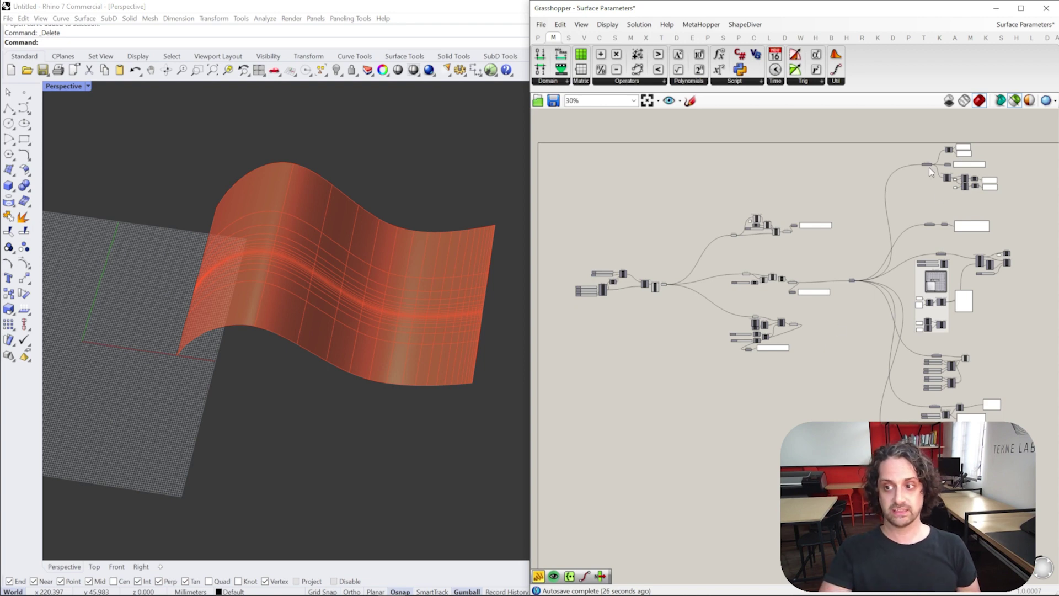
{"action": "scroll", "coordinate": [930, 172], "scroll_direction": "up", "scroll_amount": 5}
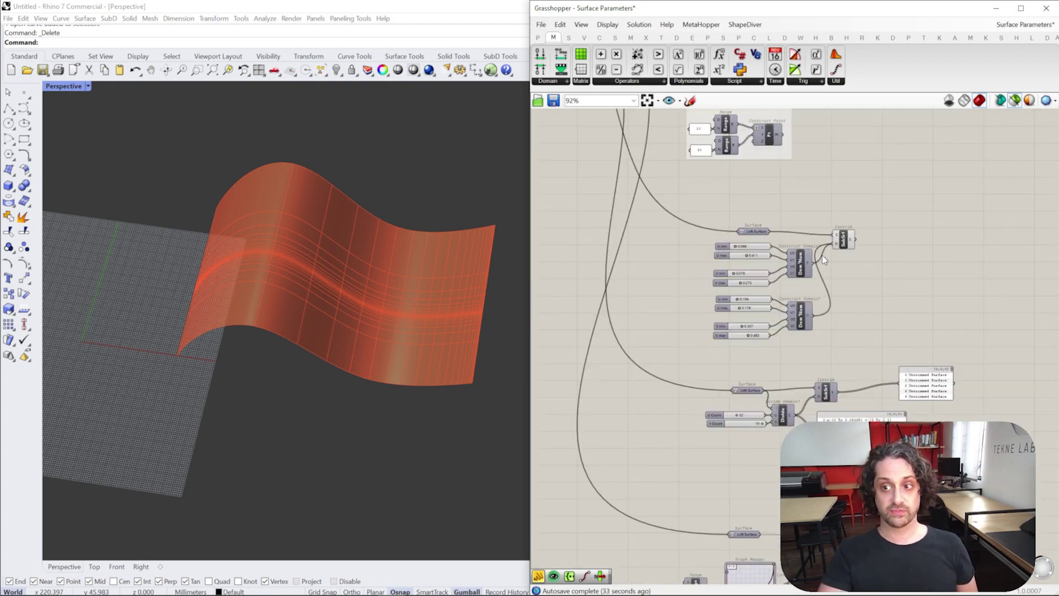
{"action": "left_click_drag", "start_coordinate": [843, 239], "coordinate": [862, 236]}
{"action": "left_click_drag", "start_coordinate": [893, 190], "coordinate": [708, 356]}
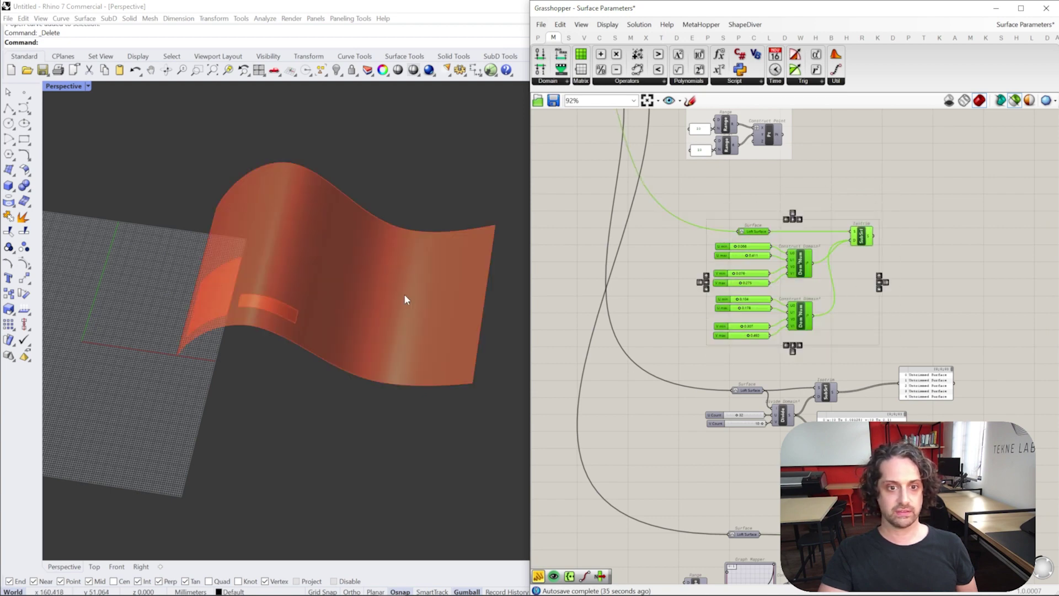
{"action": "right_click_drag", "start_coordinate": [405, 295], "coordinate": [319, 265]}
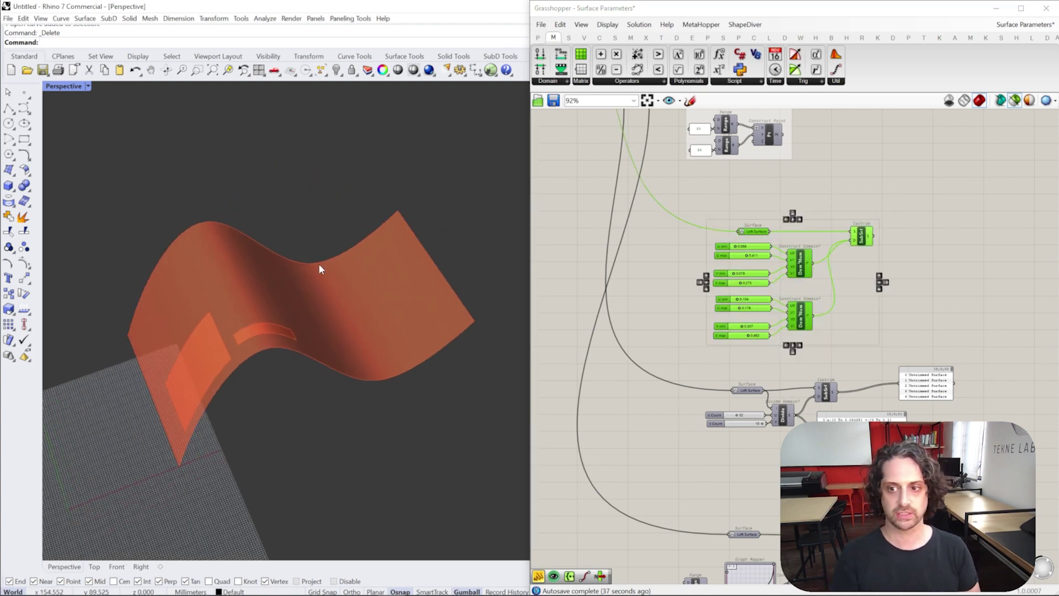
{"action": "mouse_move", "coordinate": [319, 264]}
{"action": "right_mouse_down"}
{"action": "mouse_move", "coordinate": [381, 263]}
{"action": "mouse_move", "coordinate": [314, 262]}
{"action": "right_mouse_up"}
{"action": "scroll", "coordinate": [801, 346], "scroll_direction": "down", "scroll_amount": 5}
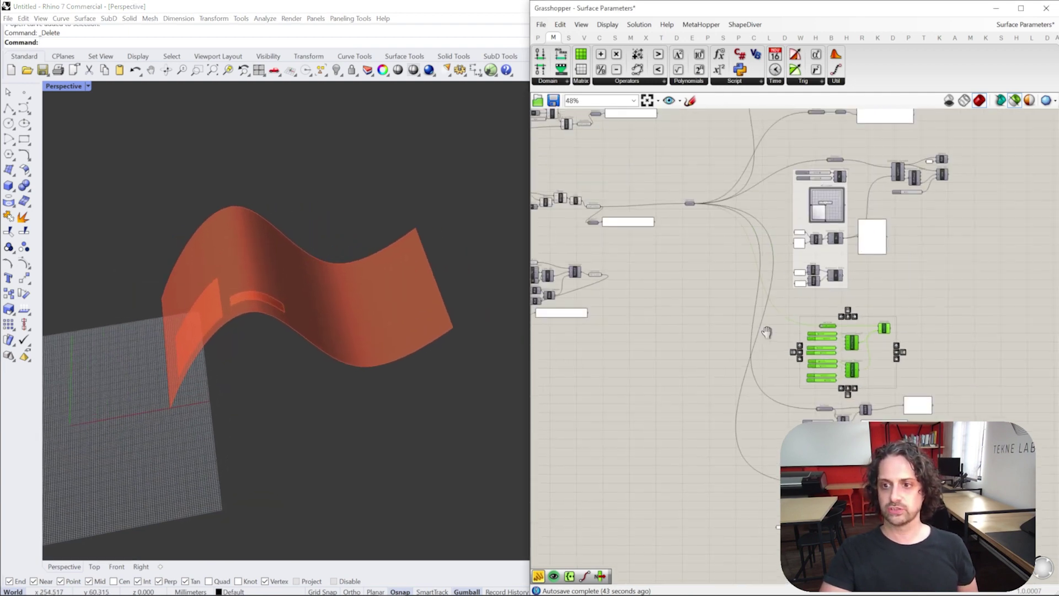
{"action": "right_click_drag", "start_coordinate": [802, 346], "coordinate": [860, 351]}
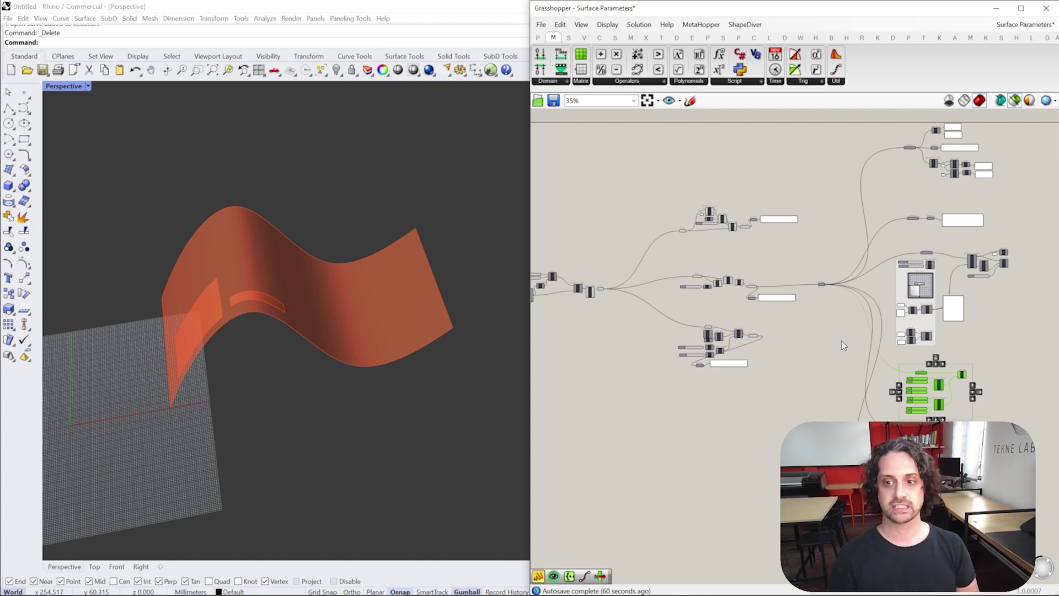
{"action": "scroll", "coordinate": [854, 333], "scroll_direction": "down", "scroll_amount": 2}
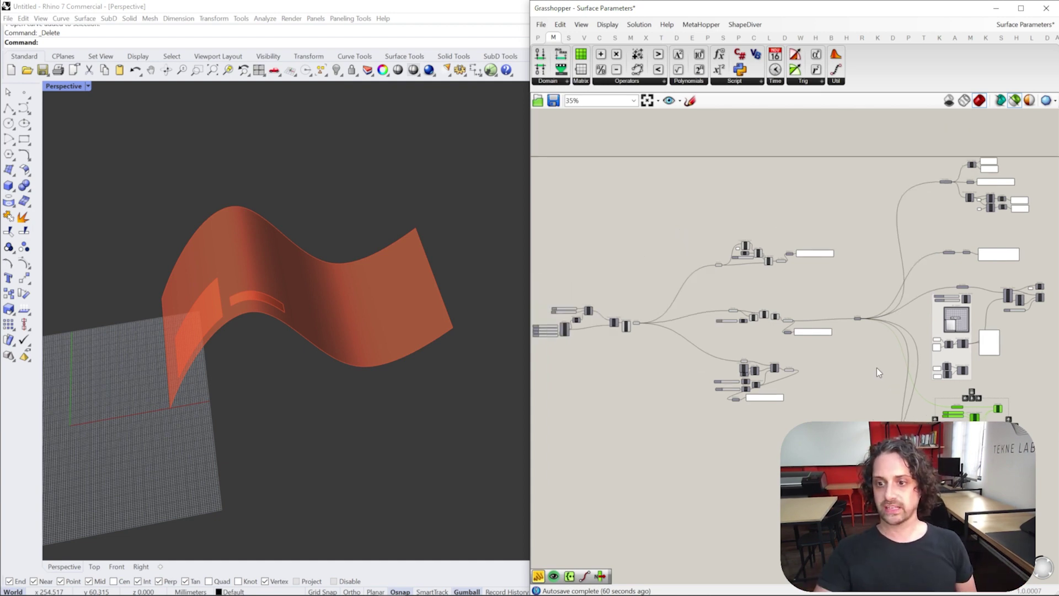